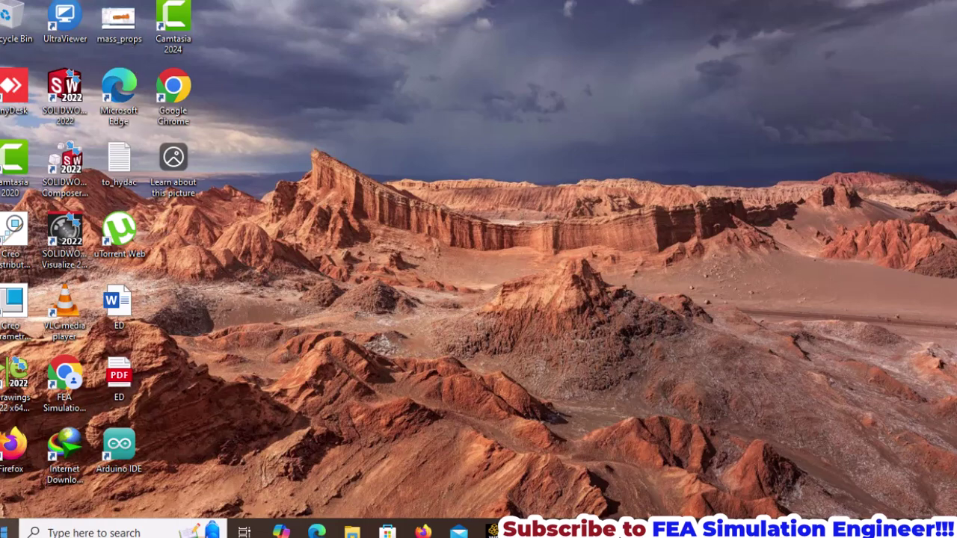
Step: Expand the Ansys 2023 R1 group in the Start menu and scroll down to Workbench 2023 R1
left_click(9, 531)
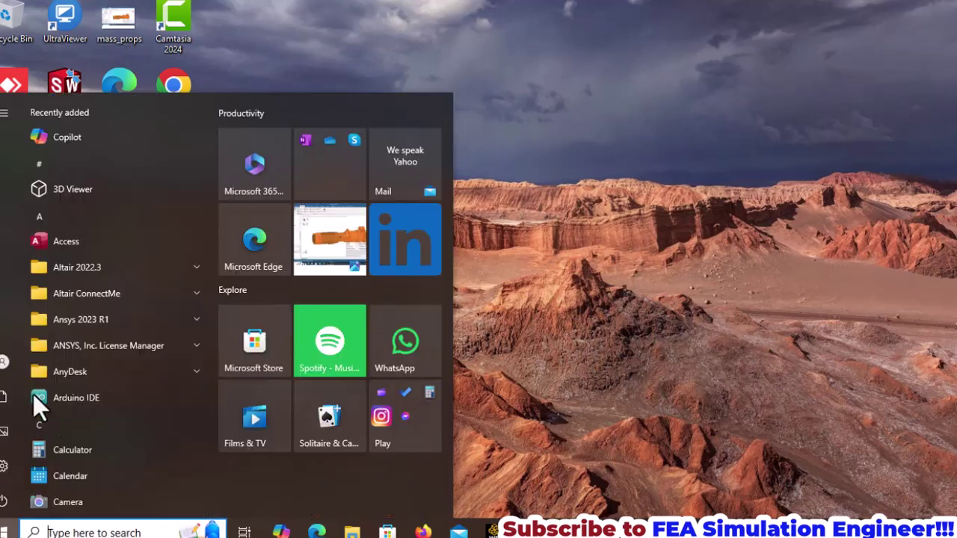
left_click(113, 323)
scroll(136, 365, "down", 5)
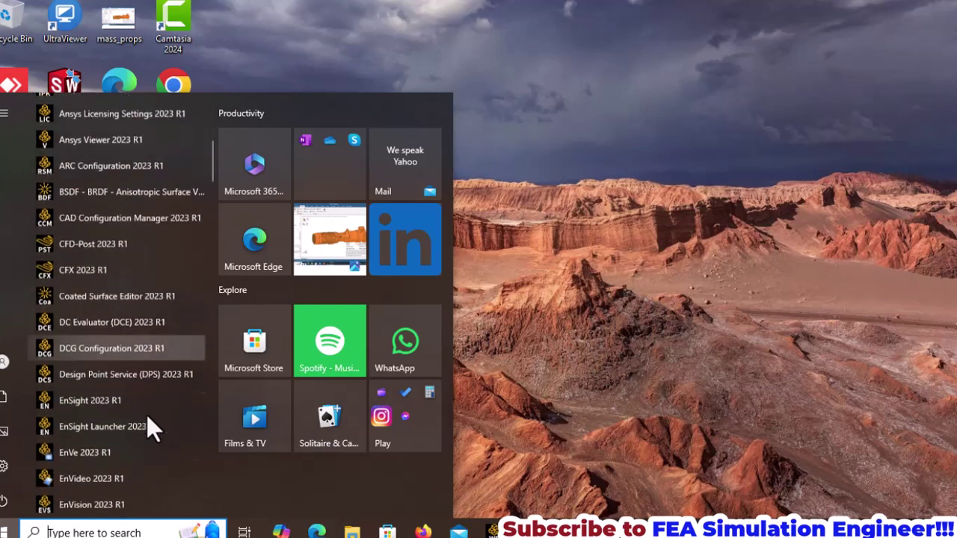
scroll(147, 415, "down", 8)
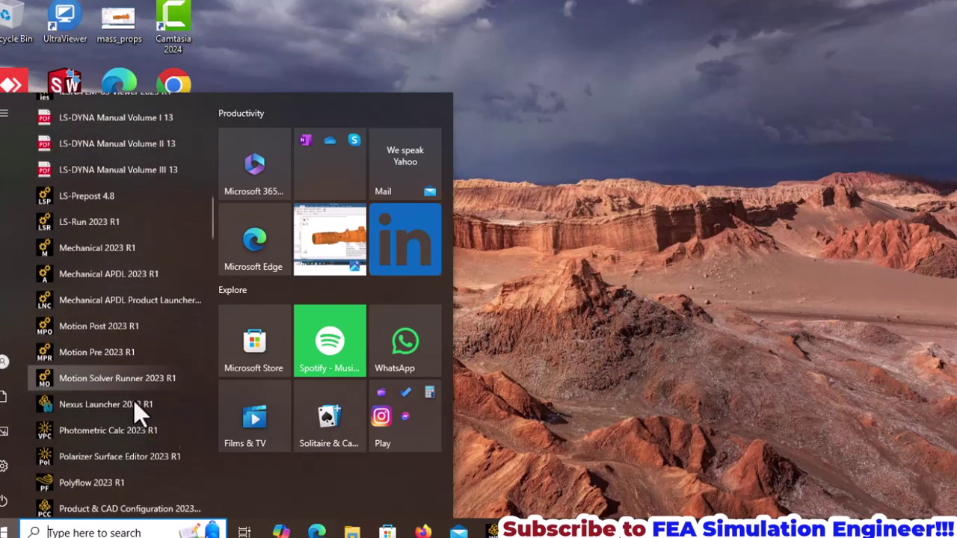
scroll(112, 408, "down", 8)
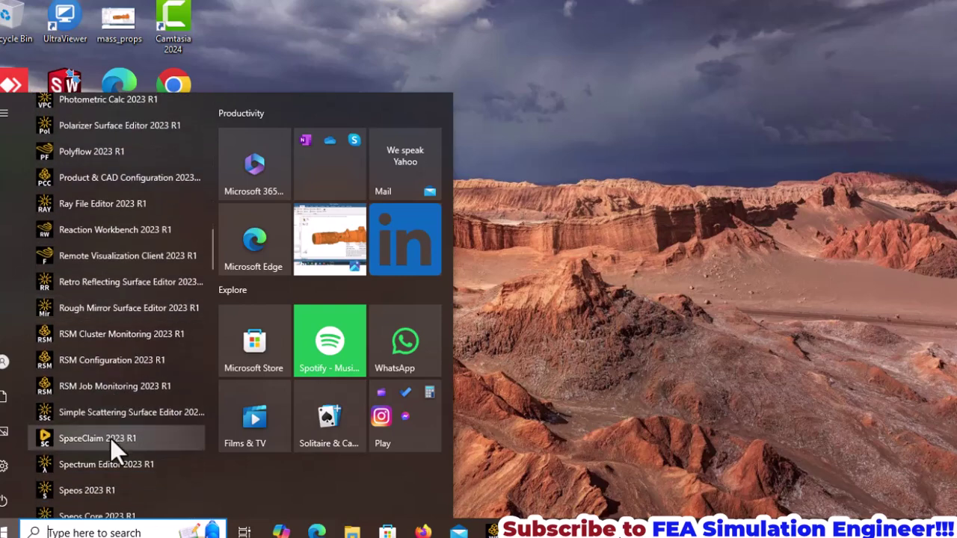
scroll(110, 438, "down", 3)
scroll(121, 407, "down", 4)
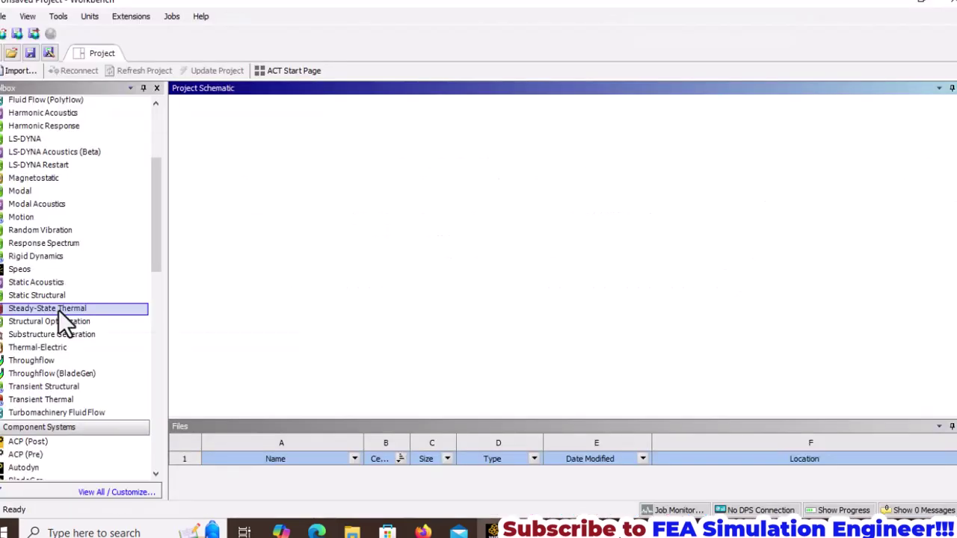
Step: Drag Steady-State Thermal from the Toolbox into the Project Schematic
left_click_drag(58, 309, 255, 189)
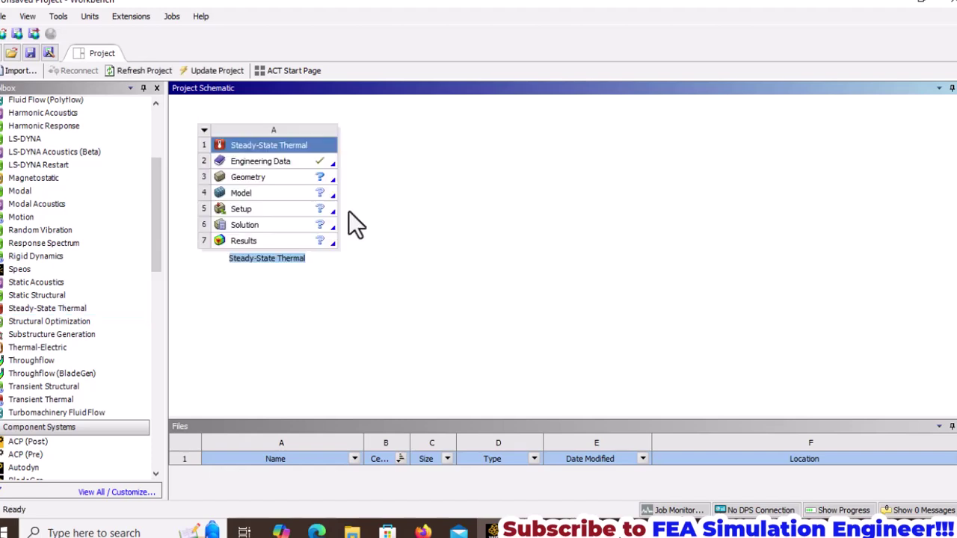
Step: Open Engineering Data and add a new material named Aluminium
double_click(262, 162)
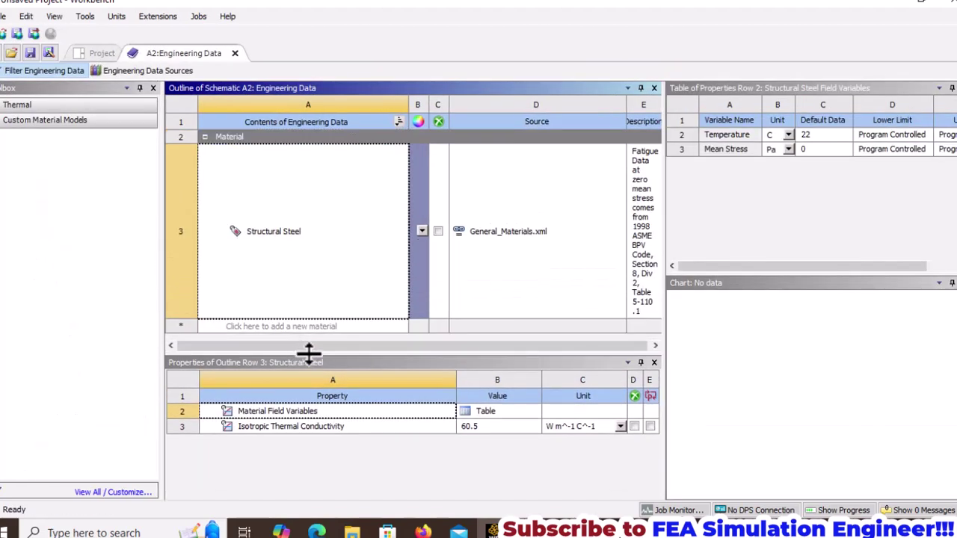
left_click(329, 328)
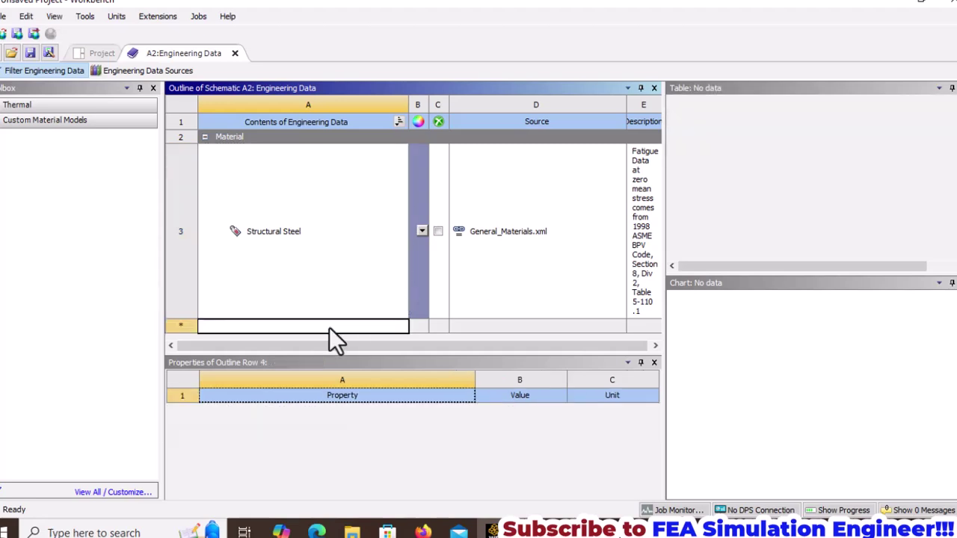
type("Aluminium")
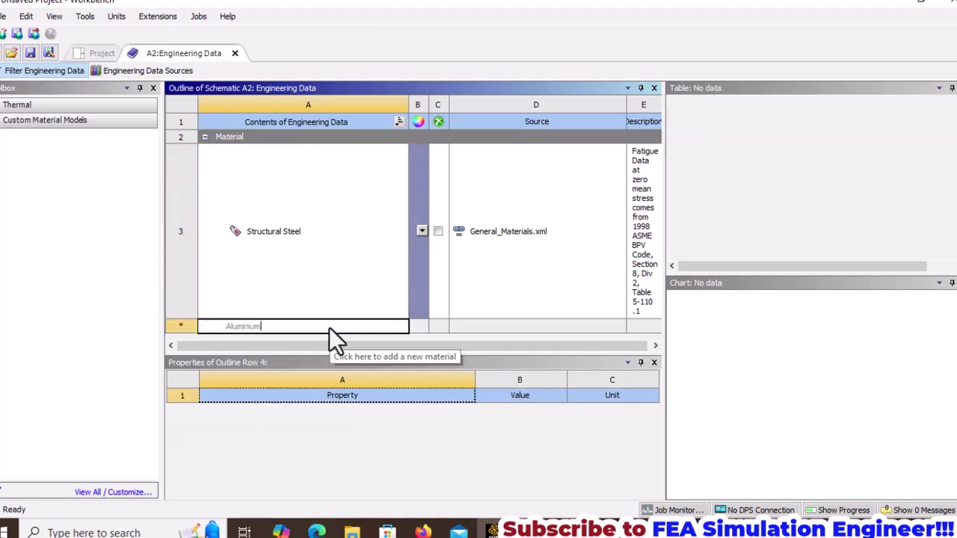
key("Return")
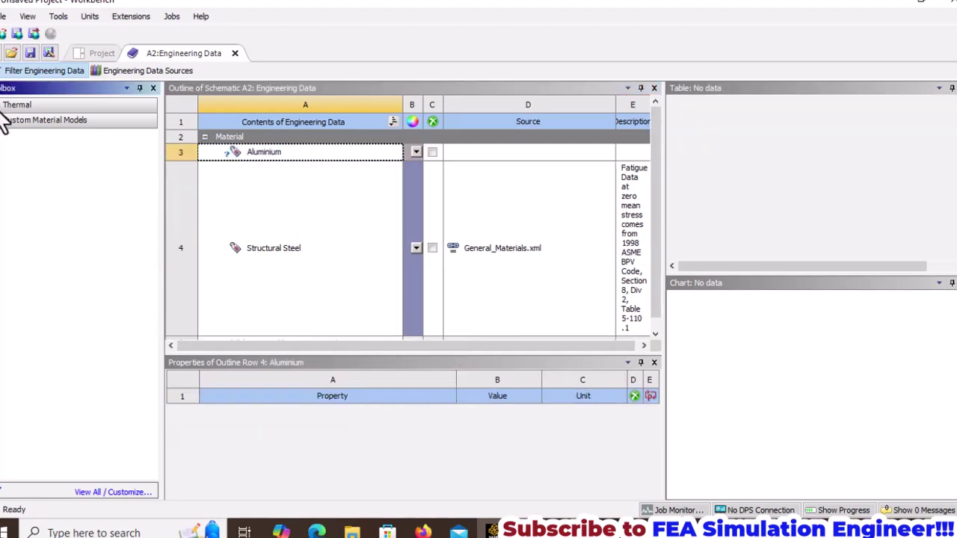
Step: Give Aluminium an isotropic thermal conductivity of 185 W m^-1 K^-1
left_click(6, 106)
left_click_drag(37, 119, 270, 152)
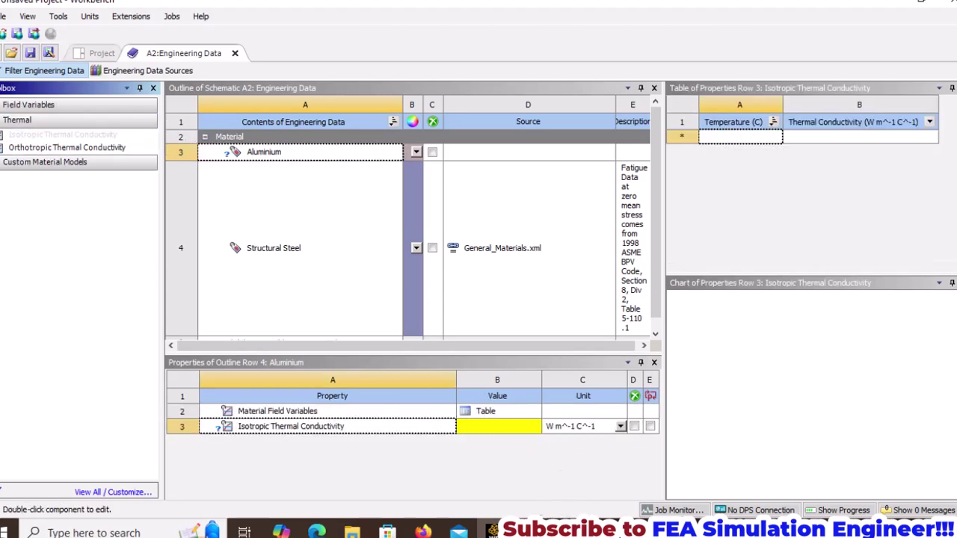
left_click(620, 426)
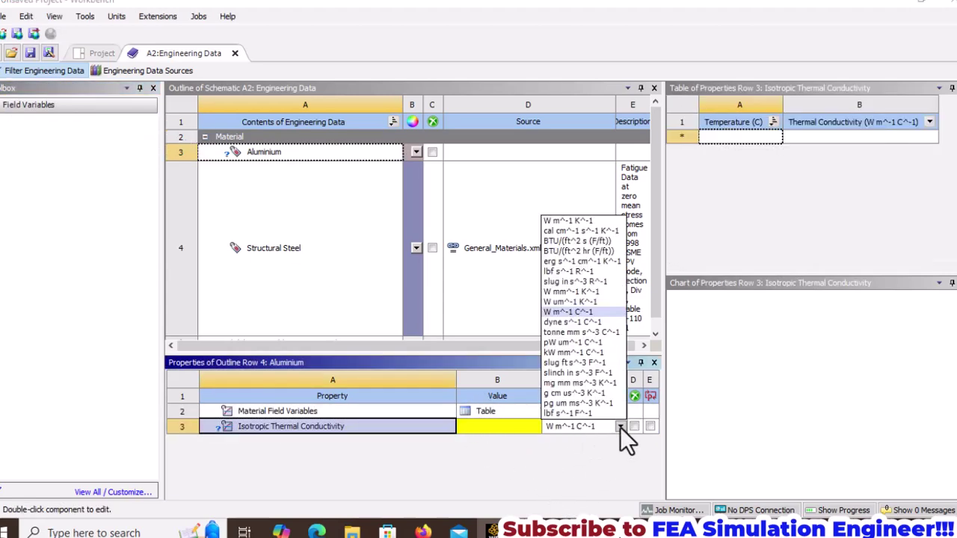
left_click(590, 222)
key("alt+Tab")
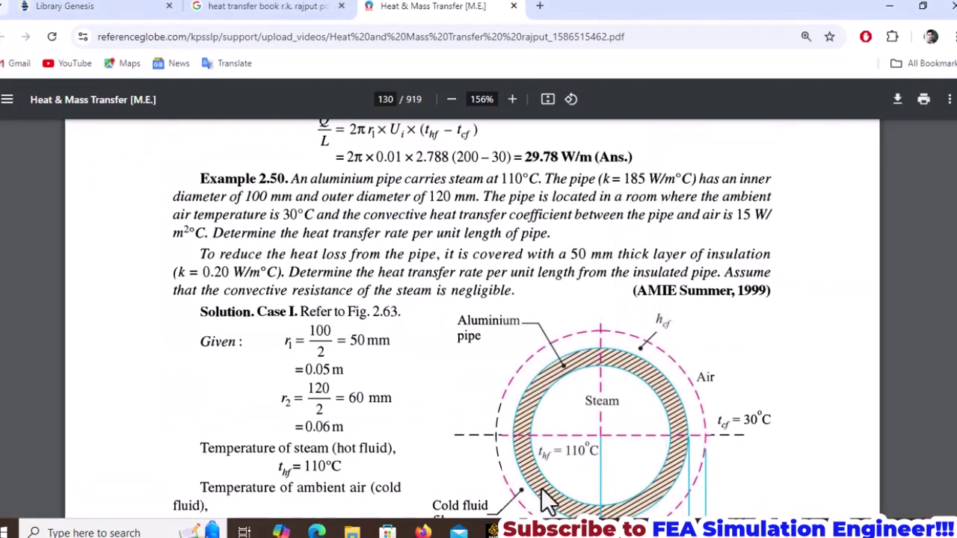
left_click(492, 531)
type("185")
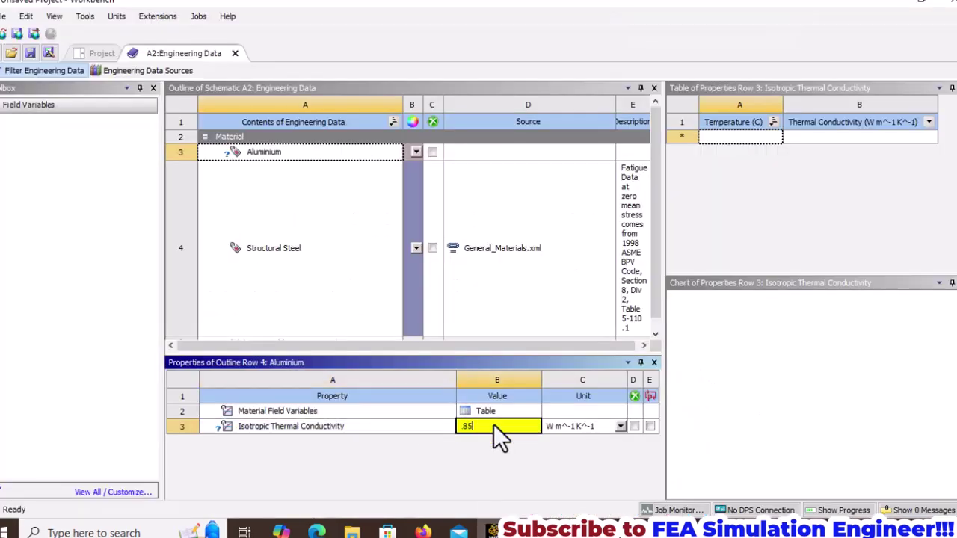
key("Return")
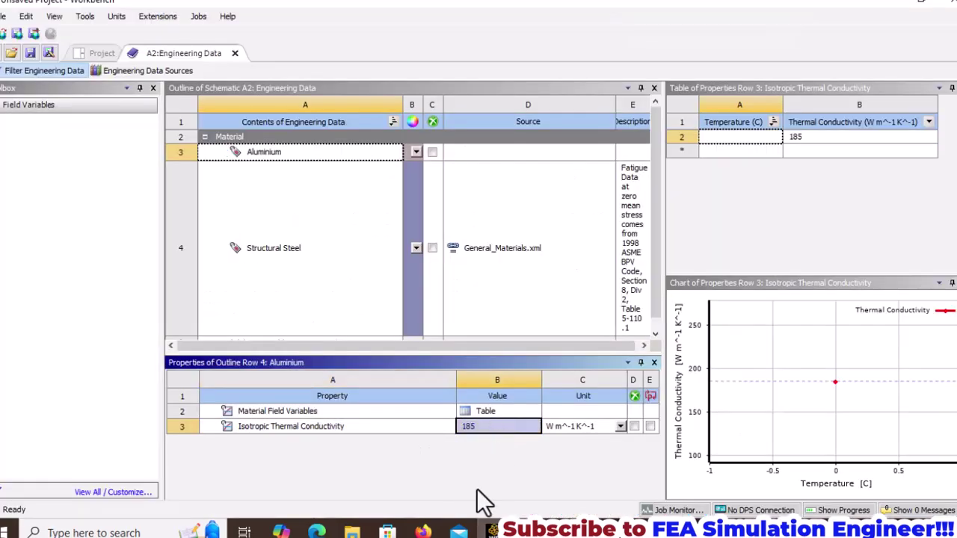
left_click(492, 529)
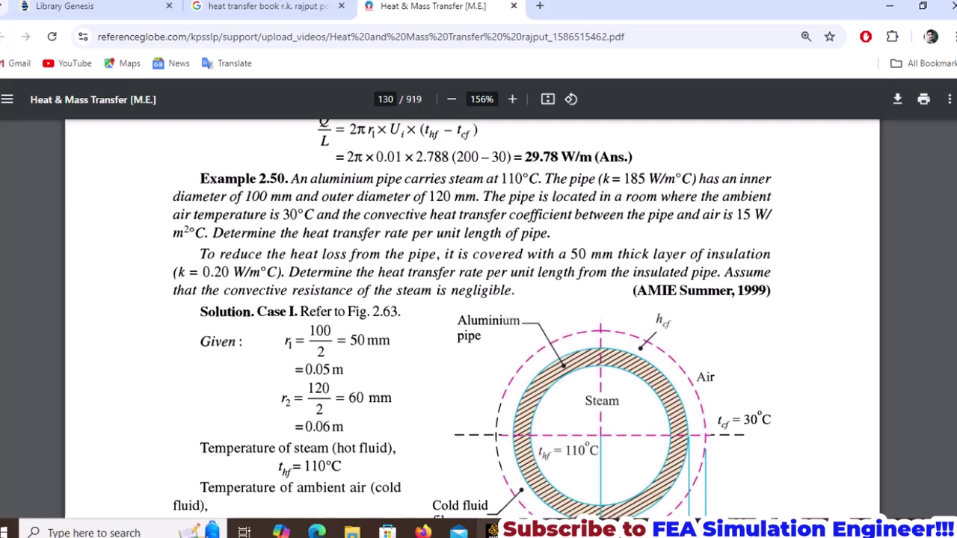
left_click(492, 529)
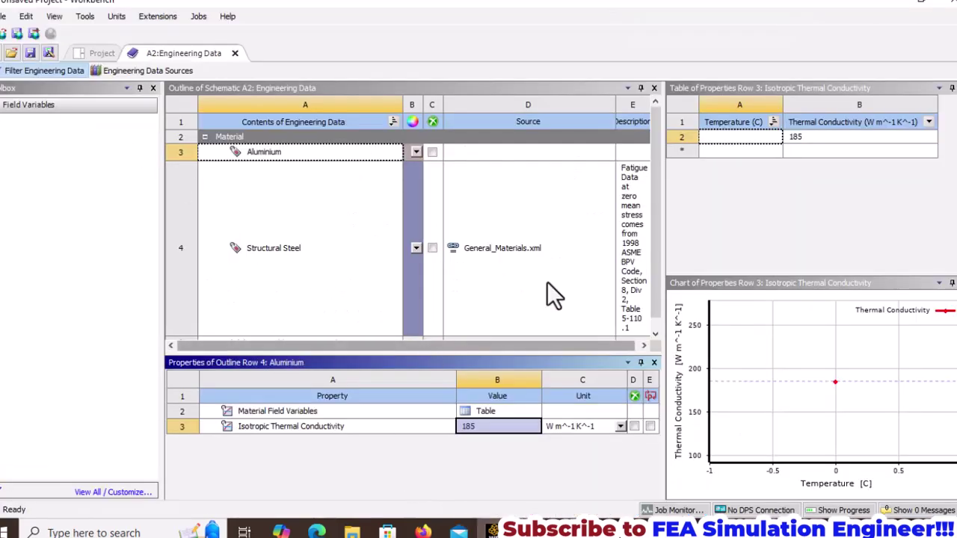
Step: Add an Insulation material with an isotropic thermal conductivity of 0.2
scroll(524, 299, "down", 1)
left_click(356, 334)
type("Insulation")
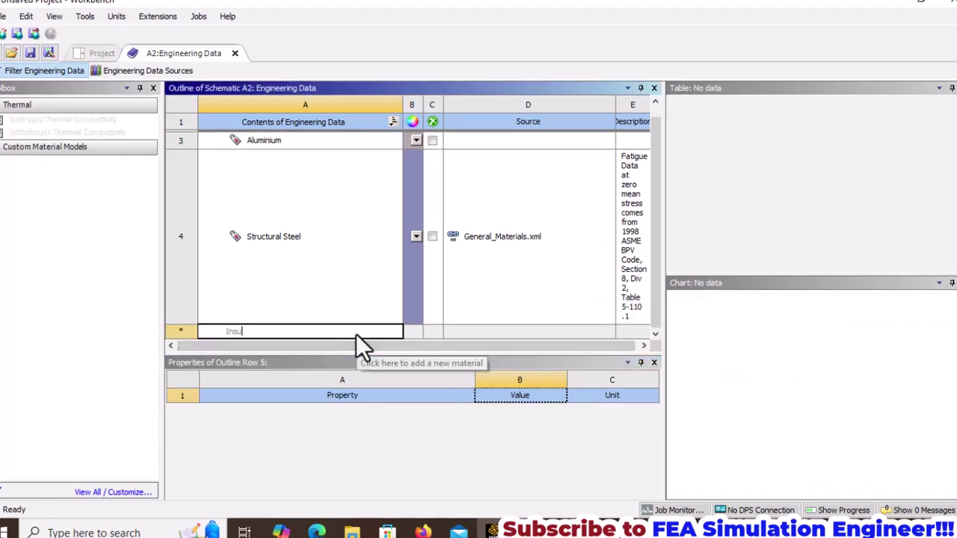
key("Return")
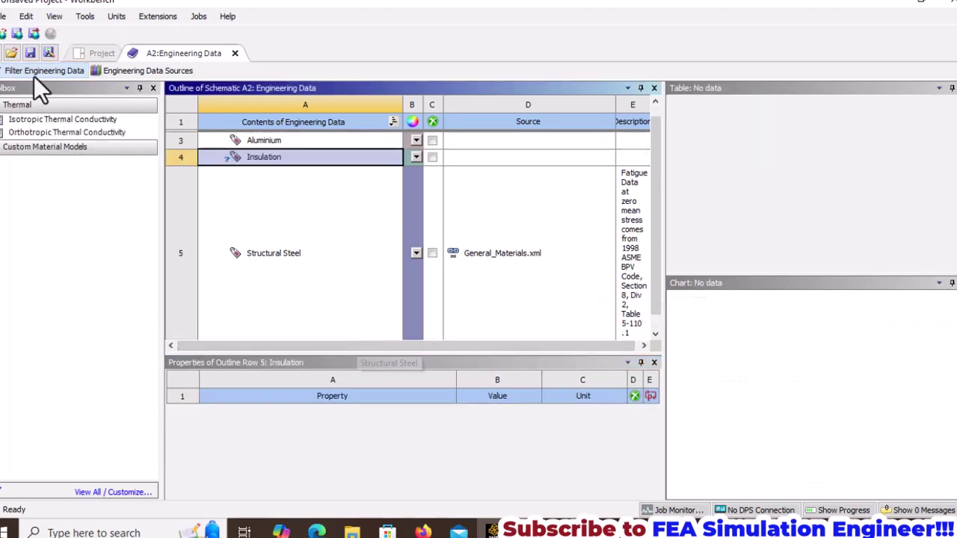
left_click_drag(33, 119, 291, 158)
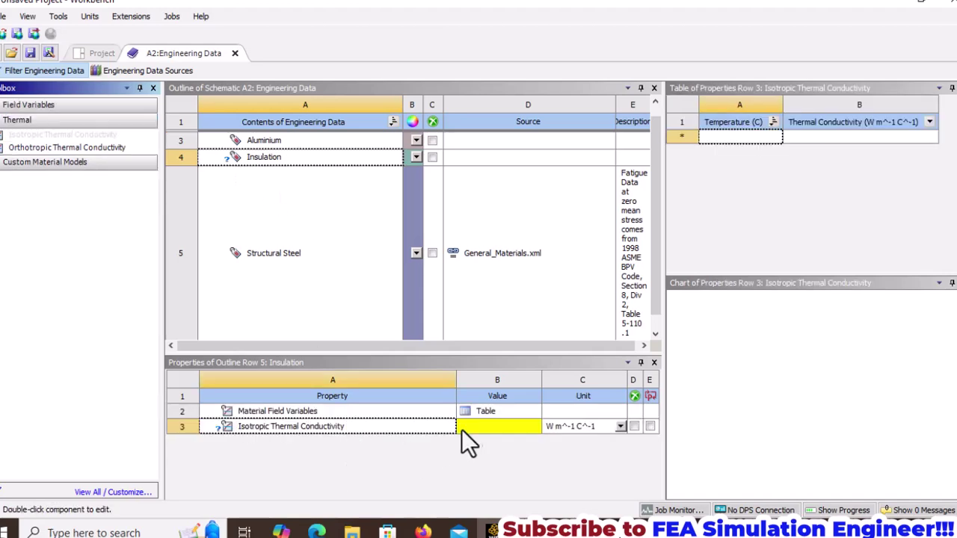
left_click(487, 426)
type("0.2")
key("Return")
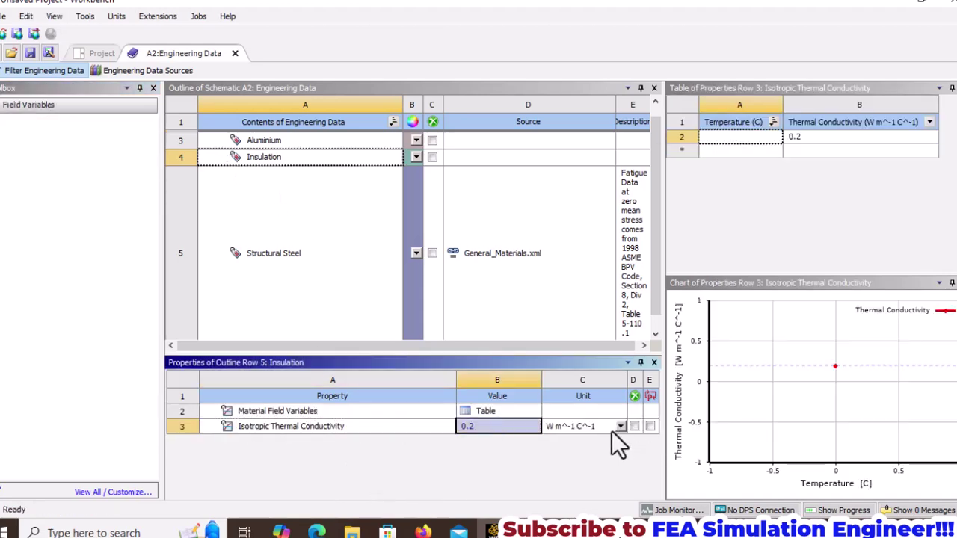
Step: Set the conductivity units of both Insulation and Aluminium to W m^-1 C^-1
left_click(611, 430)
left_click(582, 226)
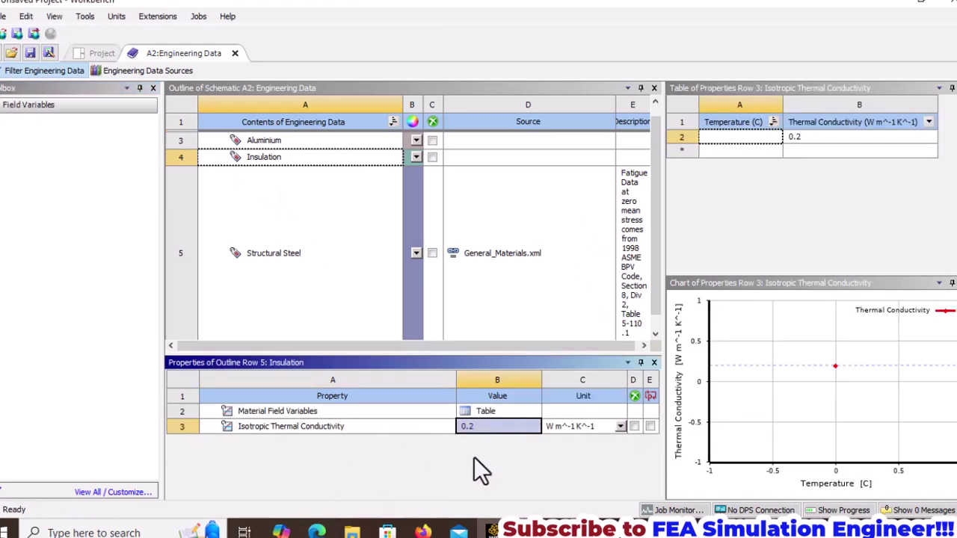
left_click(575, 423)
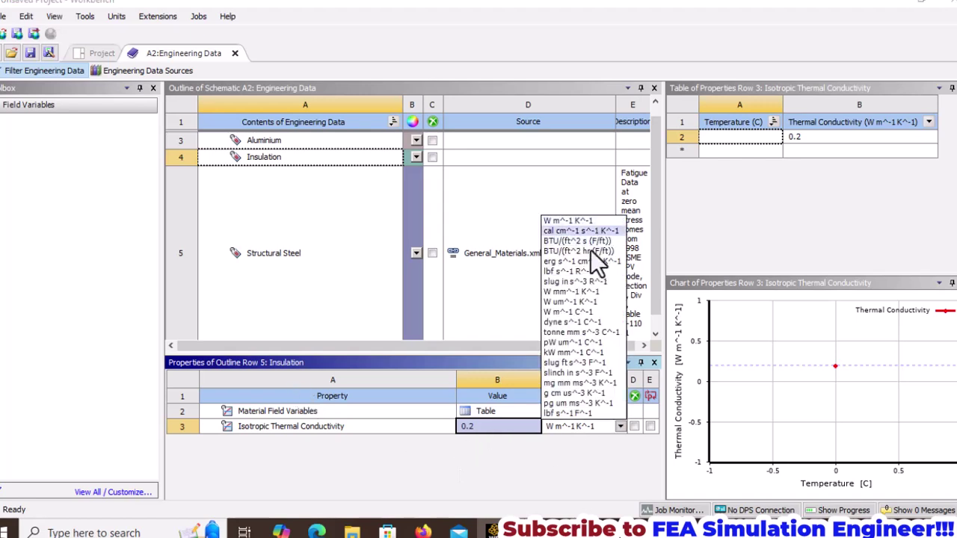
left_click(590, 312)
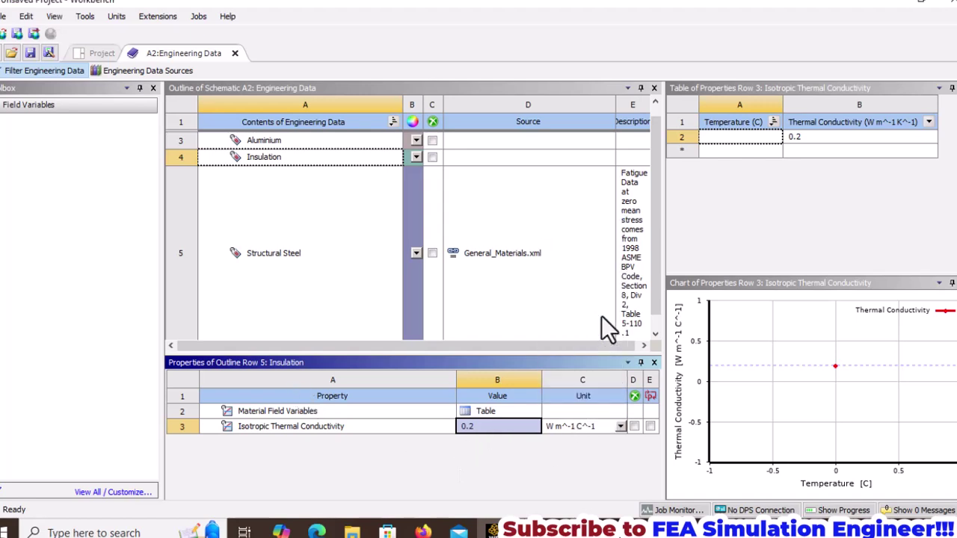
left_click(324, 142)
left_click(619, 426)
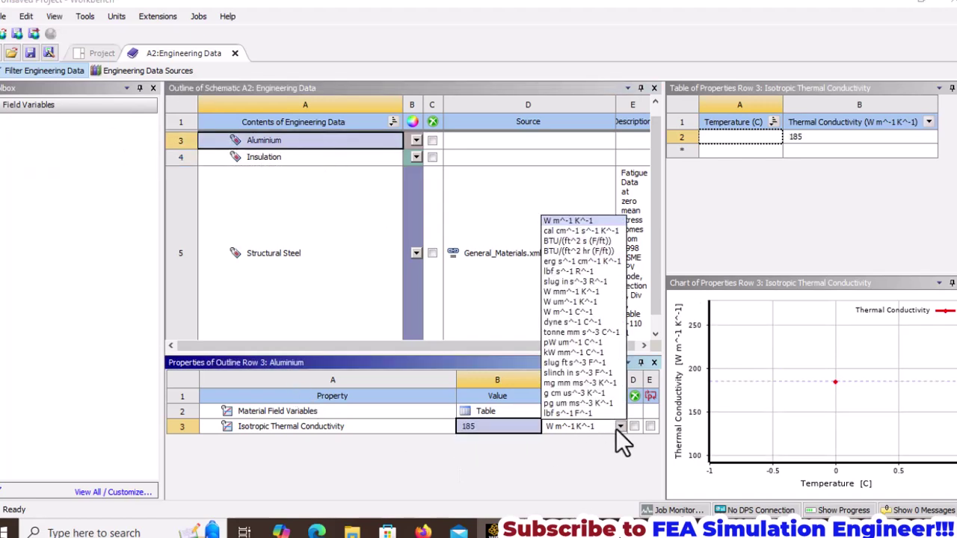
left_click(585, 312)
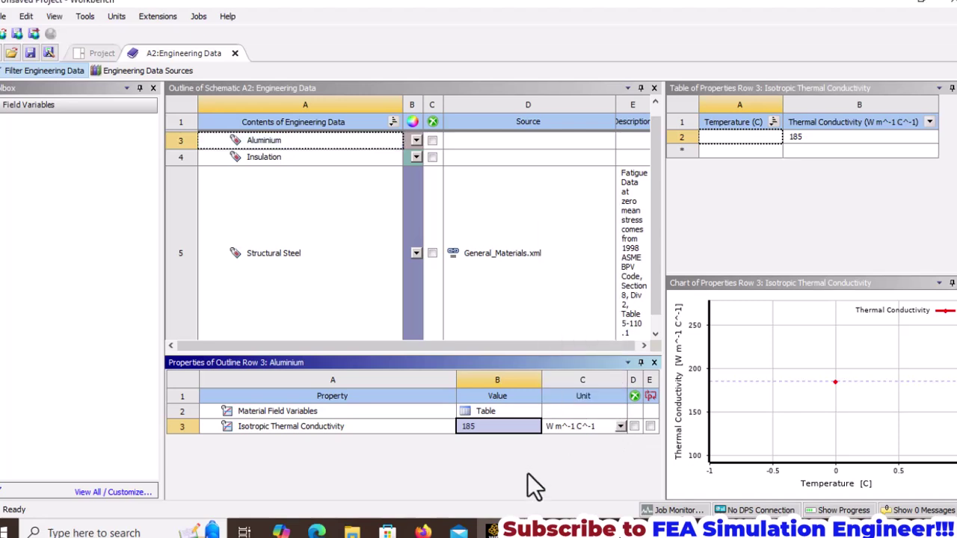
key("Left")
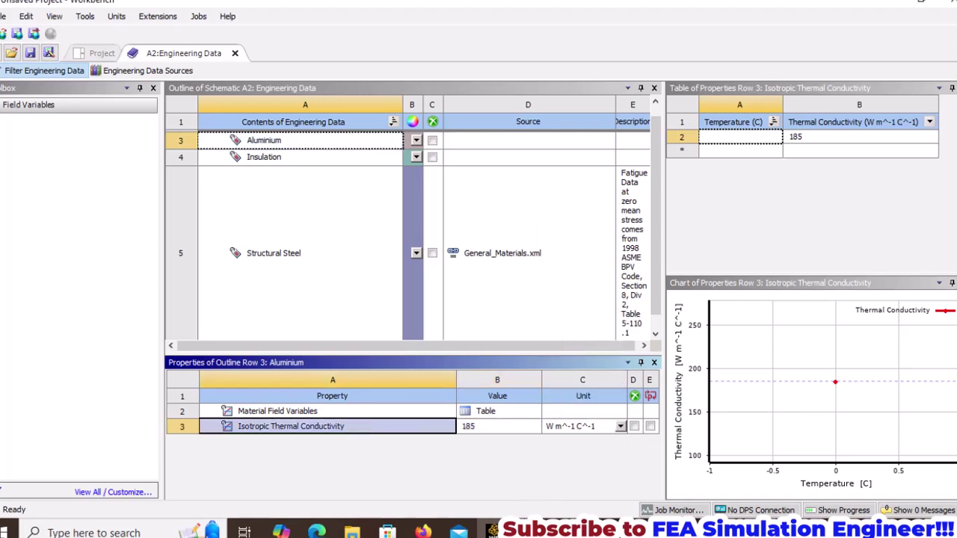
key("alt+Tab")
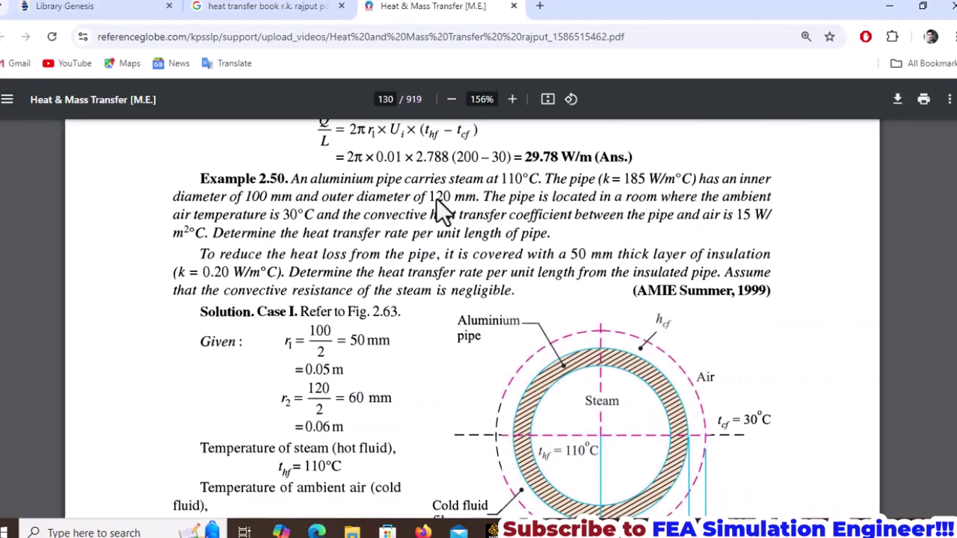
key("alt+Tab")
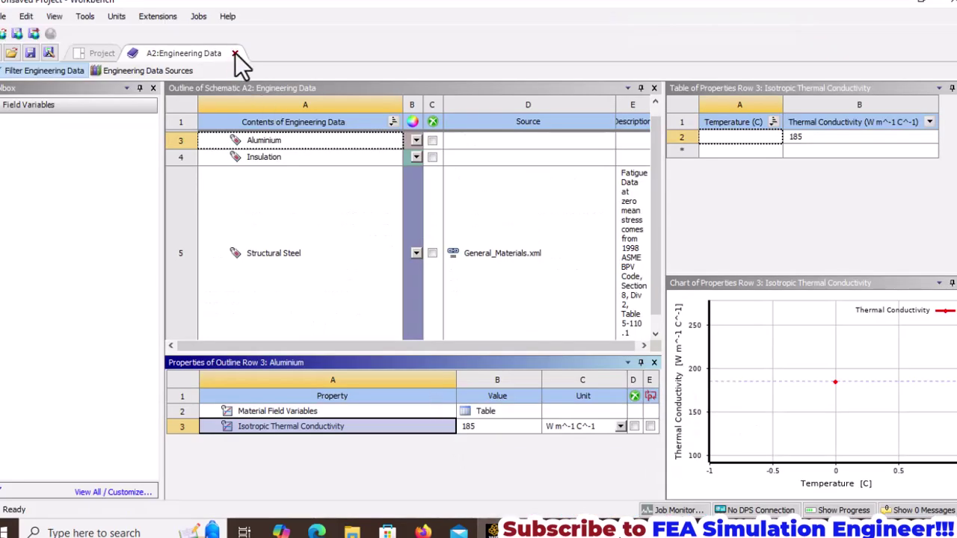
Step: Create a New SpaceClaim Geometry from the Geometry (A3) cell of the thermal system
left_click(234, 53)
left_click(267, 181)
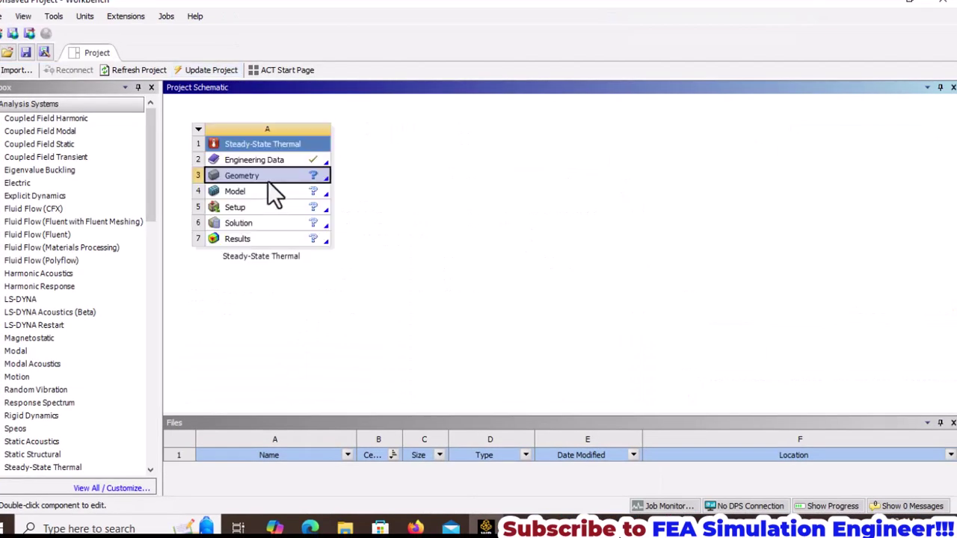
right_click(267, 181)
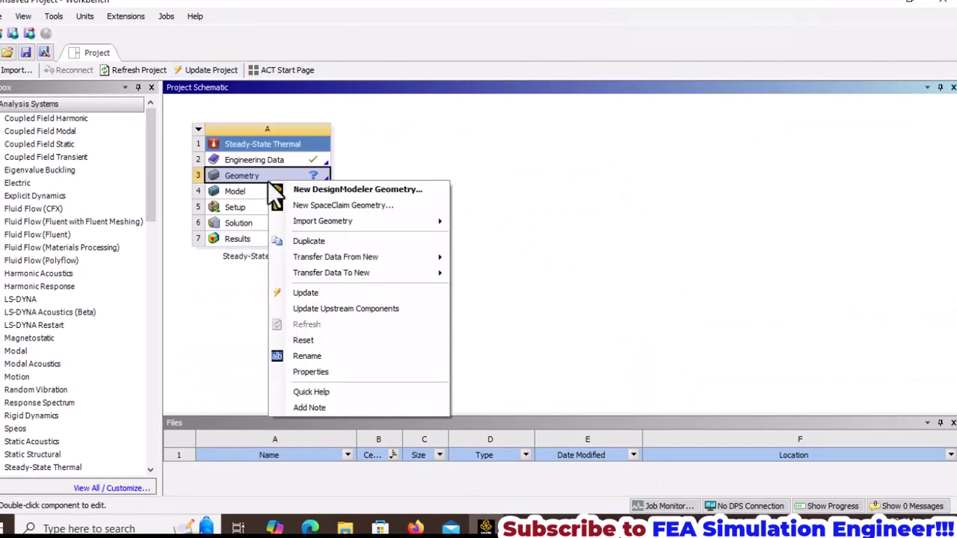
left_click(367, 204)
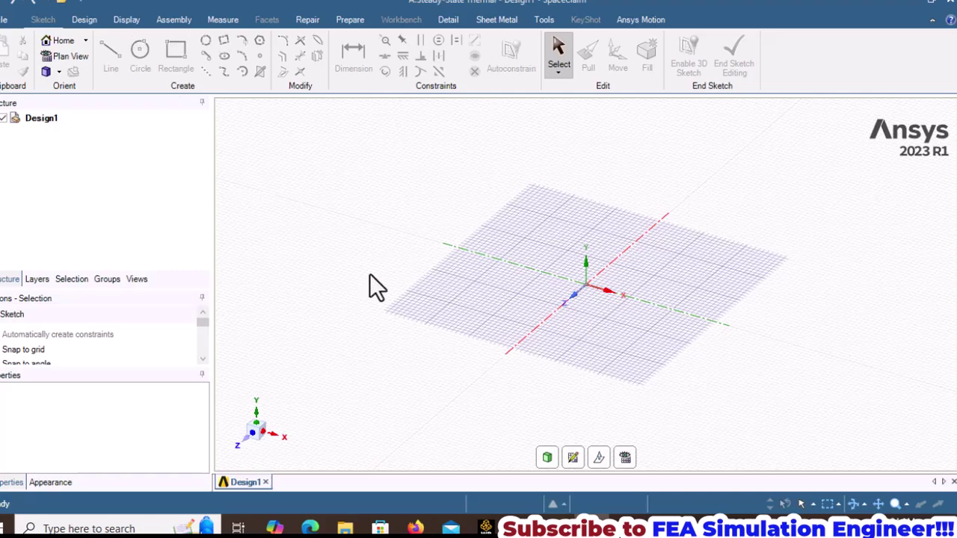
Step: Sketch on the XY plane in plan view and draw a 100 mm circle at the origin
left_click(598, 458)
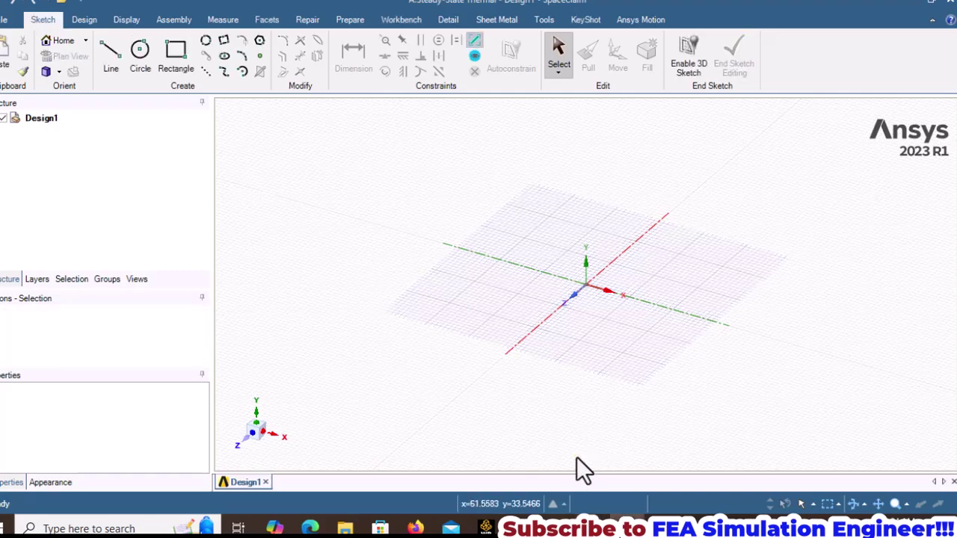
left_click(572, 304)
left_click(626, 459)
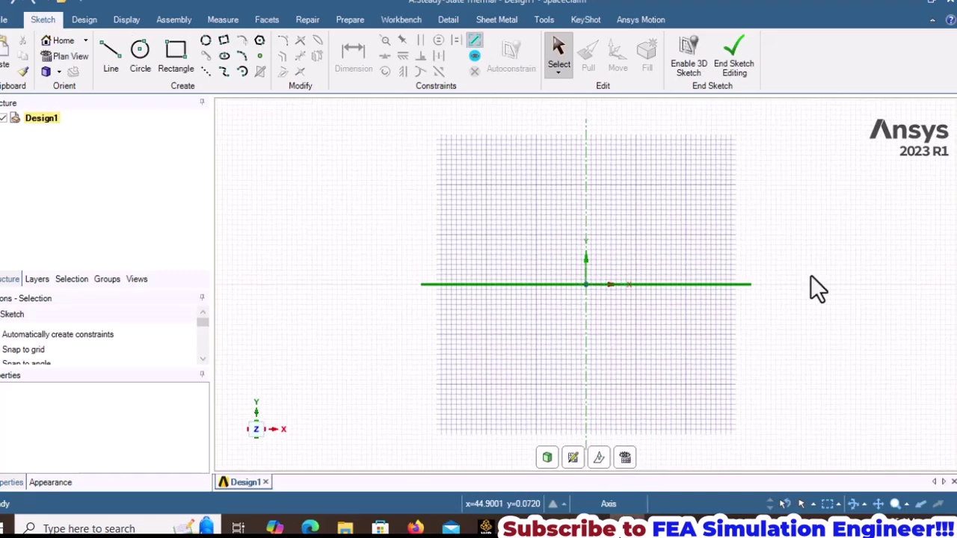
left_click(140, 54)
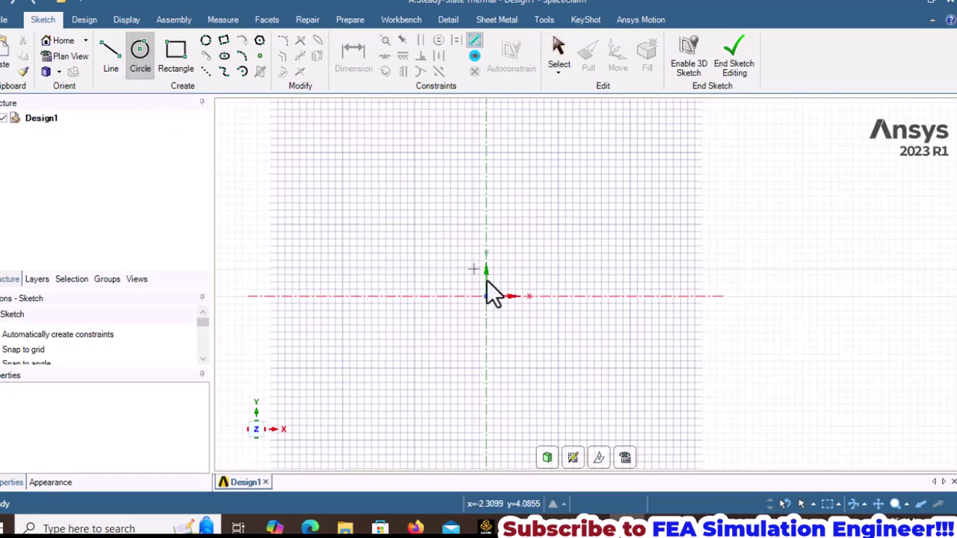
left_click(486, 296)
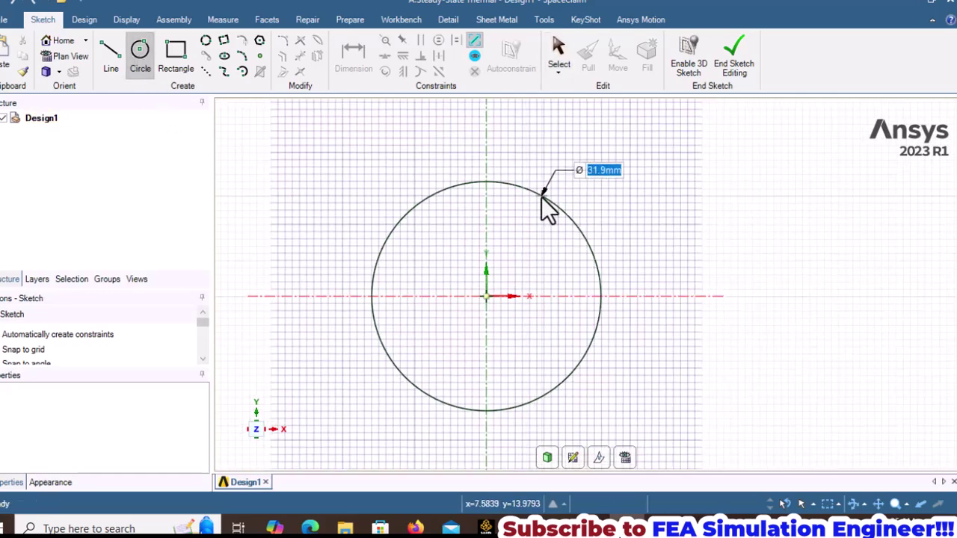
type("100")
key("Return")
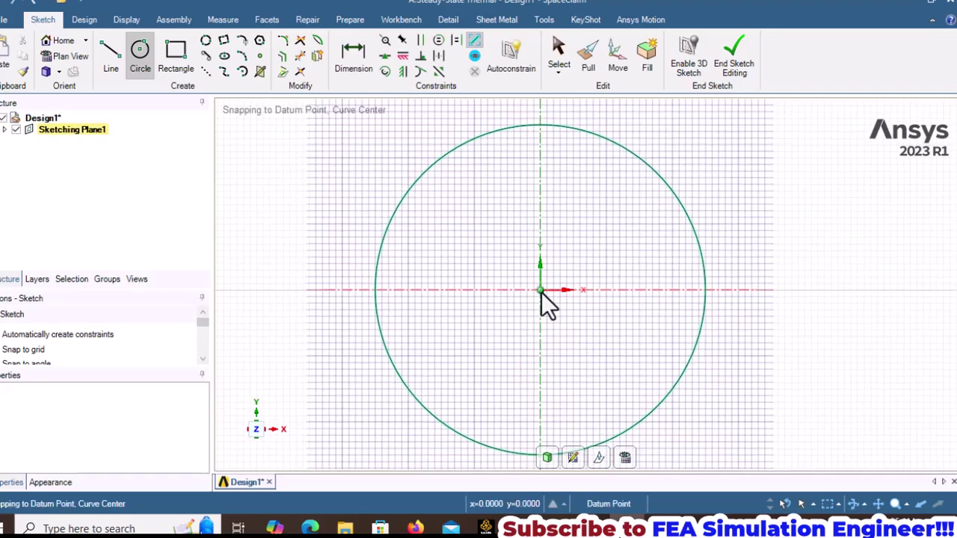
Step: Add a concentric 120 mm circle and check the pipe dimensions in the textbook
left_click(540, 291)
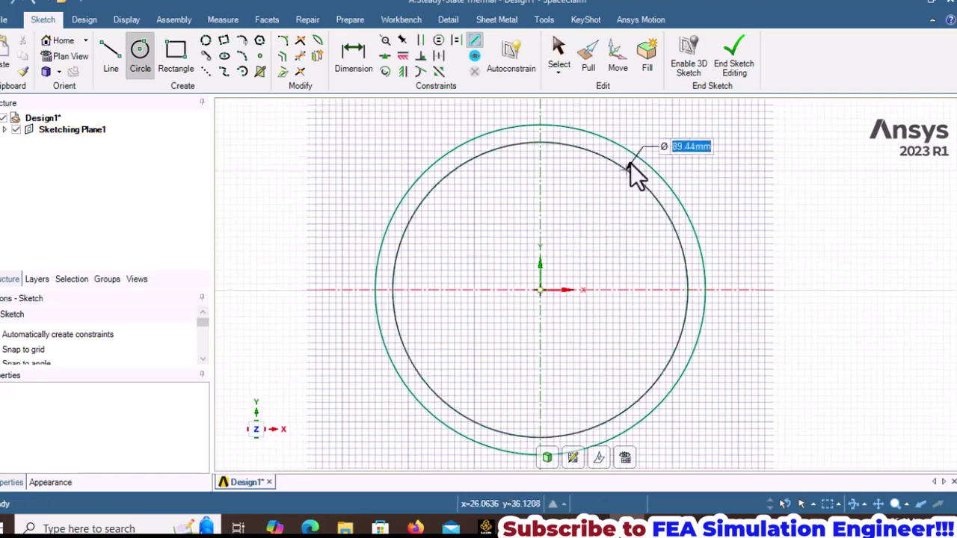
type("120")
key("Return")
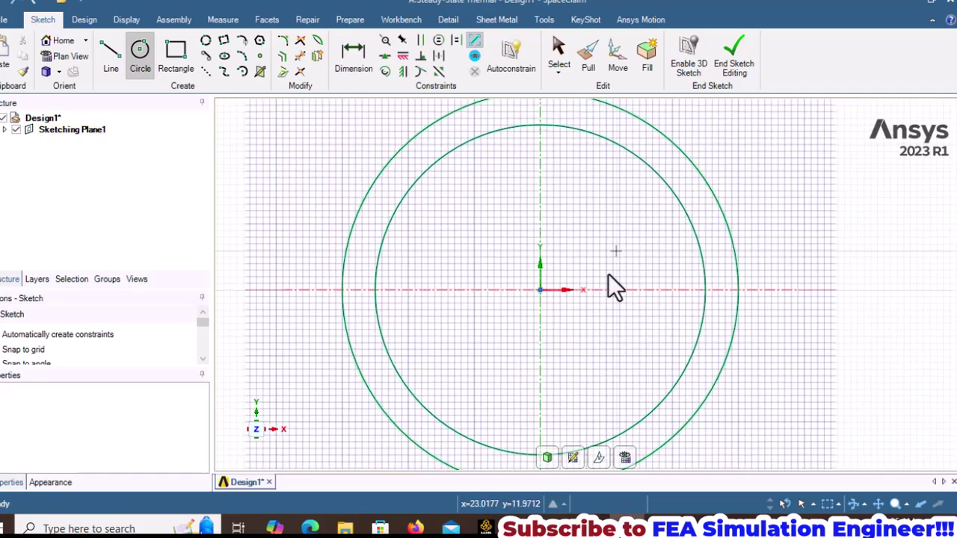
key("Escape")
key("alt+Tab")
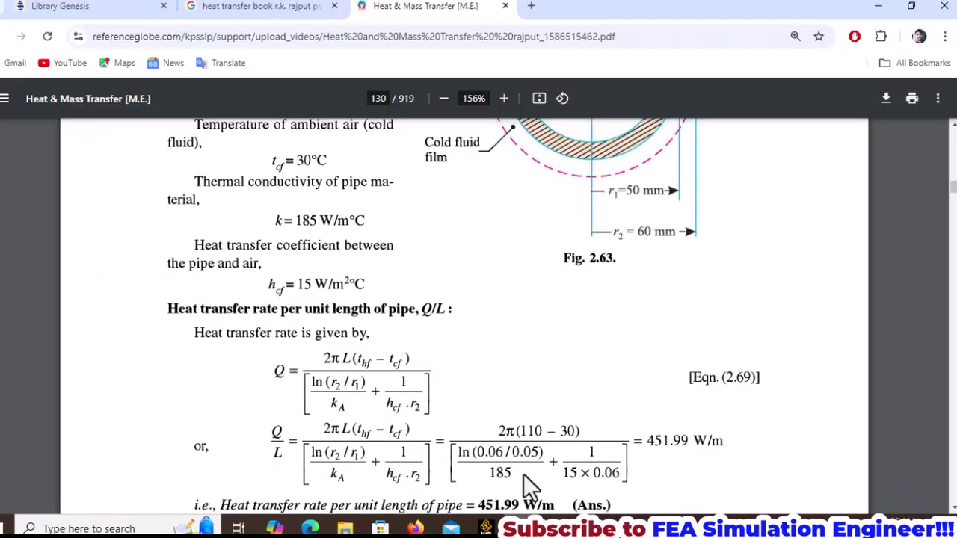
scroll(461, 350, "up", 6)
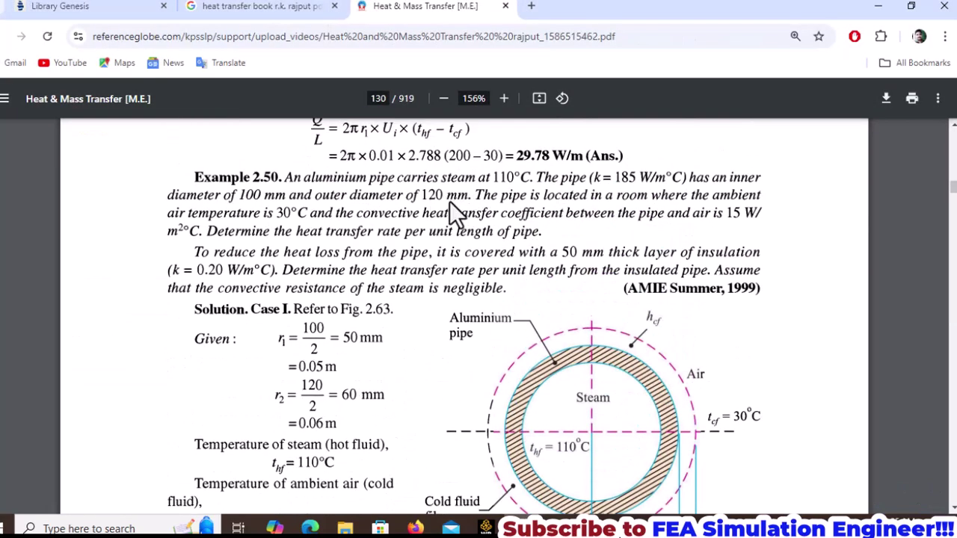
key("alt+Tab")
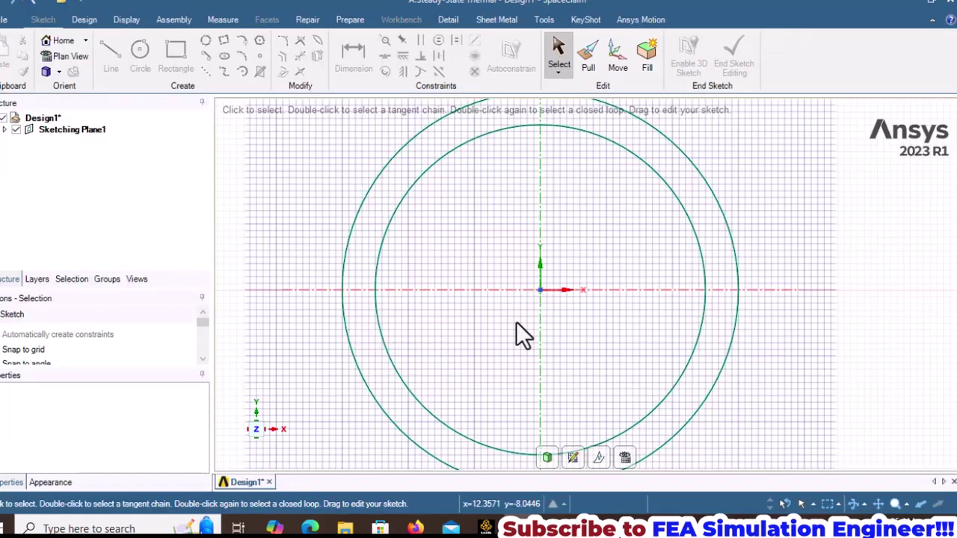
Step: End the sketch to form a ring surface and split it across the horizontal diameter
scroll(521, 334, "down", 2)
key("d")
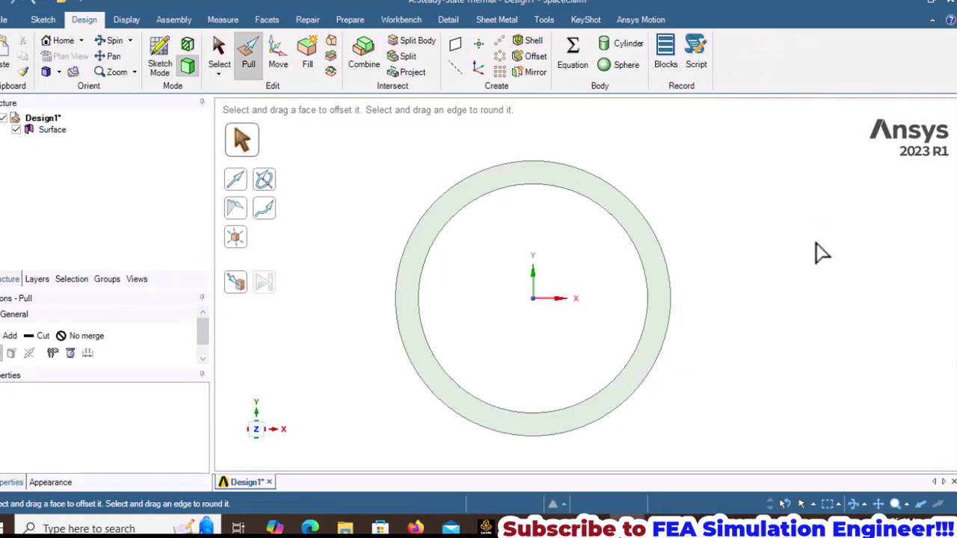
key("s")
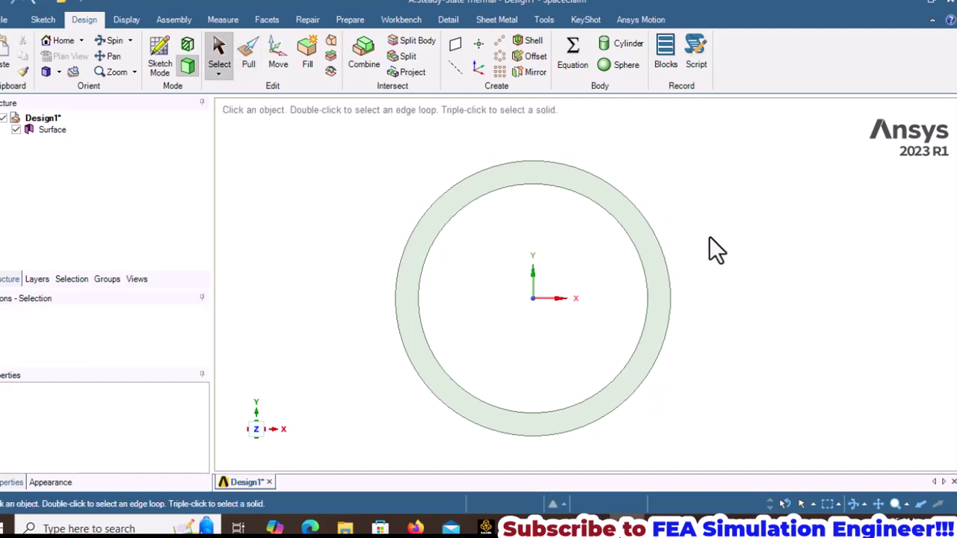
left_click(387, 57)
left_click(606, 307)
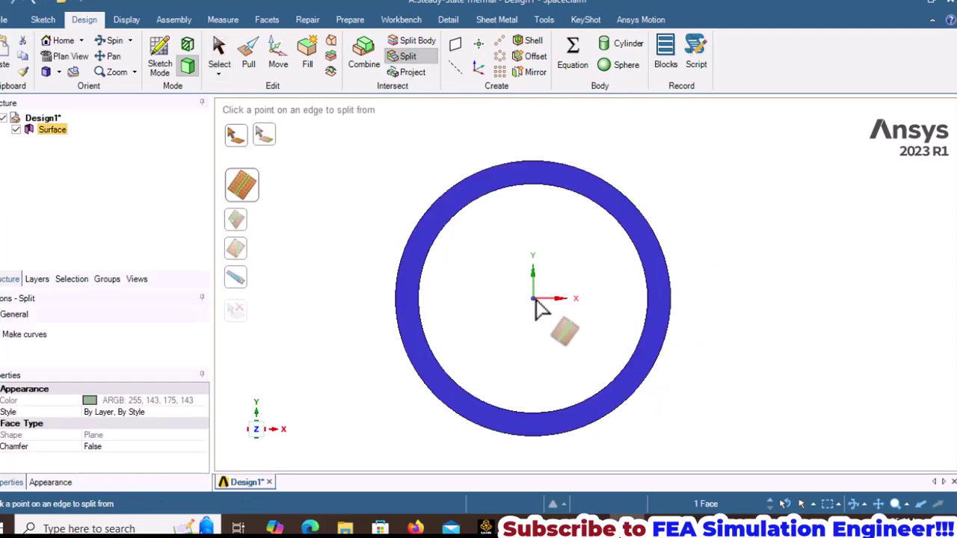
middle_click_drag(539, 305, 376, 257)
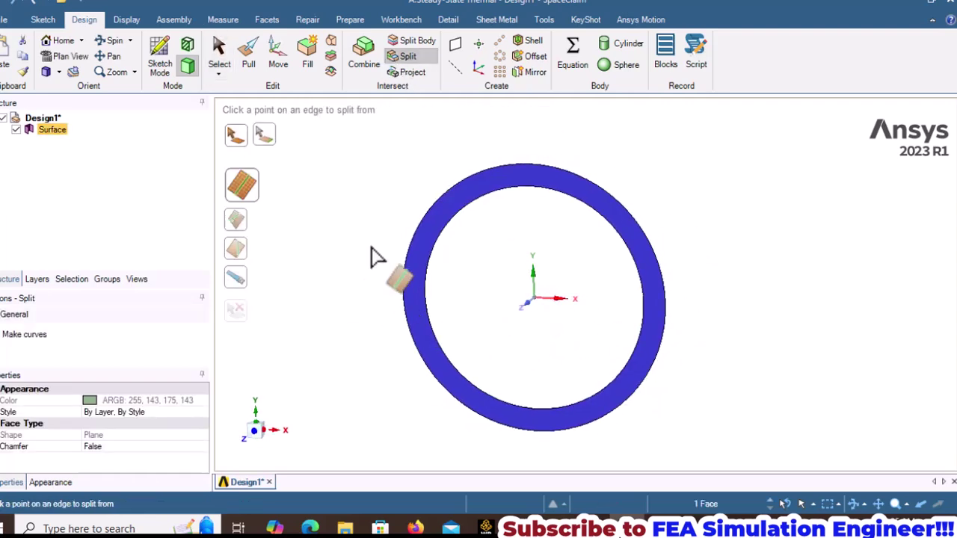
left_click(426, 295)
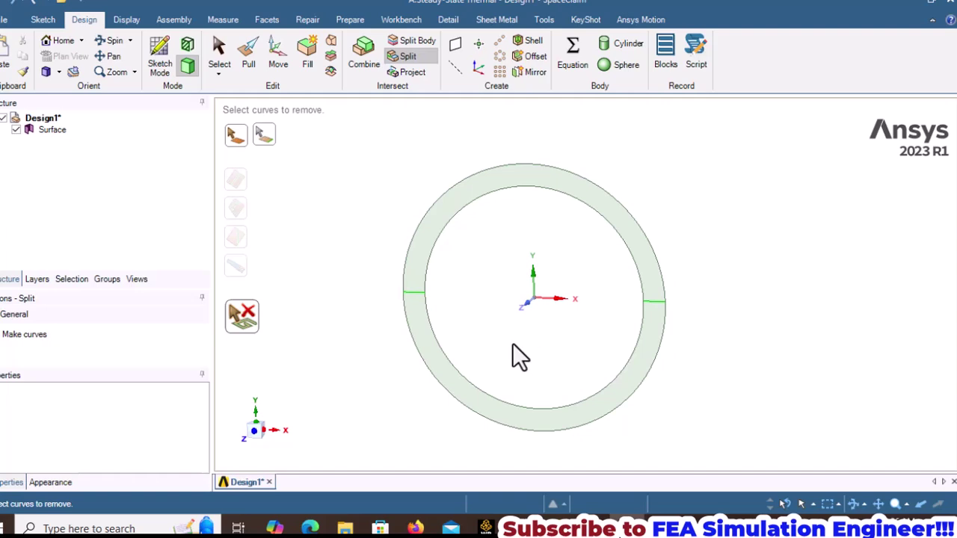
key("Escape")
Step: Split both ring halves along the vertical diameter into four quarters
left_click(557, 180)
left_click(557, 180)
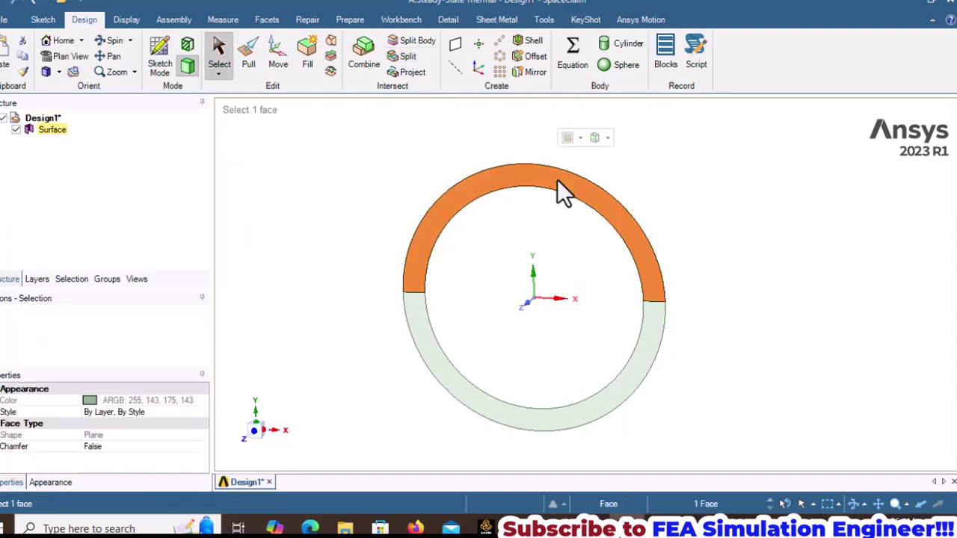
left_click(381, 171)
left_click(403, 57)
left_click(576, 208)
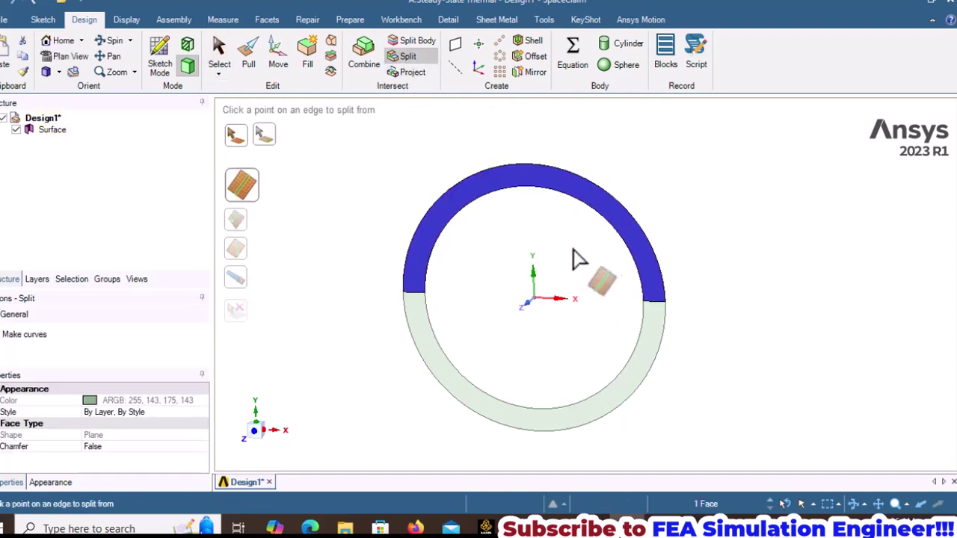
left_click(555, 424, "ctrl")
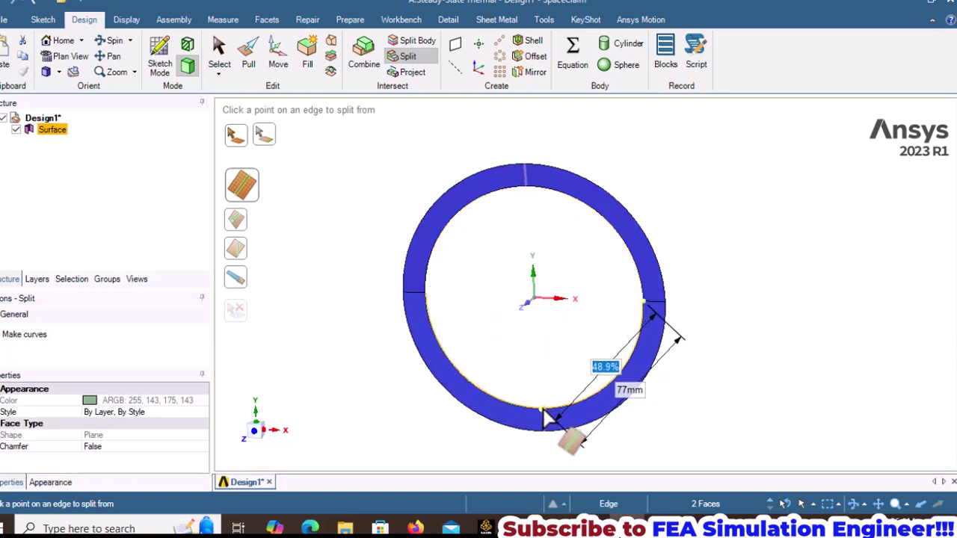
middle_click_drag(555, 407, 583, 378)
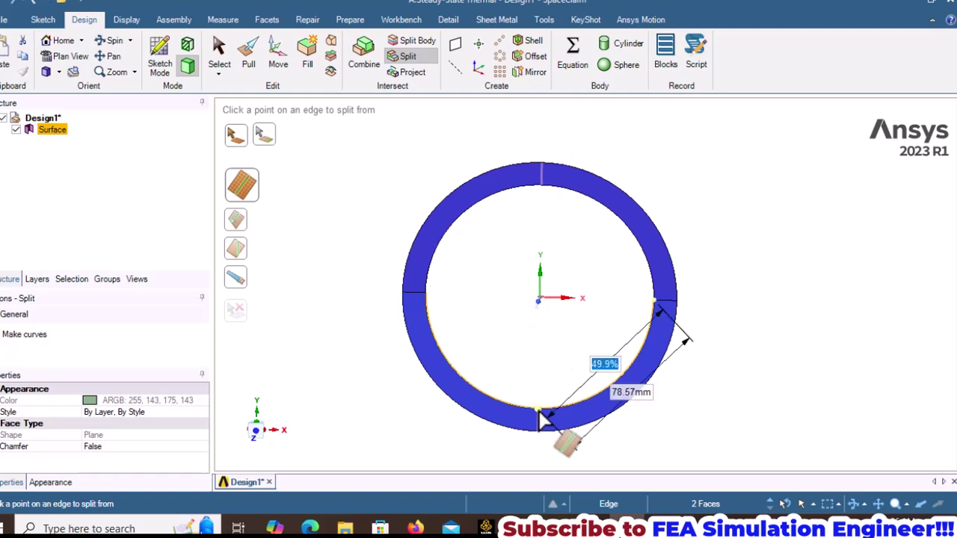
left_click(541, 414)
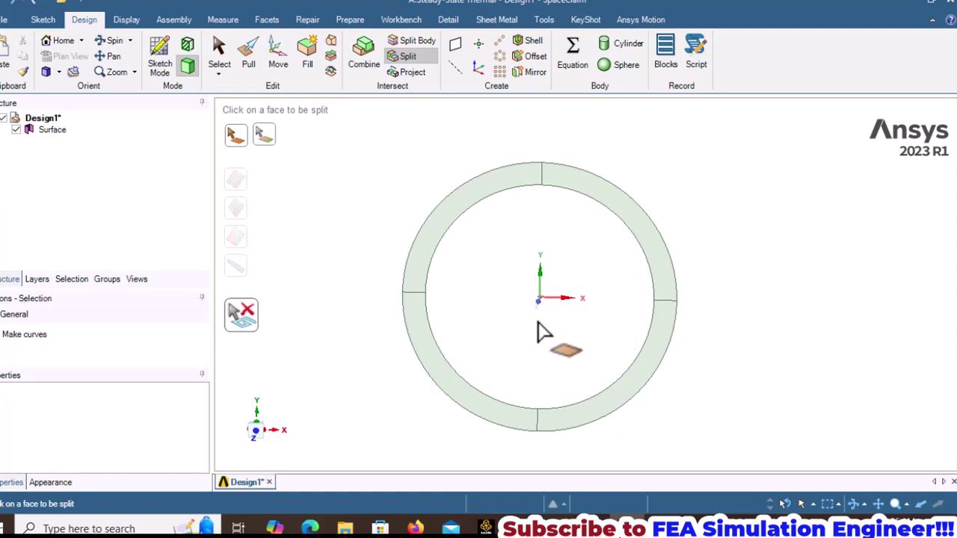
key("Escape")
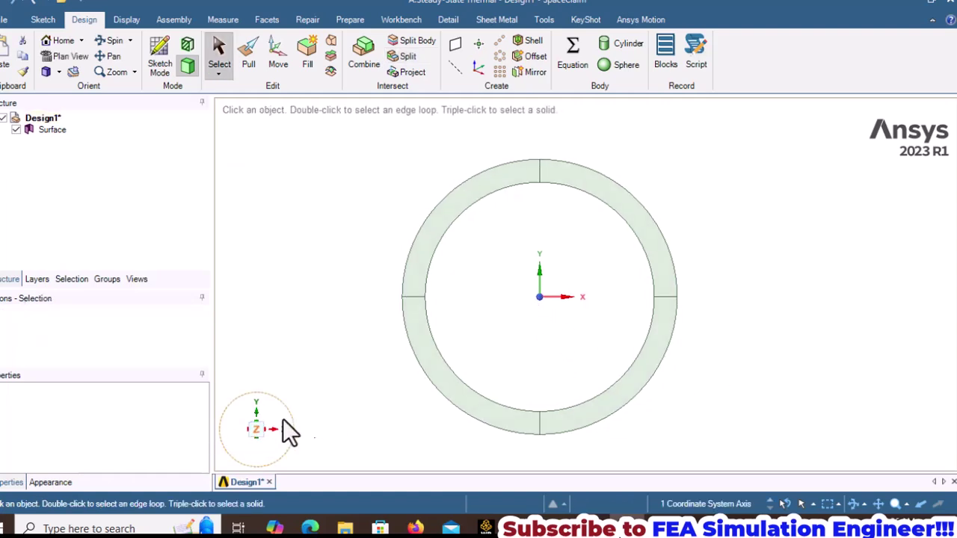
Step: Rename the Surface body in the Structure tree to Aluminium_Pipe
left_click(301, 348)
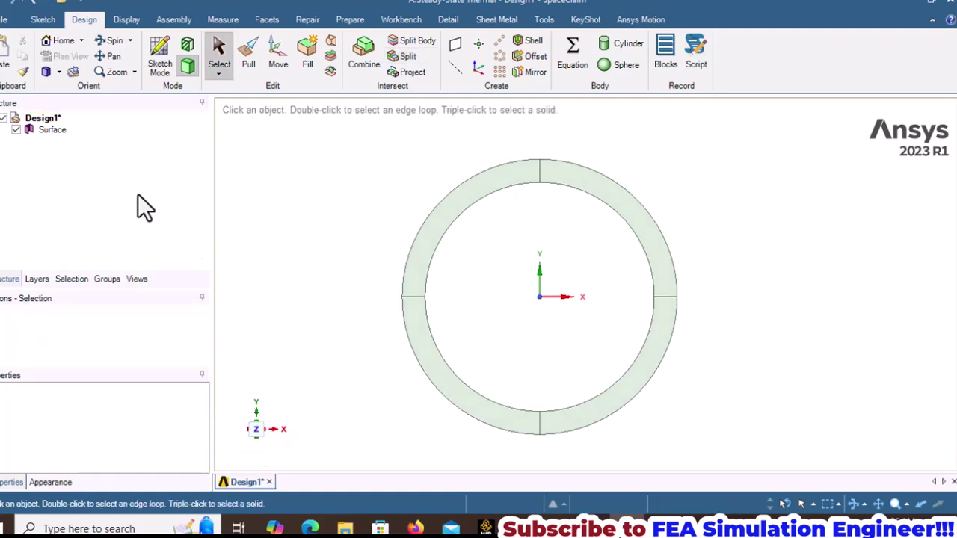
right_click(58, 129)
left_click(112, 203)
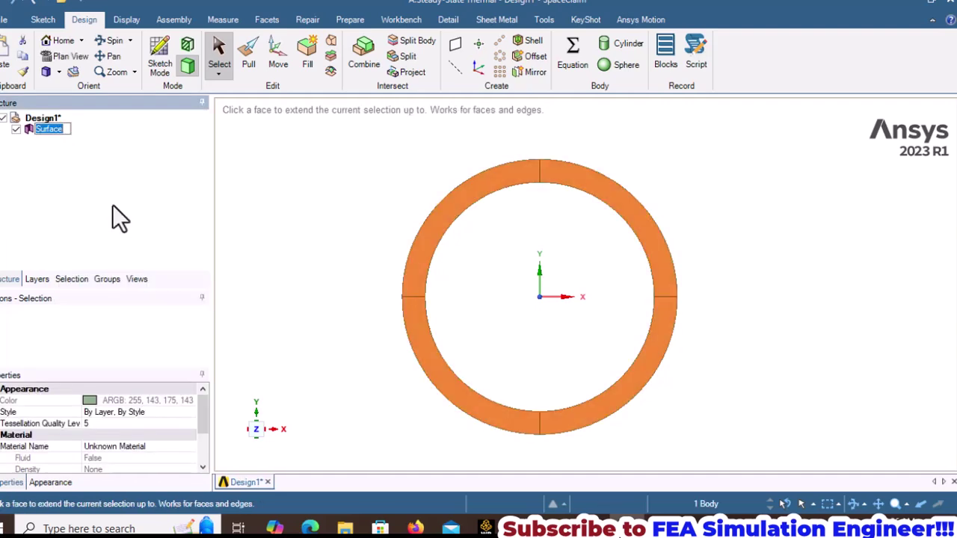
type("Aluminium")
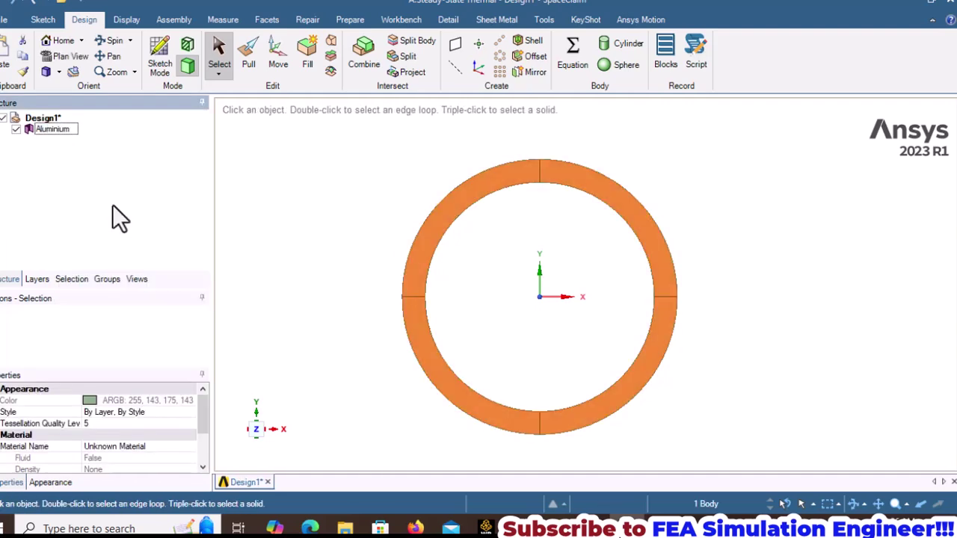
type("_Pipe")
key("Return")
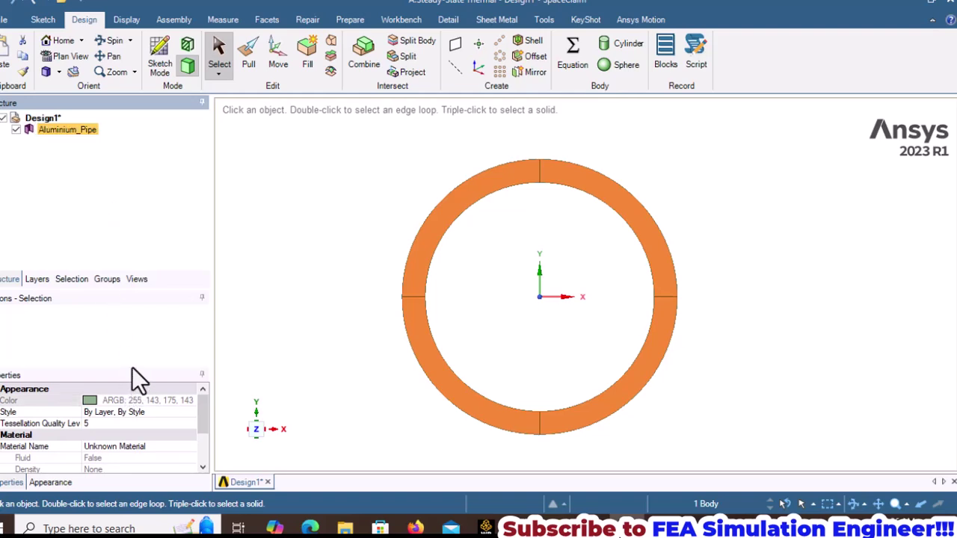
left_click_drag(132, 367, 137, 337)
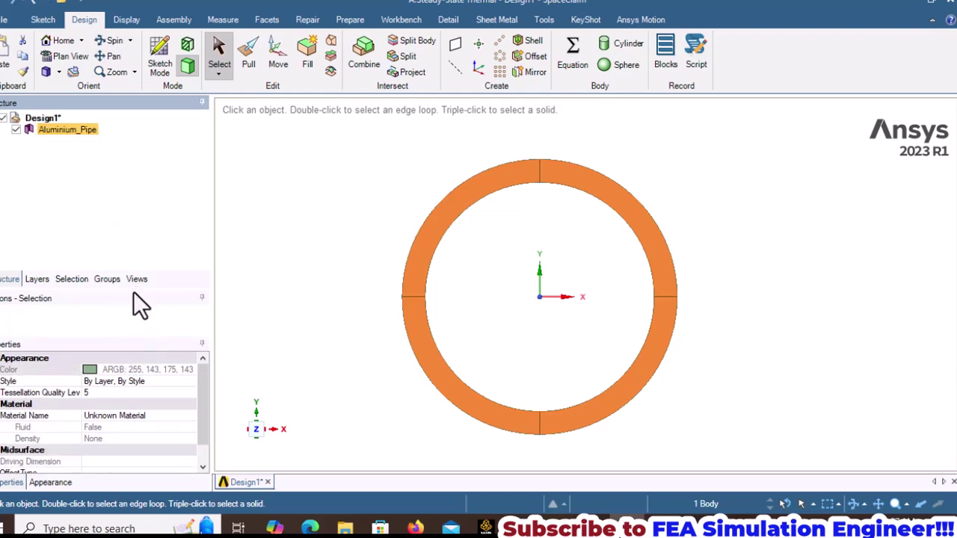
left_click_drag(132, 290, 146, 215)
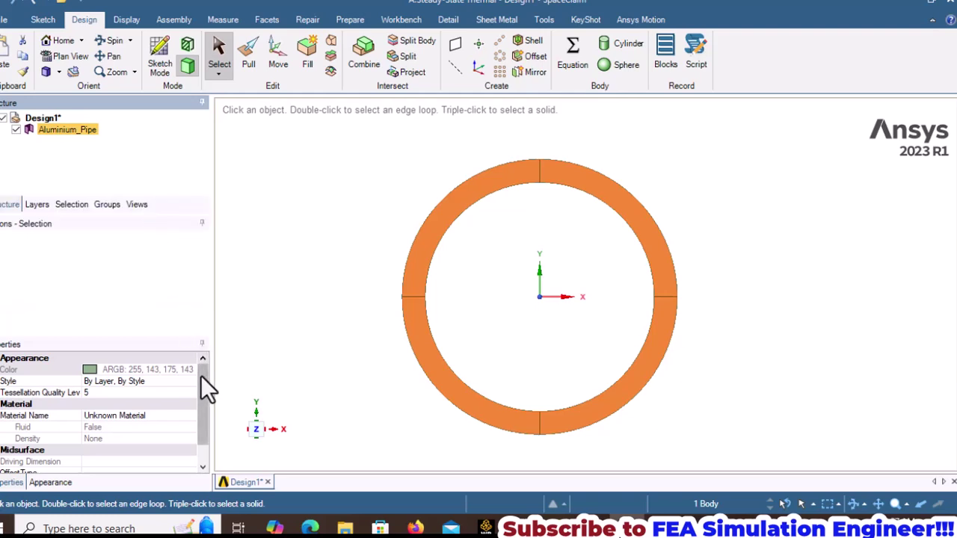
scroll(196, 408, "down", 2)
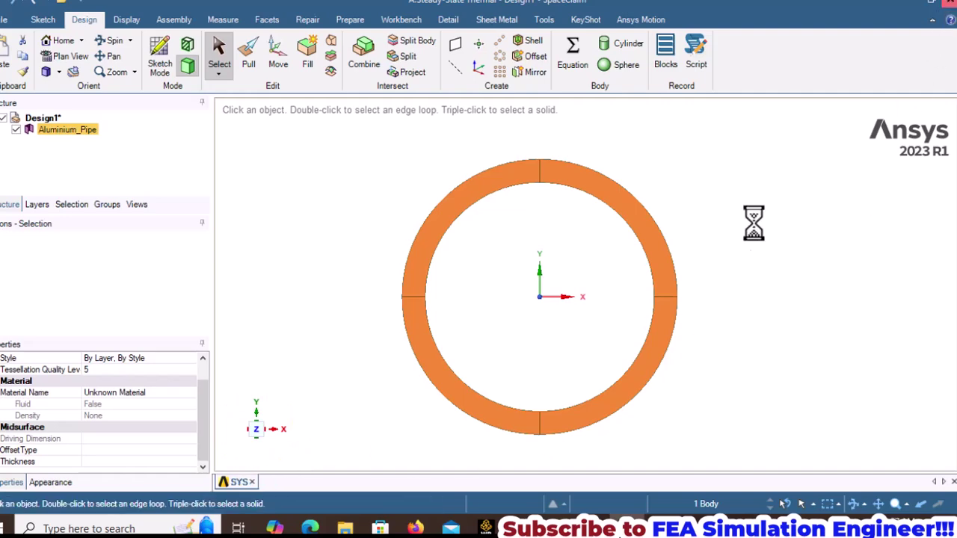
Step: Launch Mechanical by editing the Model cell in Workbench
key("alt+Tab")
key("alt+Tab")
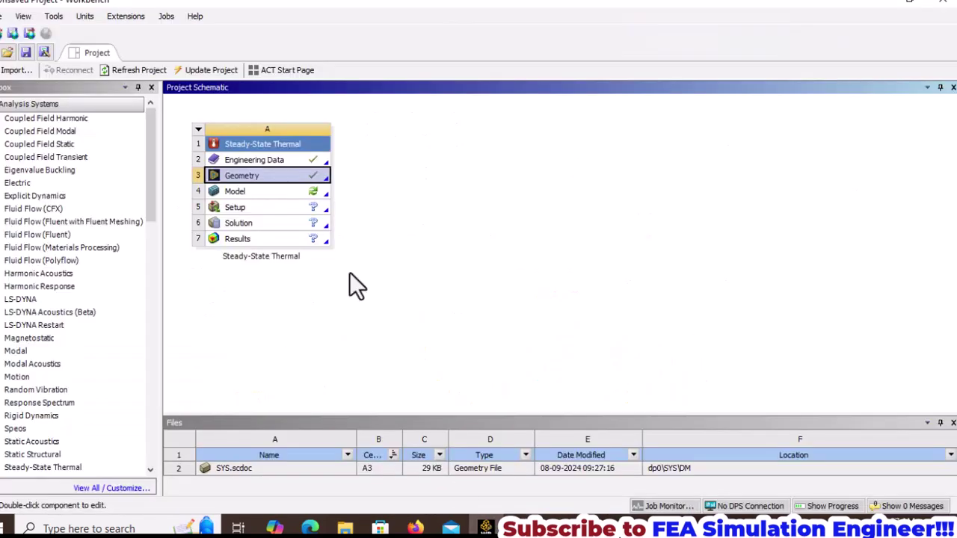
left_click(275, 190)
right_click(274, 189)
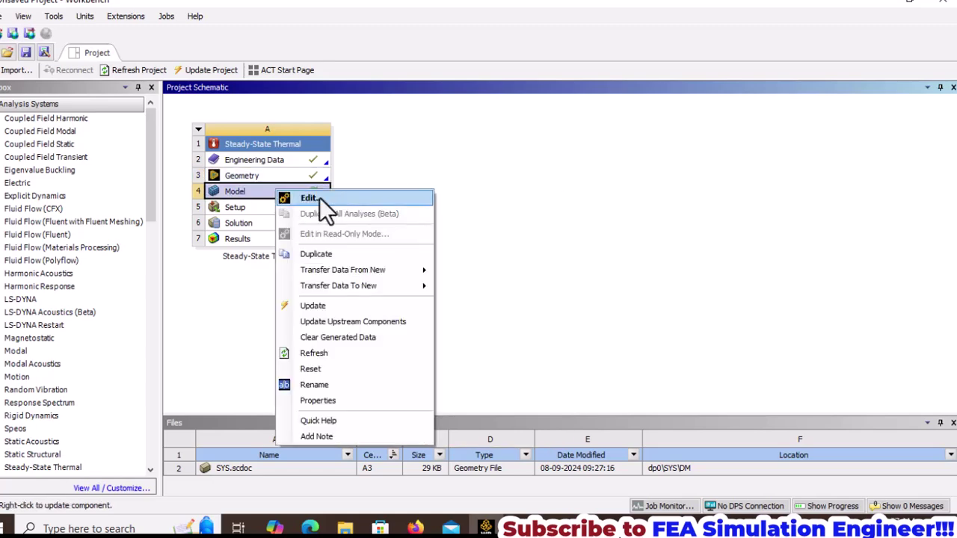
left_click(319, 198)
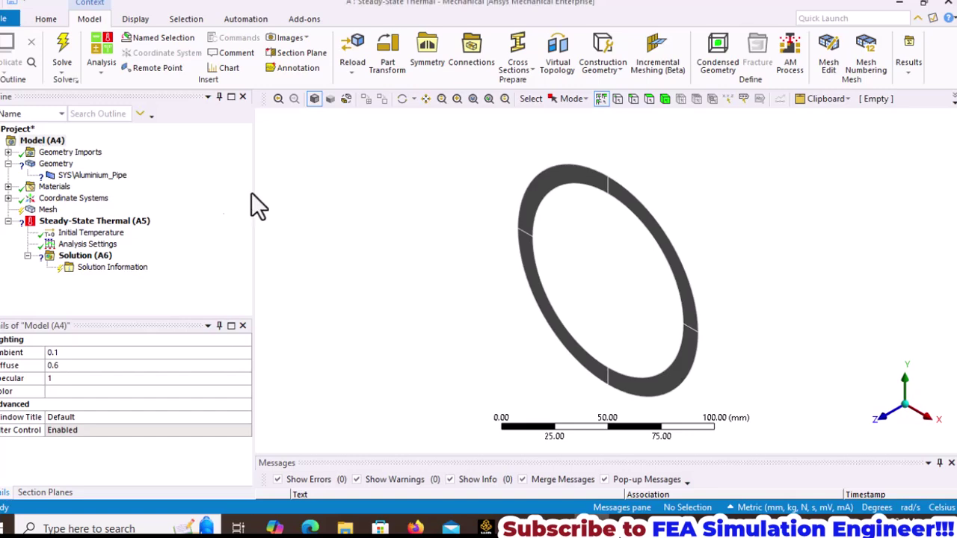
Step: Set the SYS\Aluminium_Pipe body thickness to 1 mm
left_click(93, 176)
left_click(127, 444)
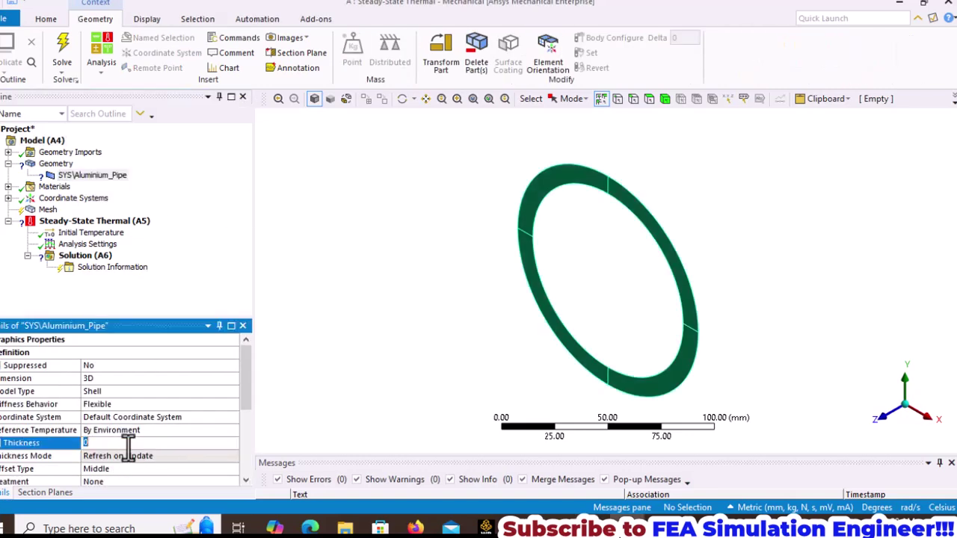
type("1")
key("Return")
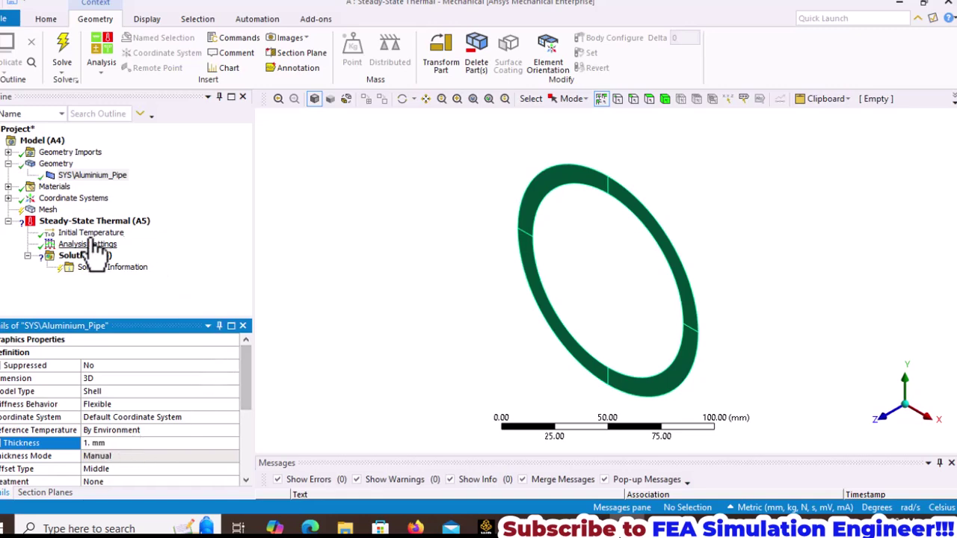
Step: Generate the pipe mesh and set the element size to 2 mm
left_click(48, 211)
right_click(57, 211)
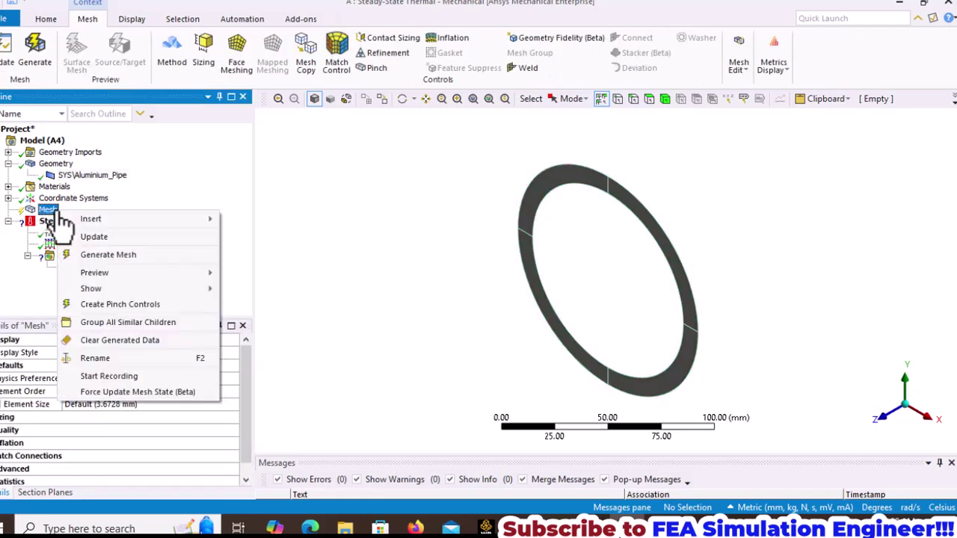
left_click(97, 237)
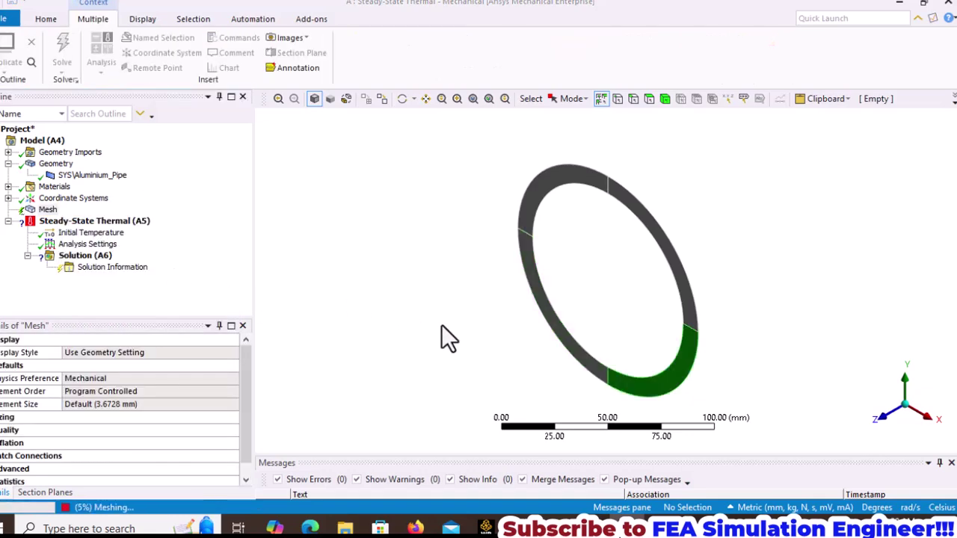
left_click(880, 417)
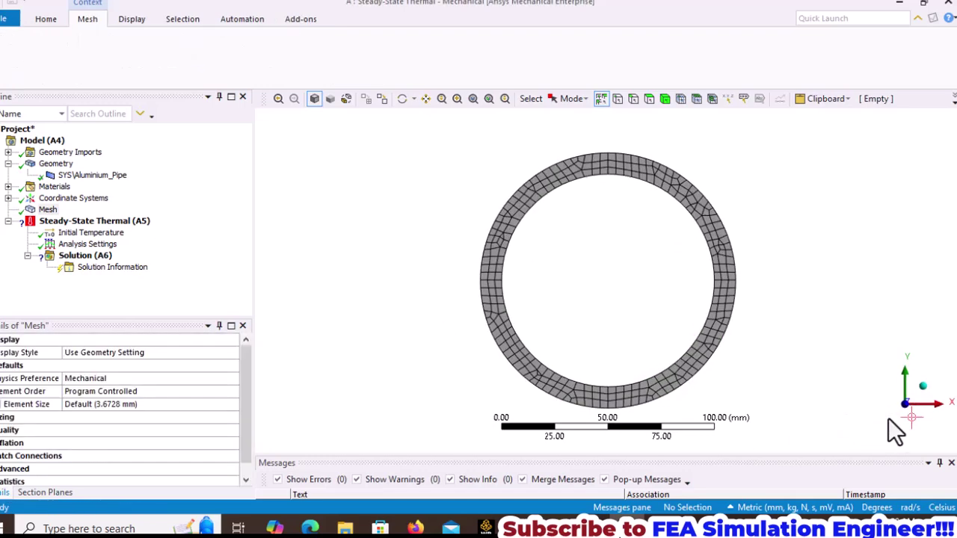
left_click(47, 209)
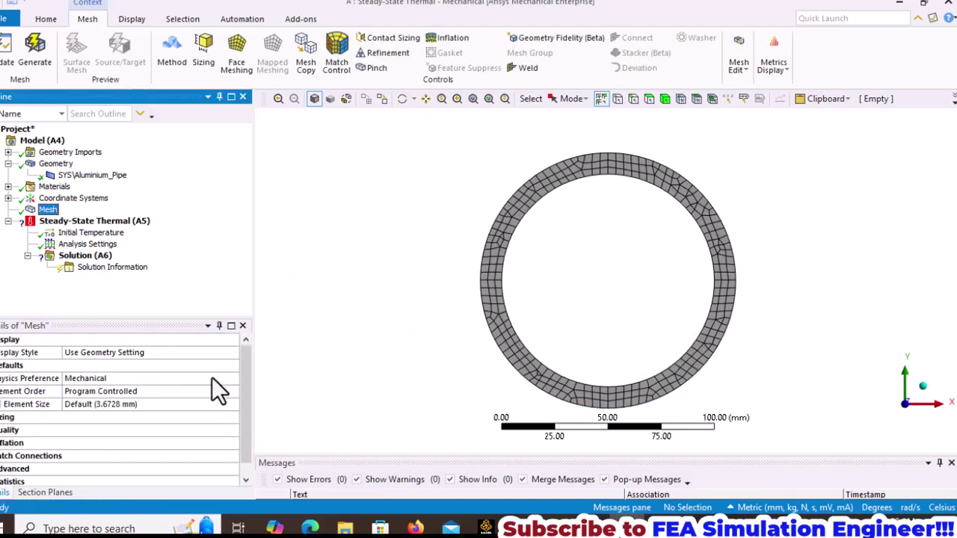
left_click(171, 404)
type("2")
key("Return")
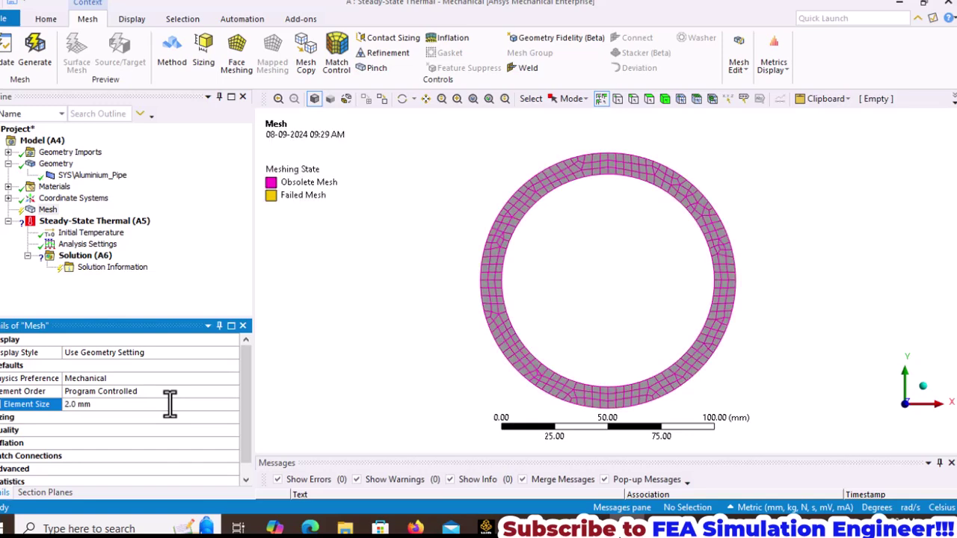
Step: Apply Face Meshing to all four ring faces and update the mesh
right_click(47, 210)
mouse_move(161, 219)
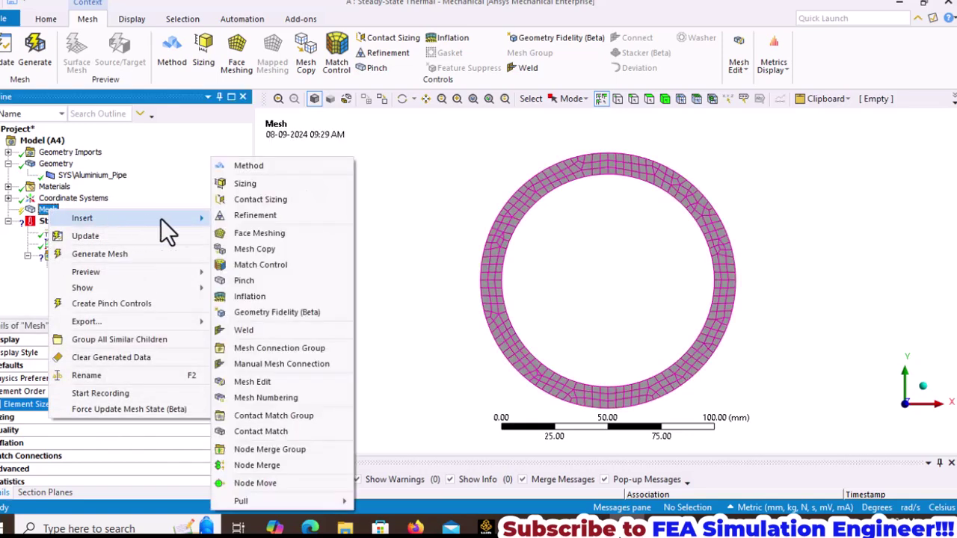
left_click(266, 232)
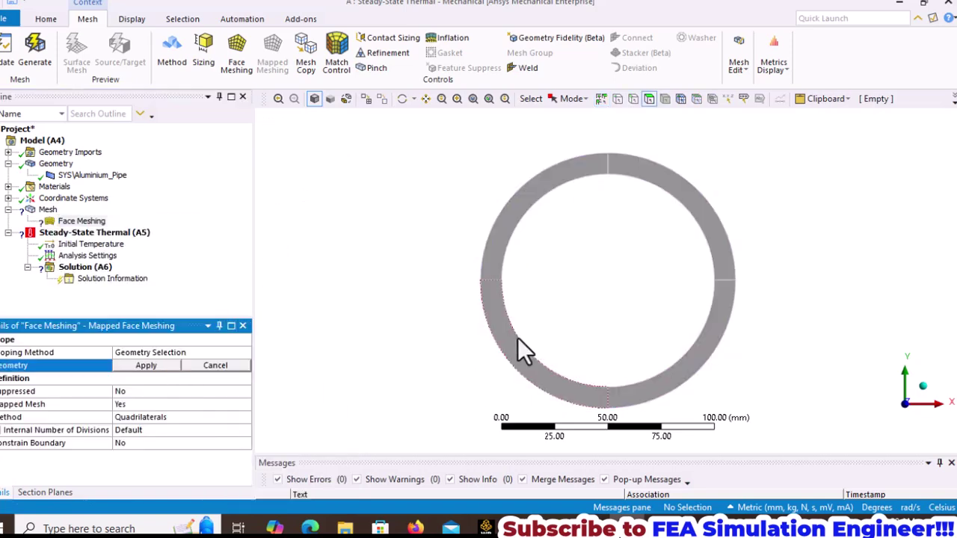
left_click(517, 360)
left_click(528, 199, "ctrl")
left_click(680, 200, "ctrl")
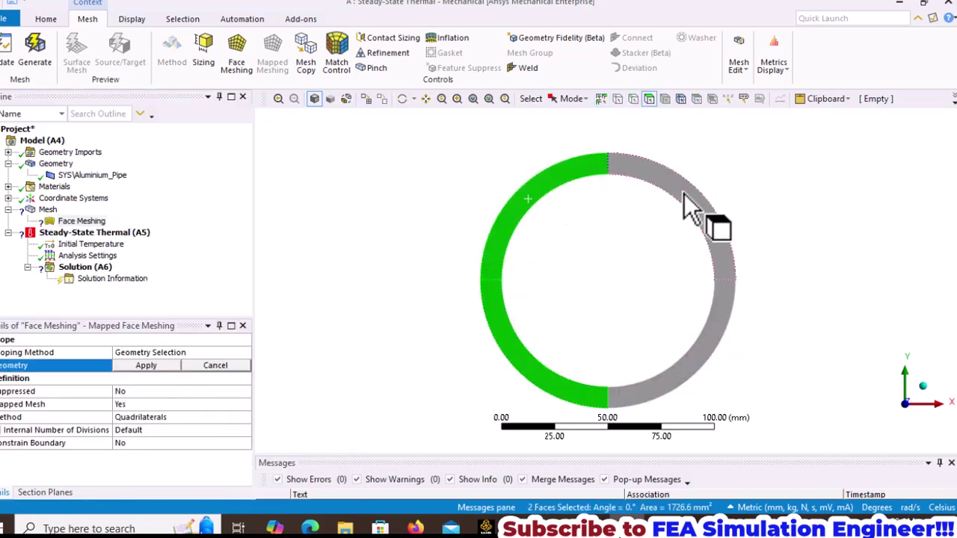
left_click(690, 366, "ctrl")
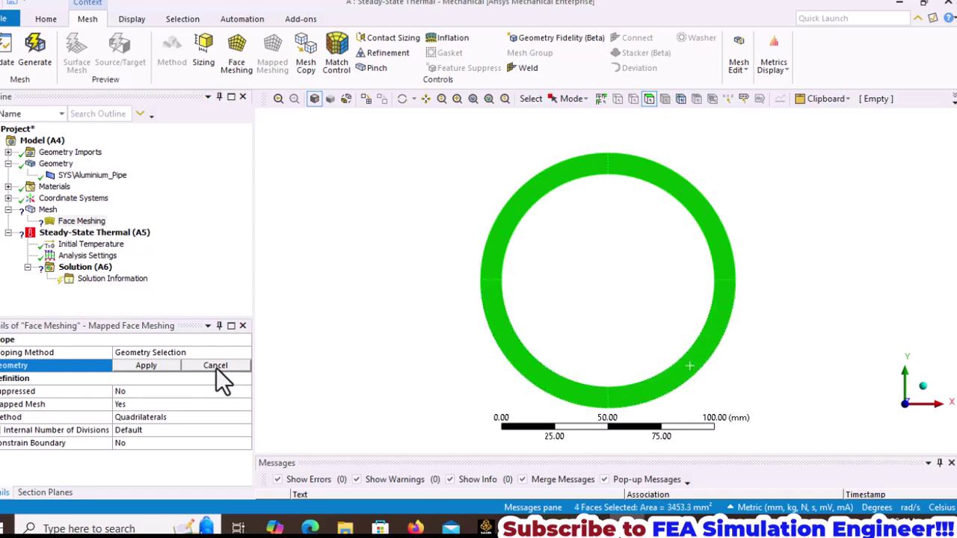
left_click(145, 366)
right_click(66, 222)
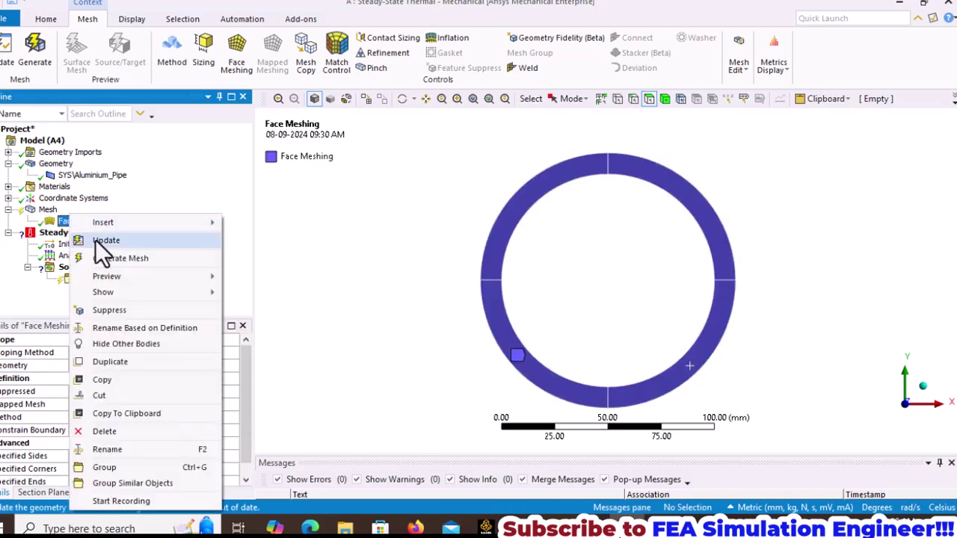
left_click(95, 240)
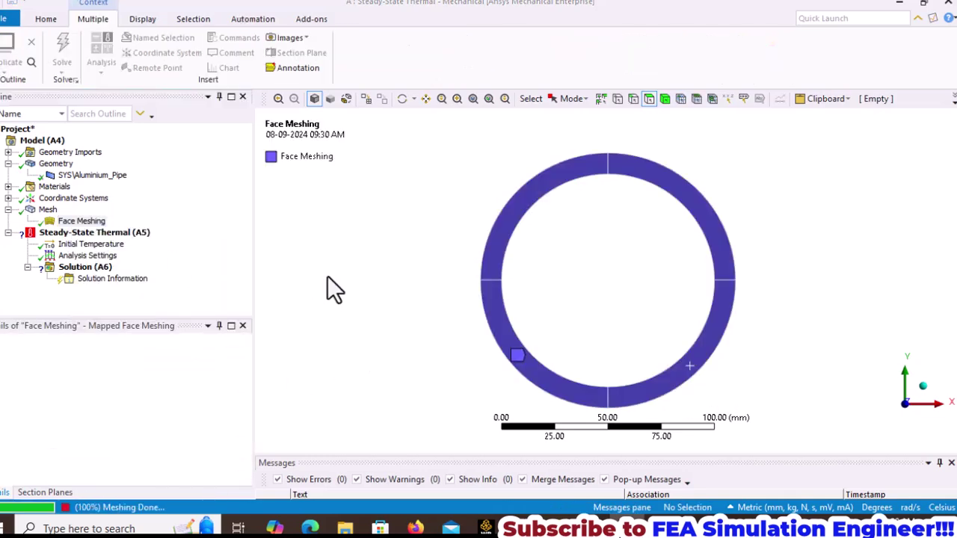
left_click(48, 210)
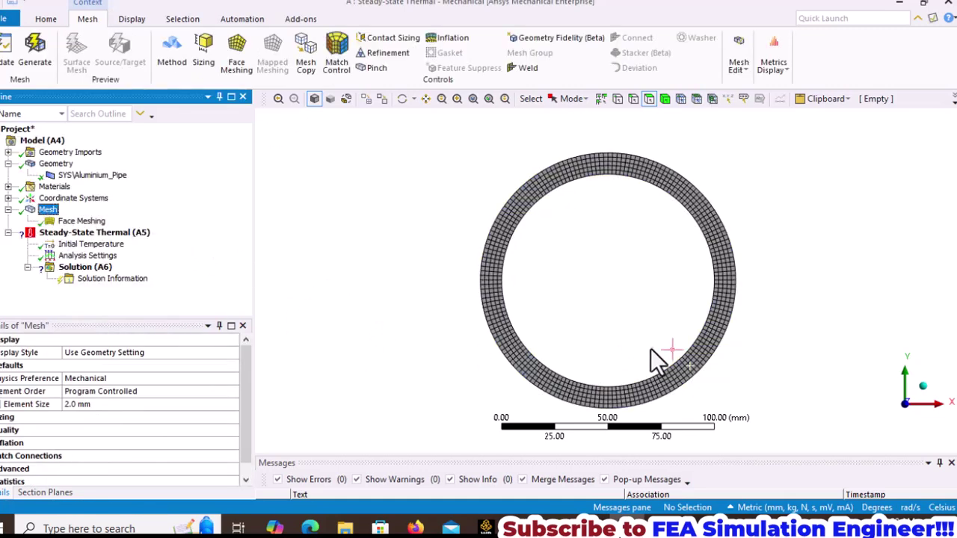
middle_click_drag(651, 349, 586, 345, "ctrl")
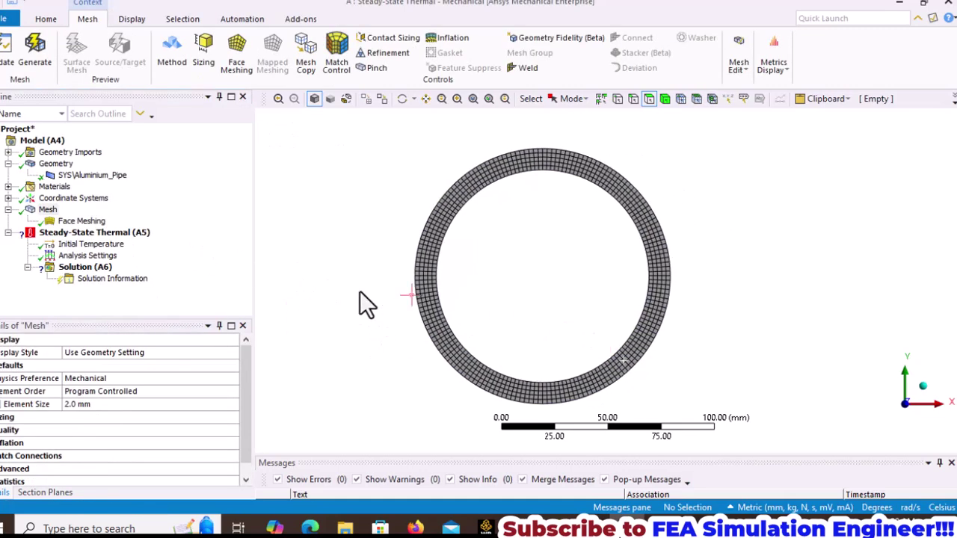
Step: Change the SYS\Aluminium_Pipe body's material from Structural Steel to Aluminium
right_click(117, 235)
mouse_move(167, 240)
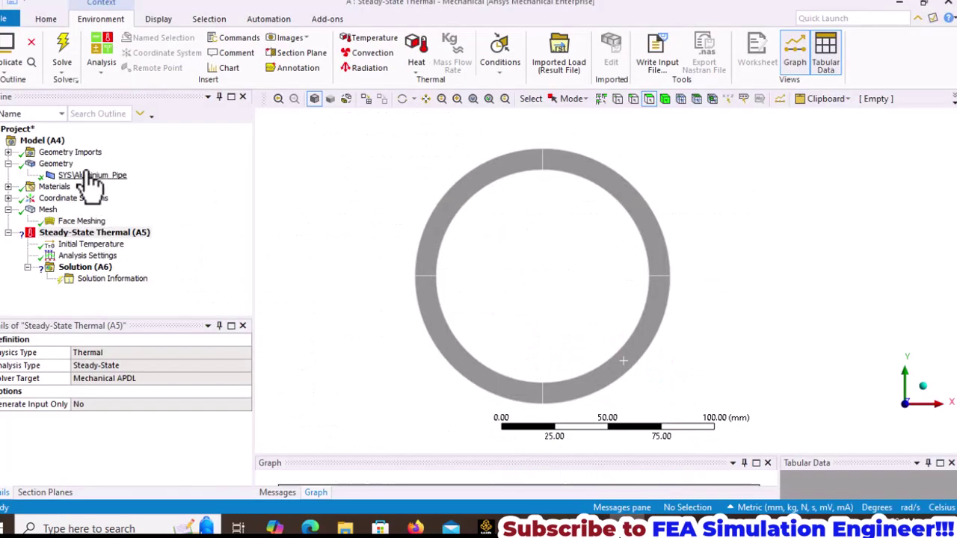
left_click(91, 175)
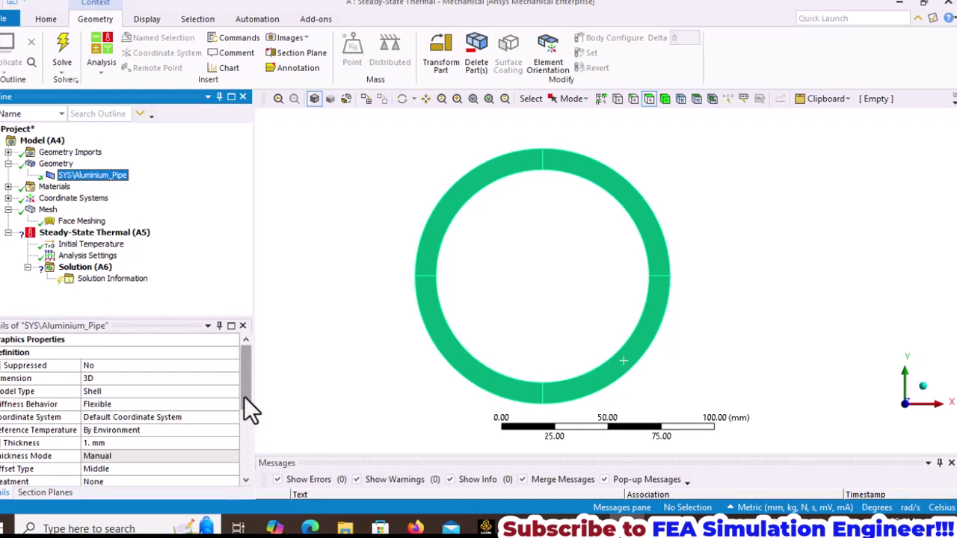
left_click_drag(244, 396, 244, 421)
left_click(228, 456)
left_click(238, 457)
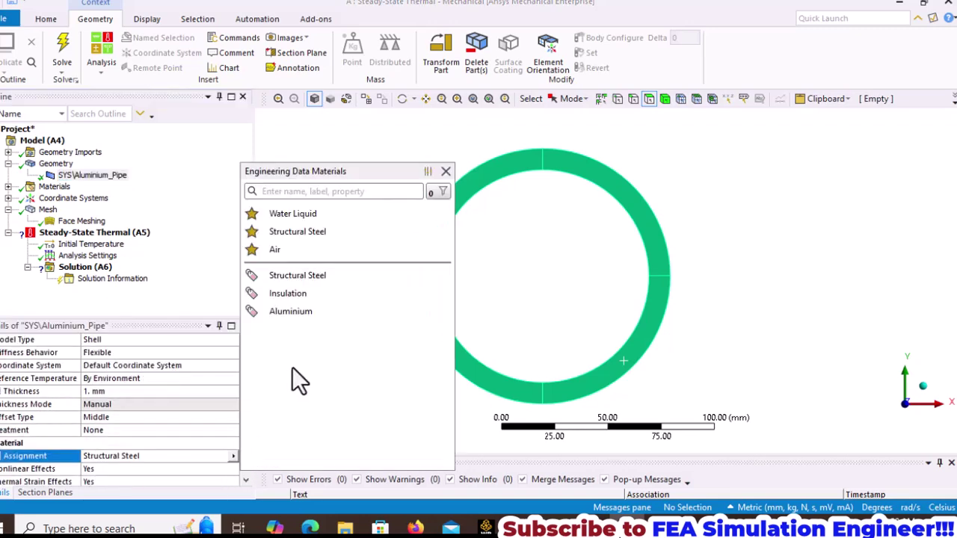
left_click(303, 319)
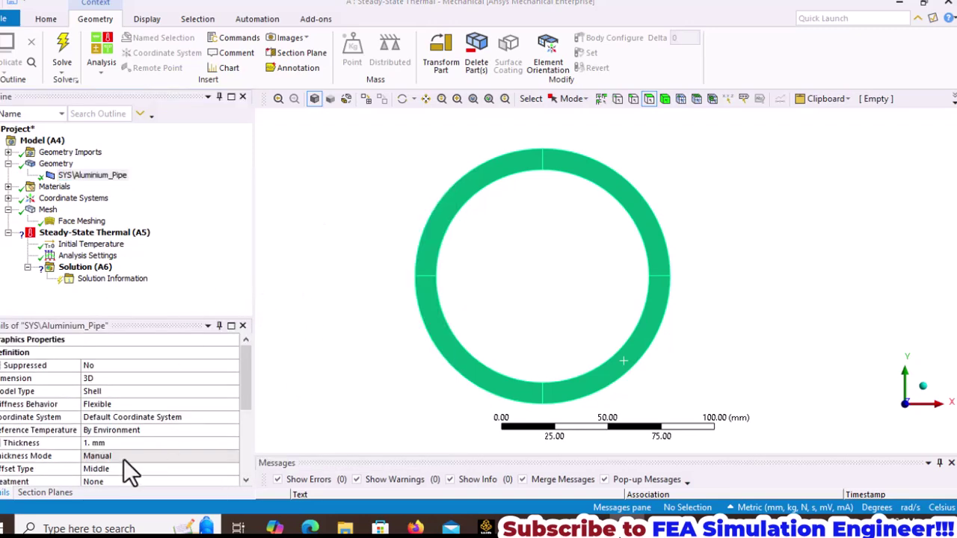
scroll(123, 458, "down", 3)
left_click(126, 391)
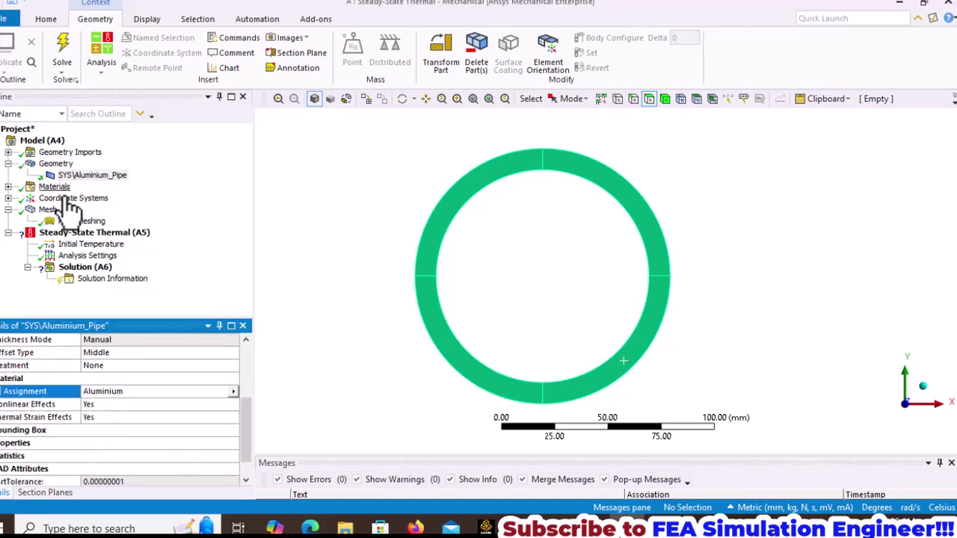
Step: Insert a Temperature load and apply it to the four inner-circle edges
right_click(73, 232)
mouse_move(150, 238)
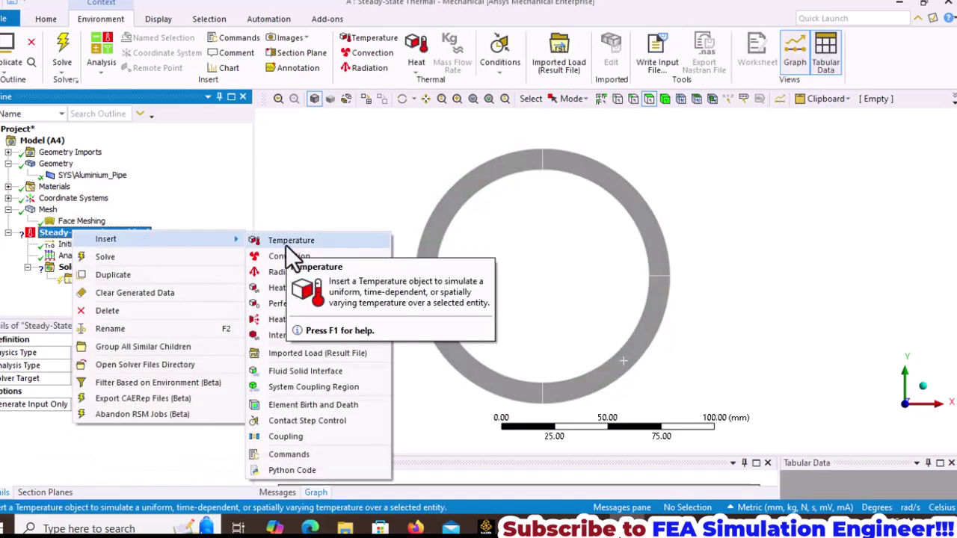
left_click(286, 244)
left_click(633, 99)
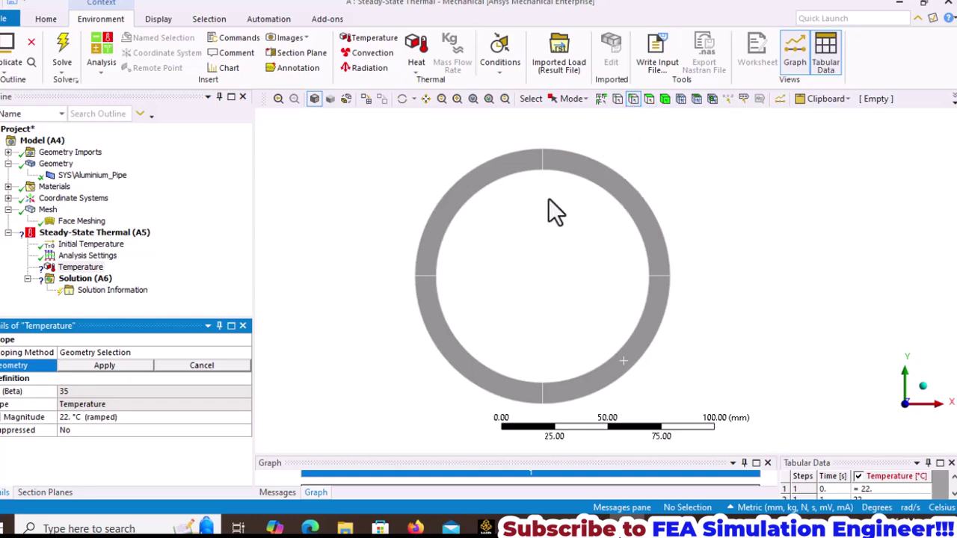
left_click(505, 178)
left_click(613, 215, "ctrl")
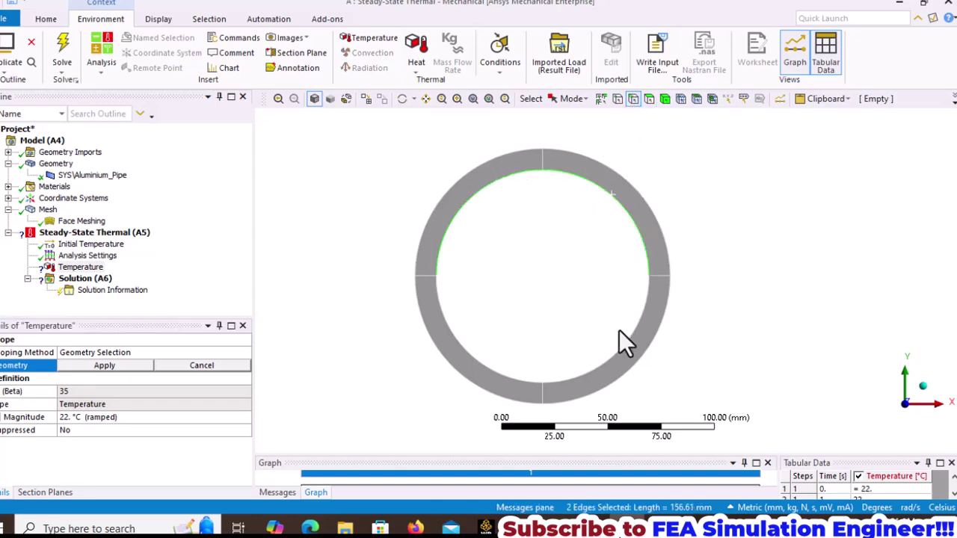
left_click(618, 350, "ctrl")
left_click(494, 373, "ctrl")
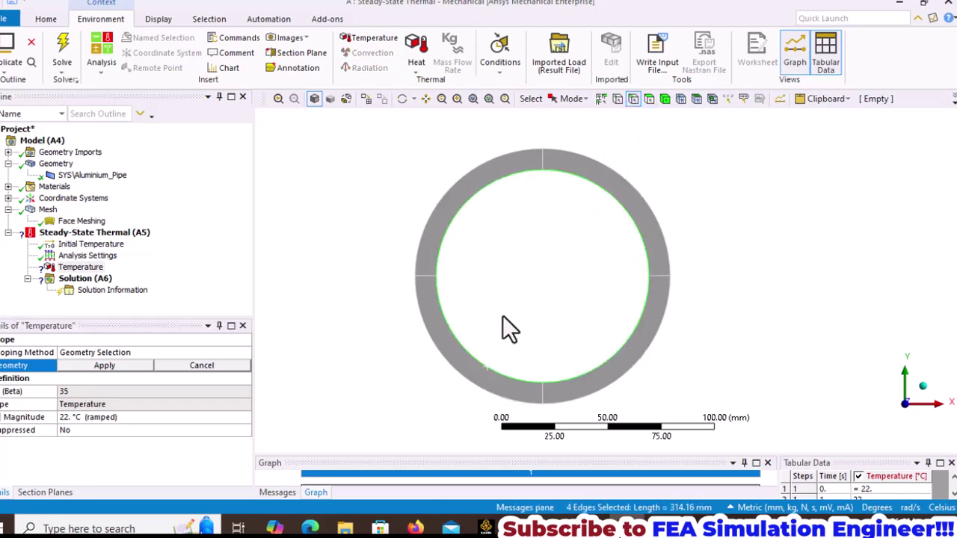
left_click(132, 365)
Step: Set the temperature magnitude to 110 °C
left_click(139, 417)
type("11")
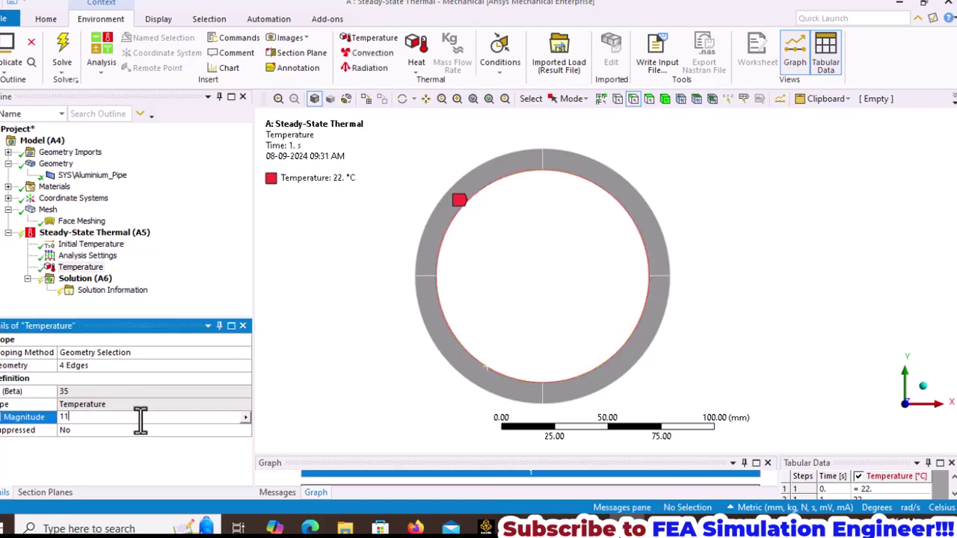
type("0")
key("Return")
Step: Change the Geometry cell's Analysis Type from 3D to 2D in the project properties
key("alt+Tab")
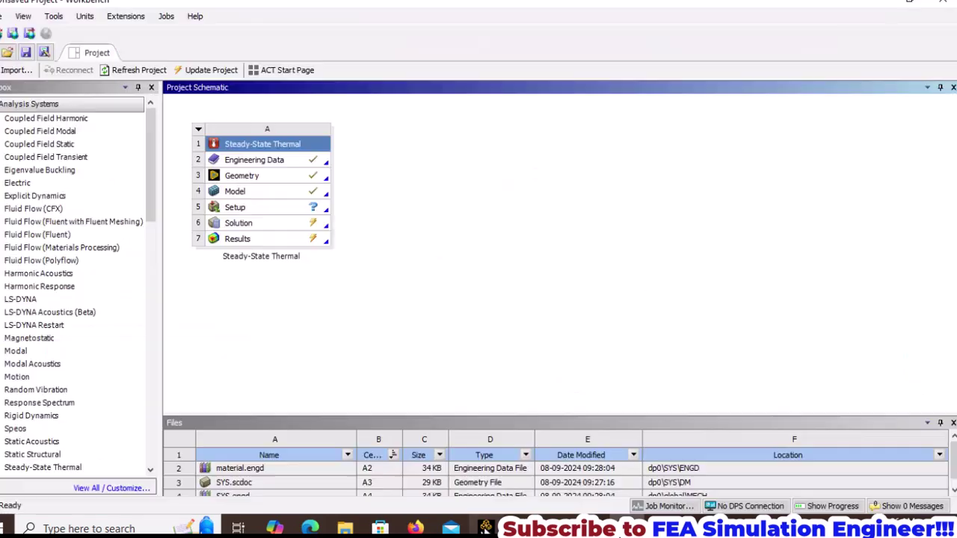
left_click(23, 16)
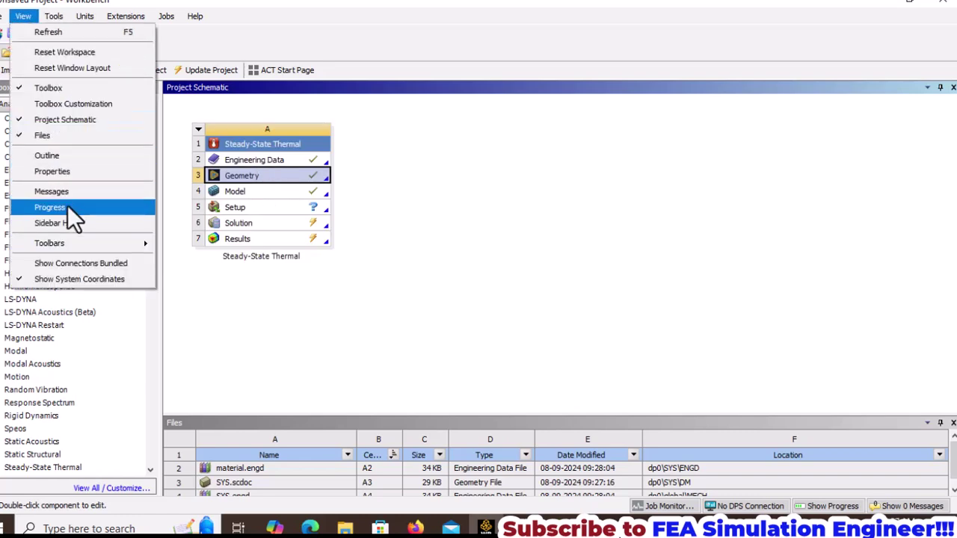
left_click(72, 176)
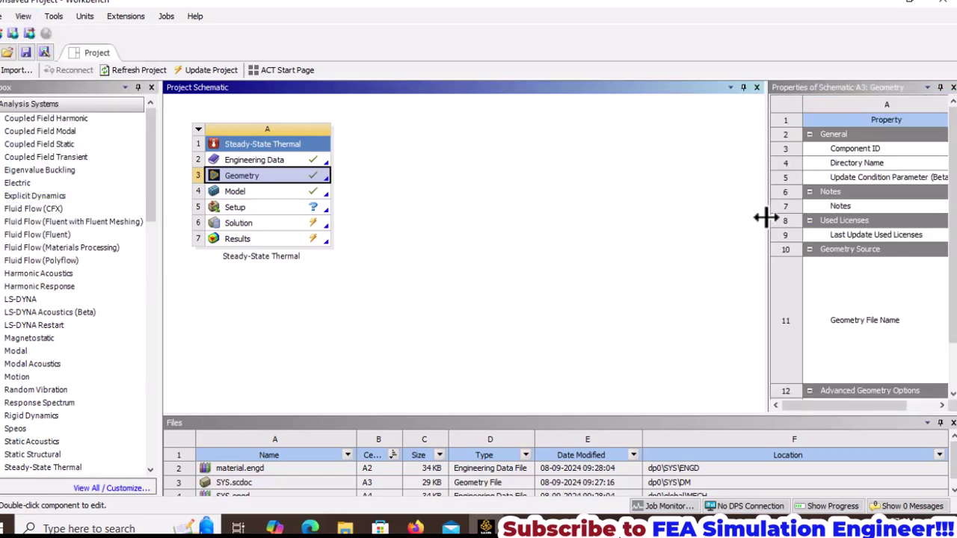
left_click_drag(765, 217, 546, 213)
left_click(644, 301)
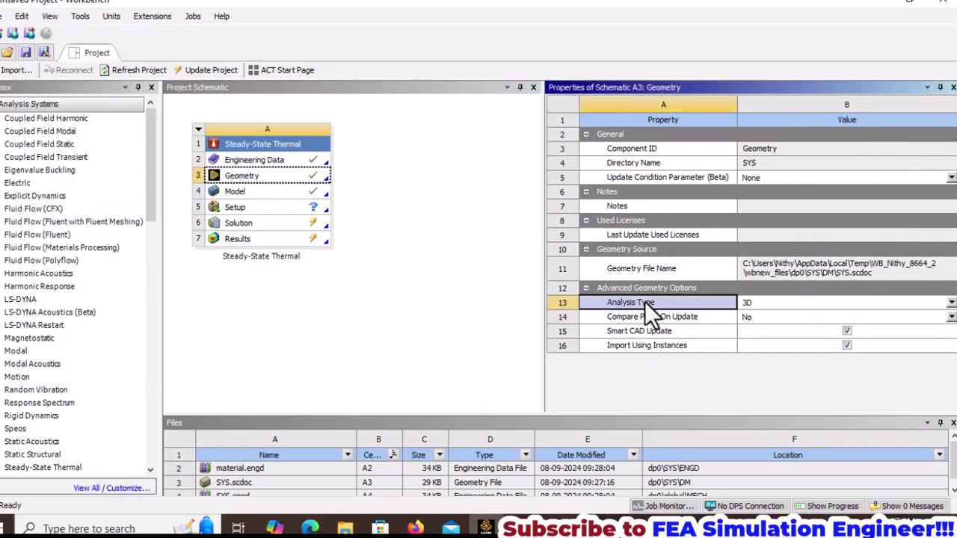
left_click(776, 302)
left_click(749, 324)
left_click(407, 255)
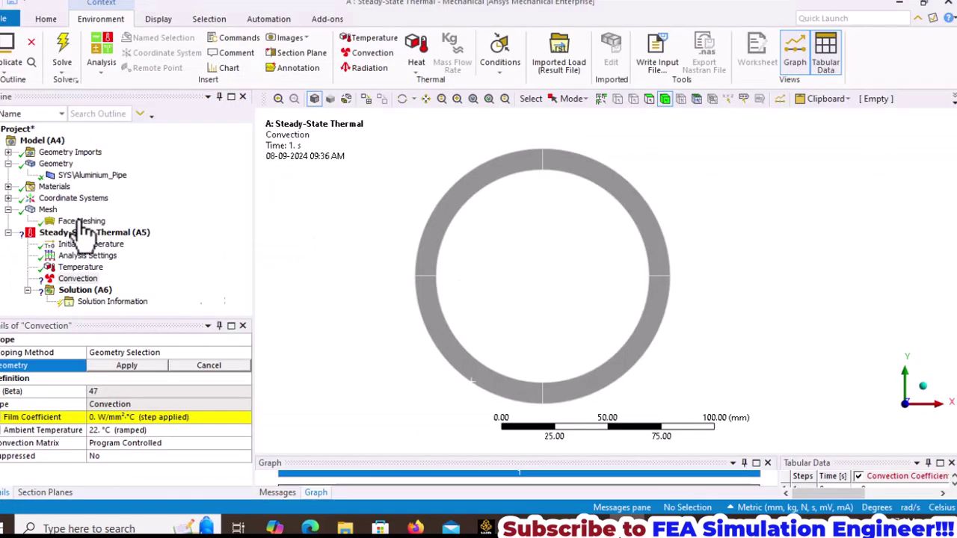
Step: Refresh all data so Mechanical picks up the 2D geometry
left_click(7, 22)
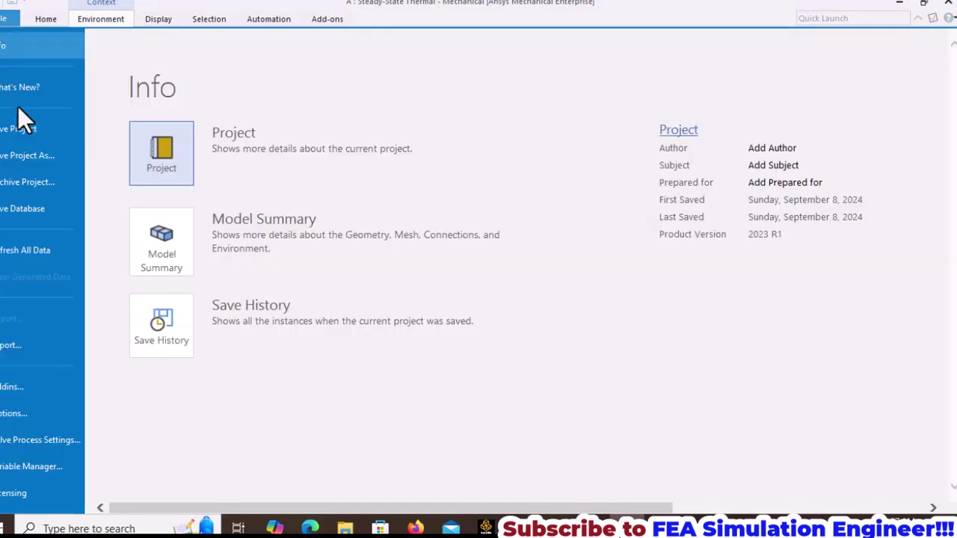
left_click(34, 249)
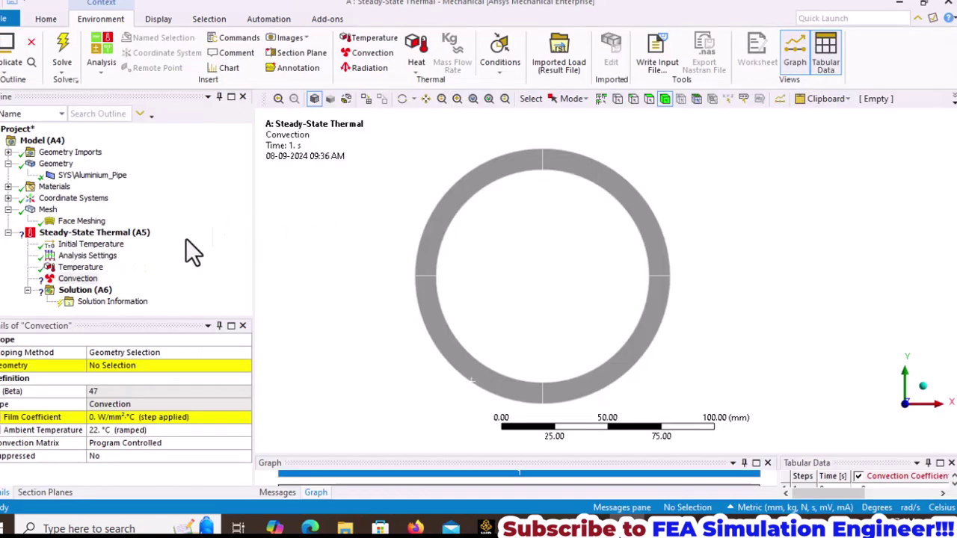
left_click(126, 365)
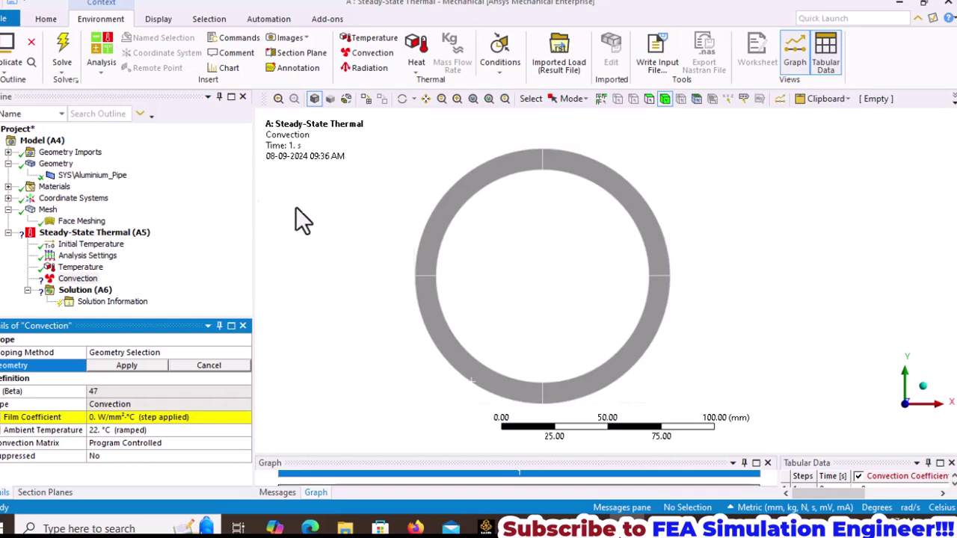
Step: Set the Aluminium_Pipe body's dimension to 2D with Plane Stress behaviour
left_click(86, 176)
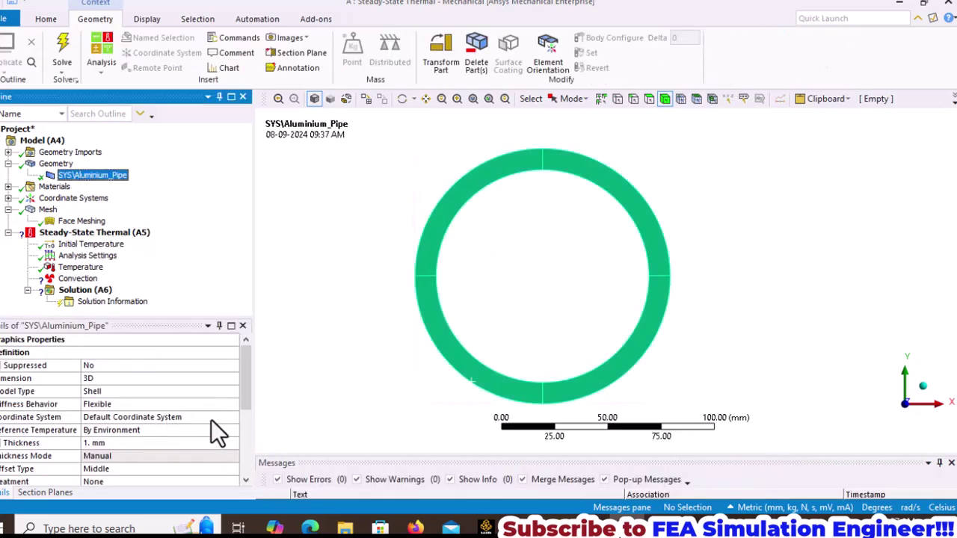
left_click(230, 380)
left_click(232, 379)
left_click(145, 388)
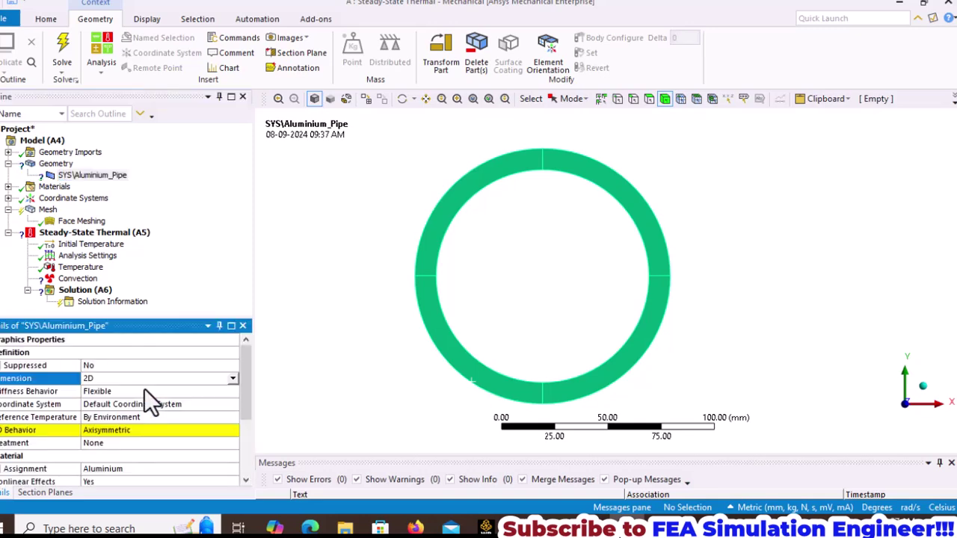
left_click(233, 430)
left_click(164, 446)
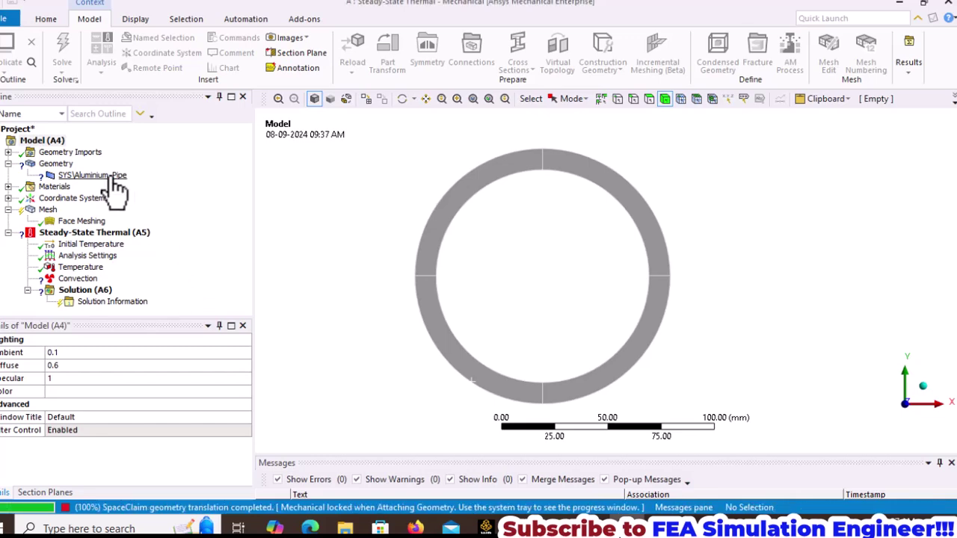
left_click(232, 417)
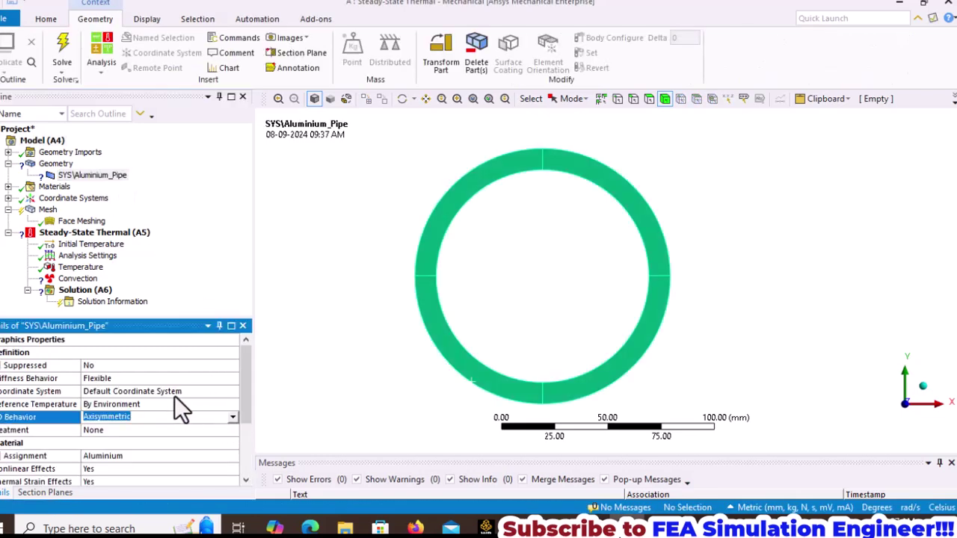
left_click(233, 417)
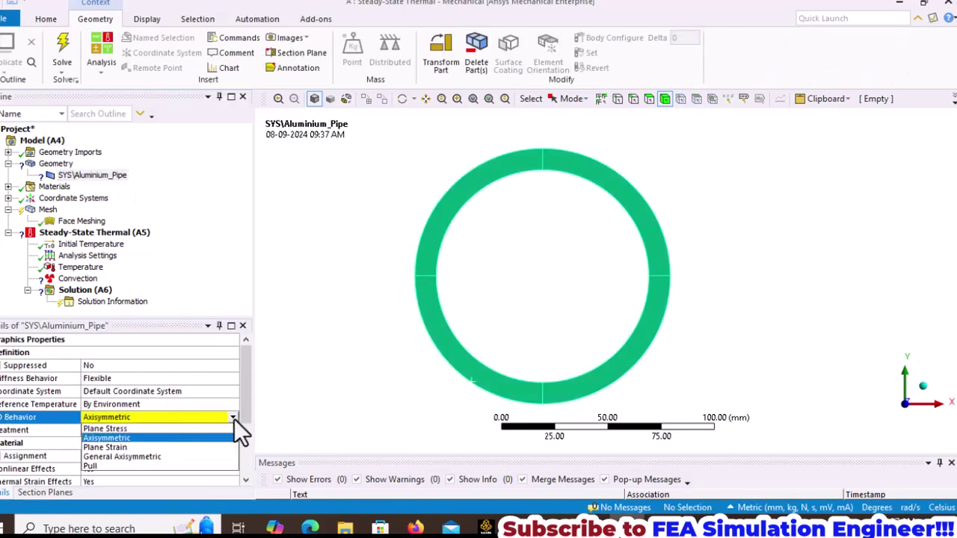
left_click(143, 429)
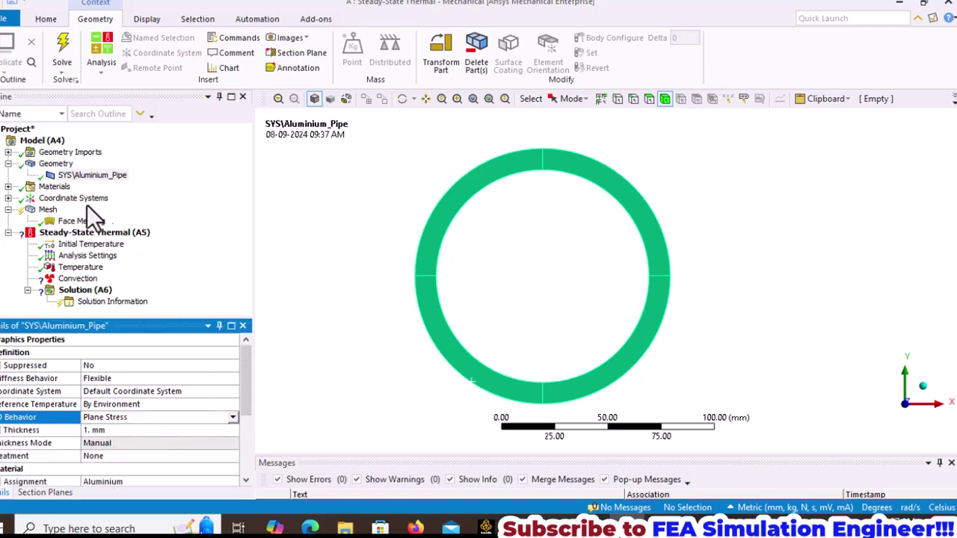
Step: Generate the mesh for the 2D pipe
left_click(47, 210)
right_click(47, 209)
left_click(122, 250)
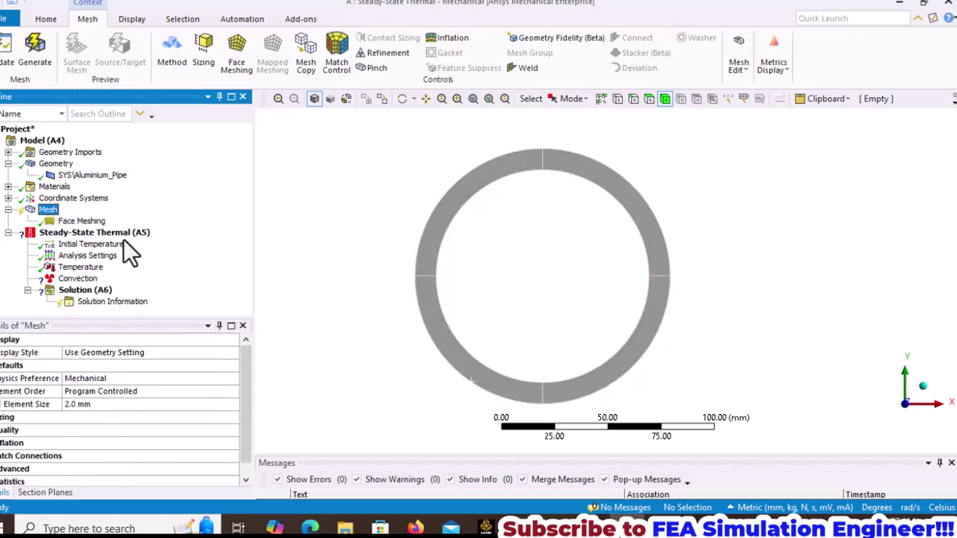
Step: Apply the convection load to the pipe's four outer-ring edges
left_click(79, 279)
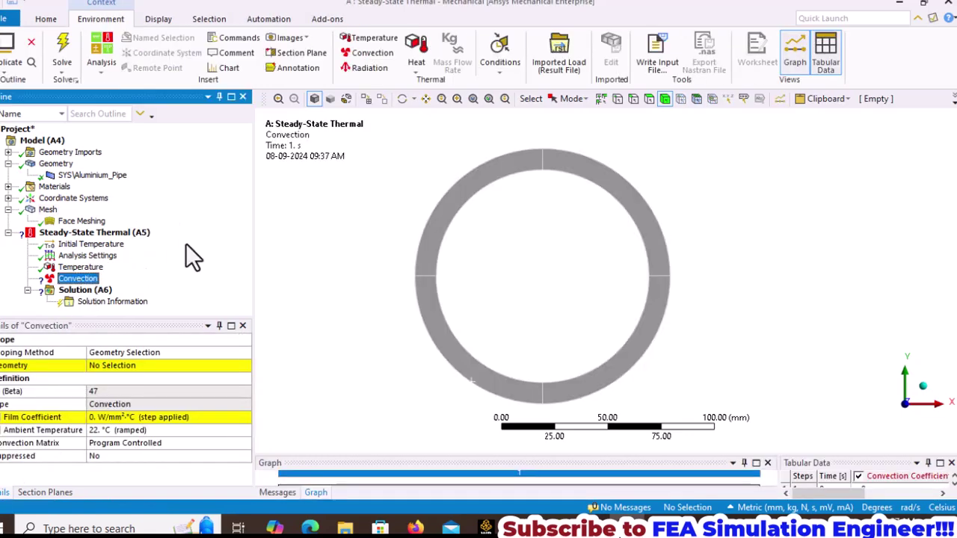
left_click(633, 99)
left_click(506, 154)
left_click(597, 163, "ctrl")
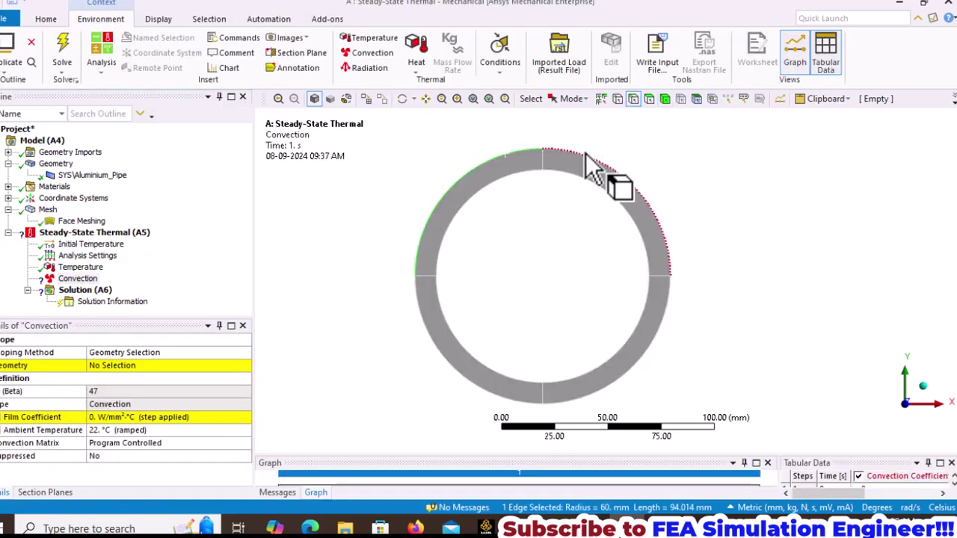
left_click(674, 311, "ctrl")
left_click(465, 380, "ctrl")
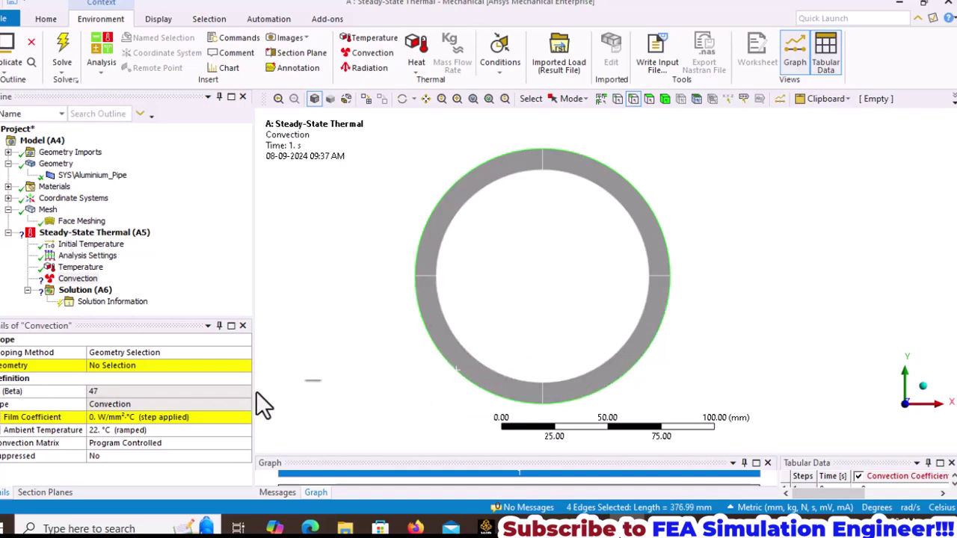
left_click(129, 367)
left_click(127, 365)
Step: Set the convection's ambient temperature to 30 °C, checking the textbook's given values
left_click(210, 420)
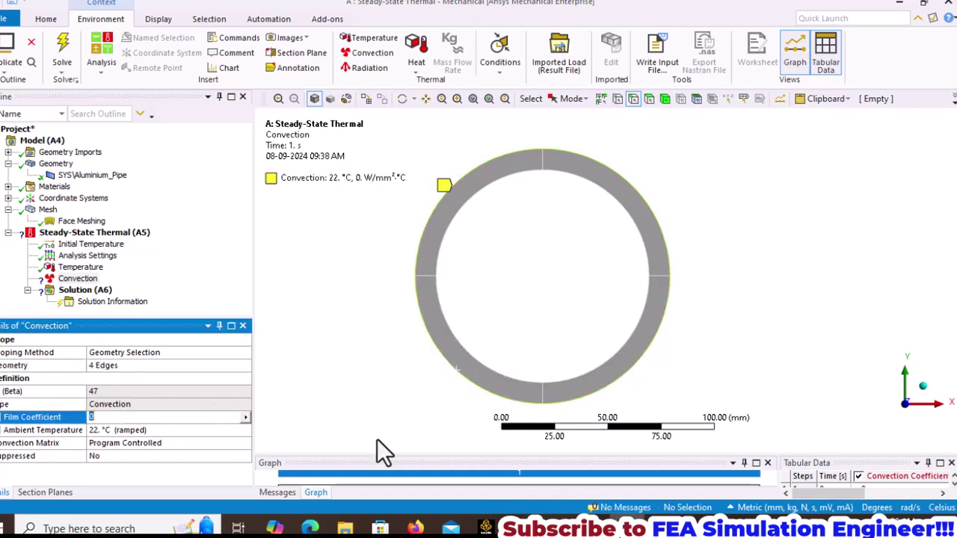
left_click(541, 516)
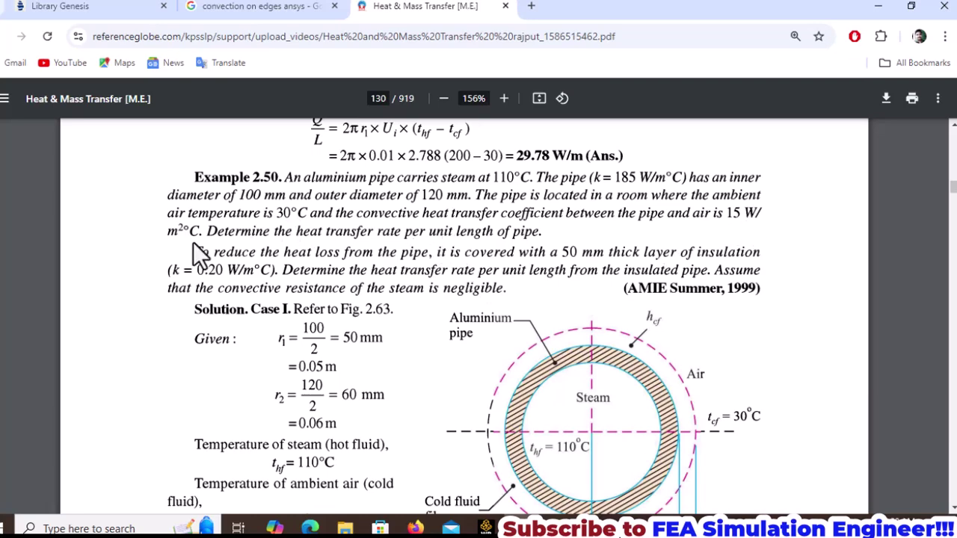
left_click(610, 517)
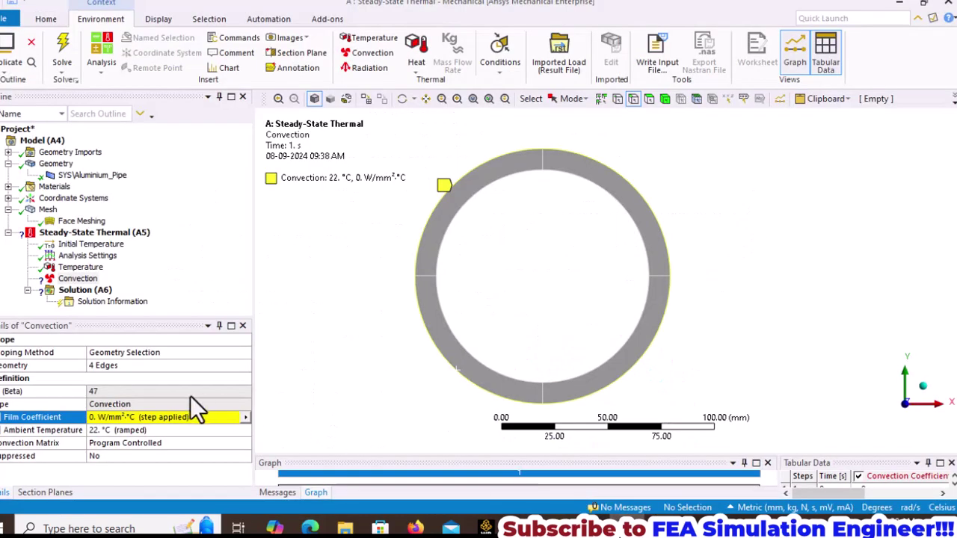
left_click(170, 430)
type("30")
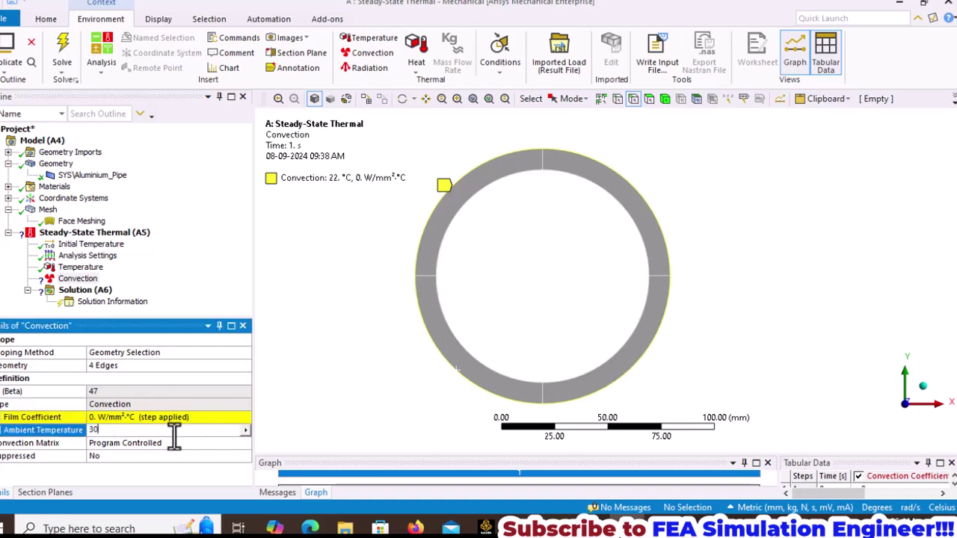
key("Return")
Step: Enter a 15 W/m²·°C film coefficient in metre units, then switch units back to millimetres
left_click(46, 18)
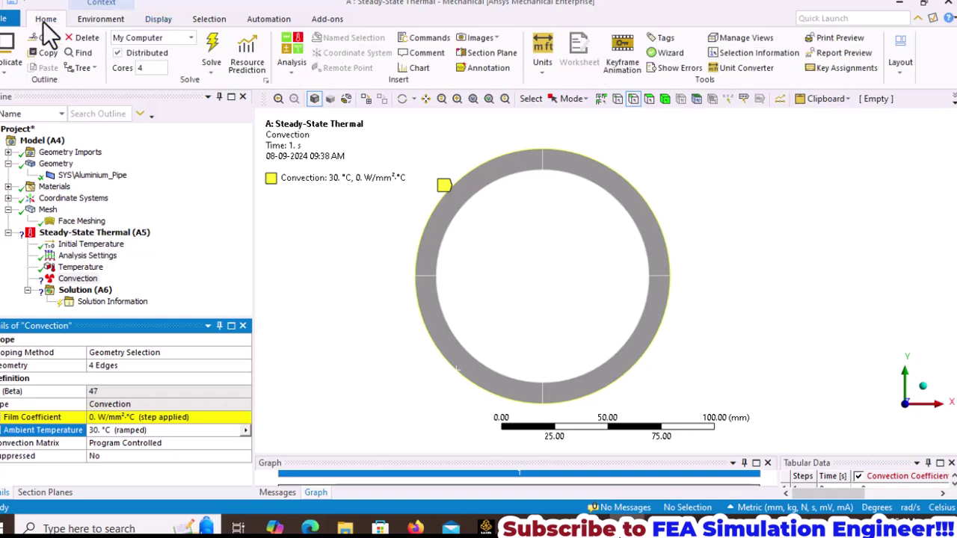
left_click(542, 60)
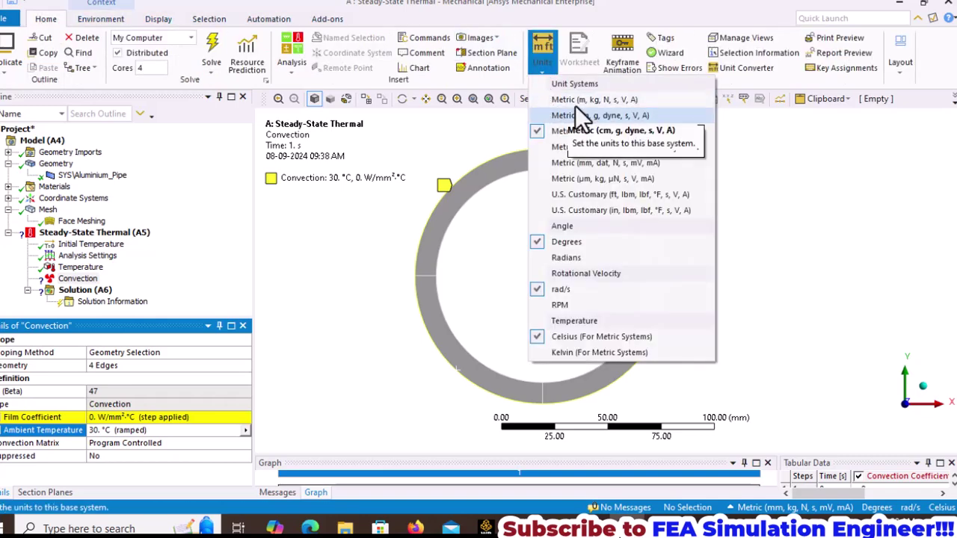
left_click(575, 102)
left_click(167, 419)
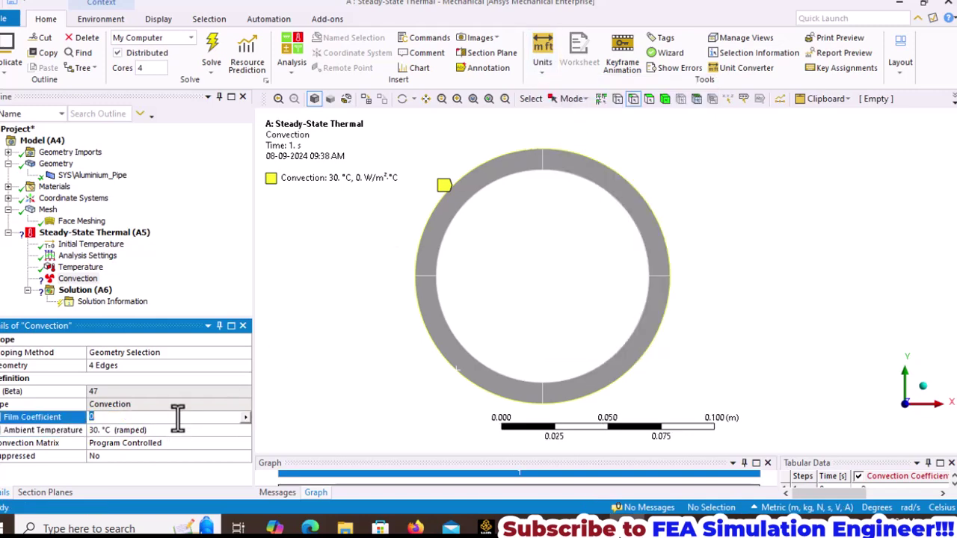
type("15")
key("Return")
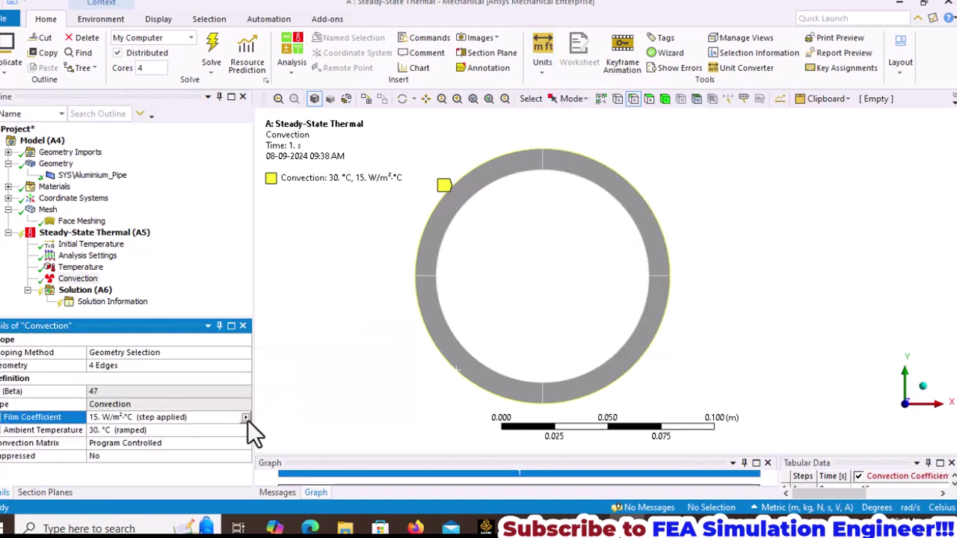
left_click(246, 418)
left_click(171, 419)
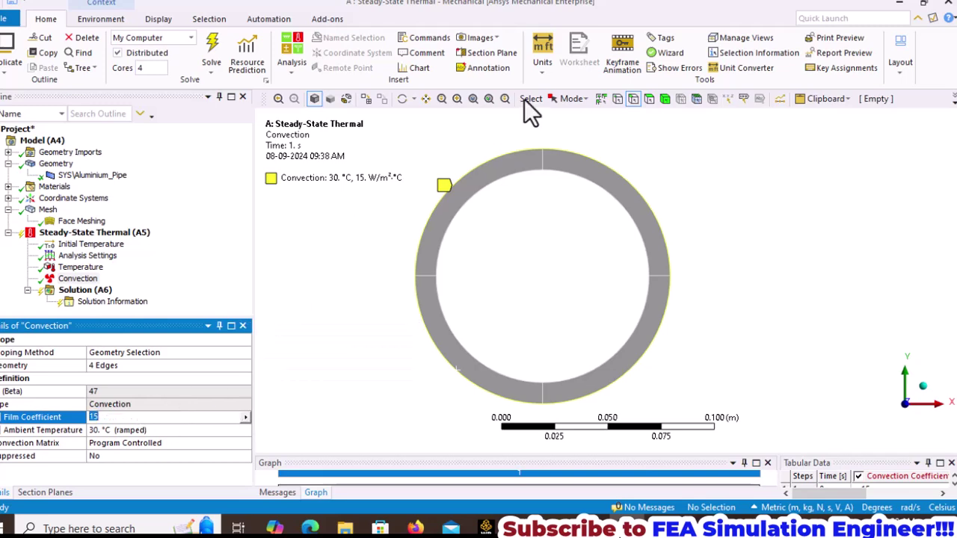
left_click(544, 71)
left_click(568, 131)
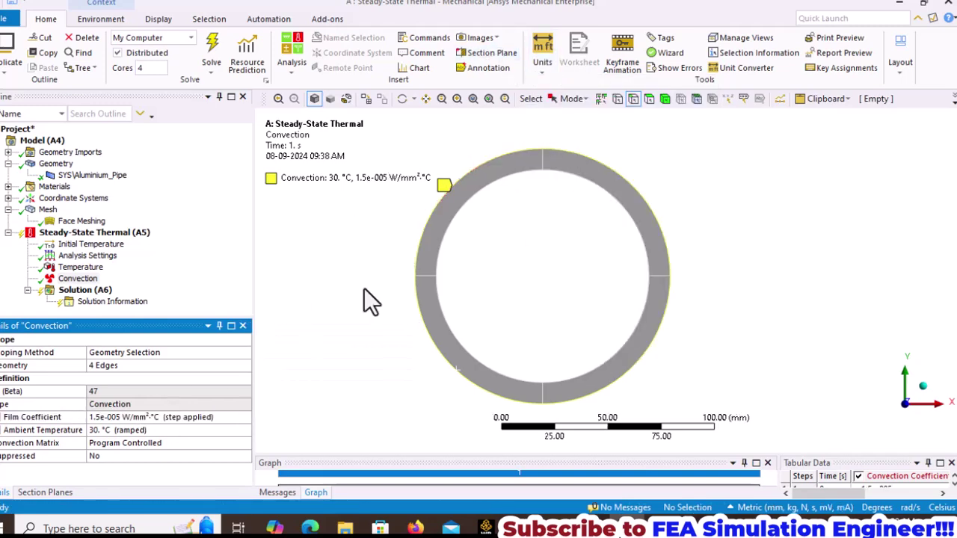
Step: Insert Temperature and Total Heat Flux results into the solution
left_click(68, 233)
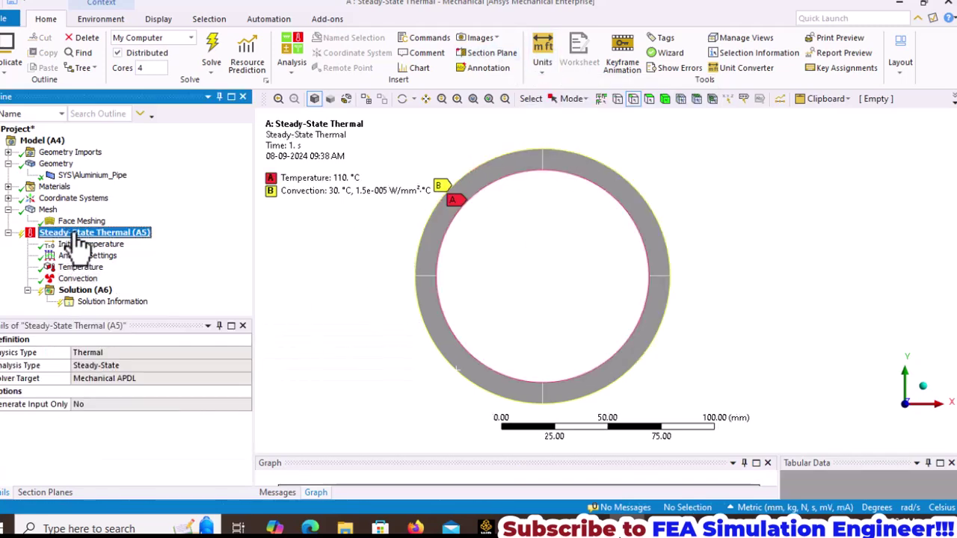
right_click(78, 291)
mouse_move(125, 298)
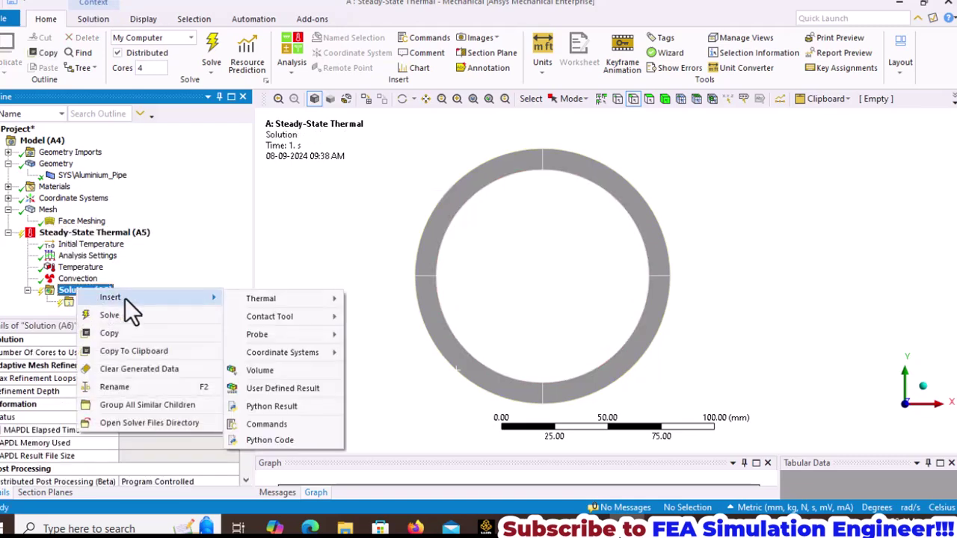
mouse_move(236, 300)
left_click(363, 301)
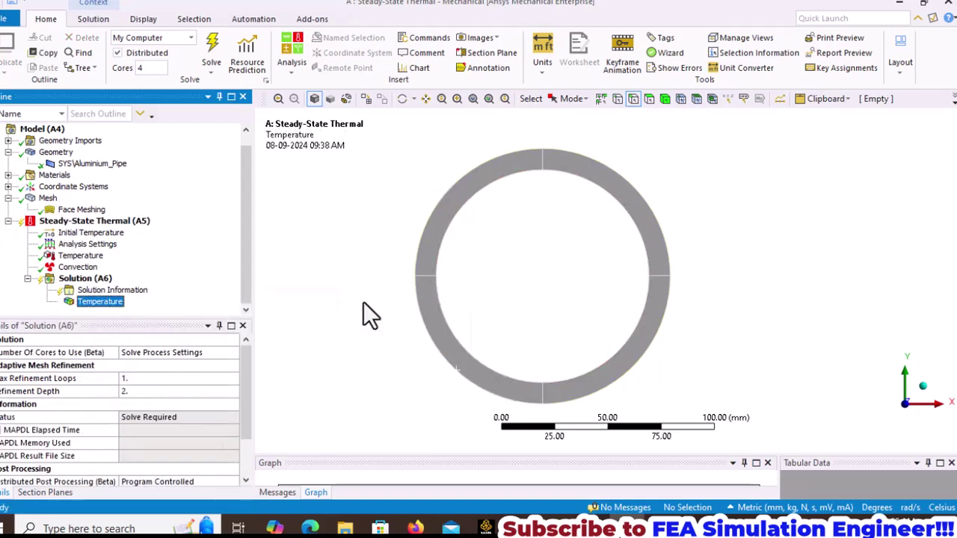
right_click(98, 284)
mouse_move(148, 291)
mouse_move(270, 298)
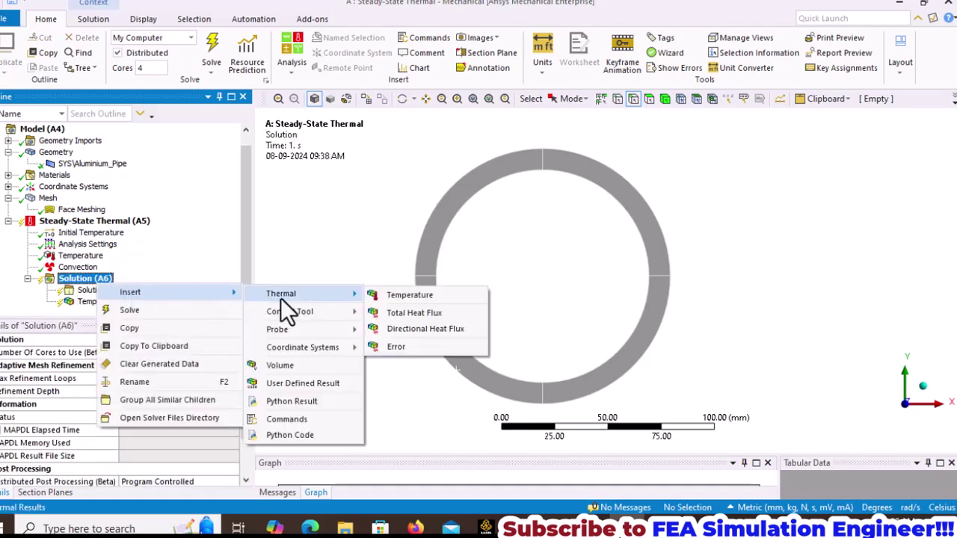
left_click(411, 313)
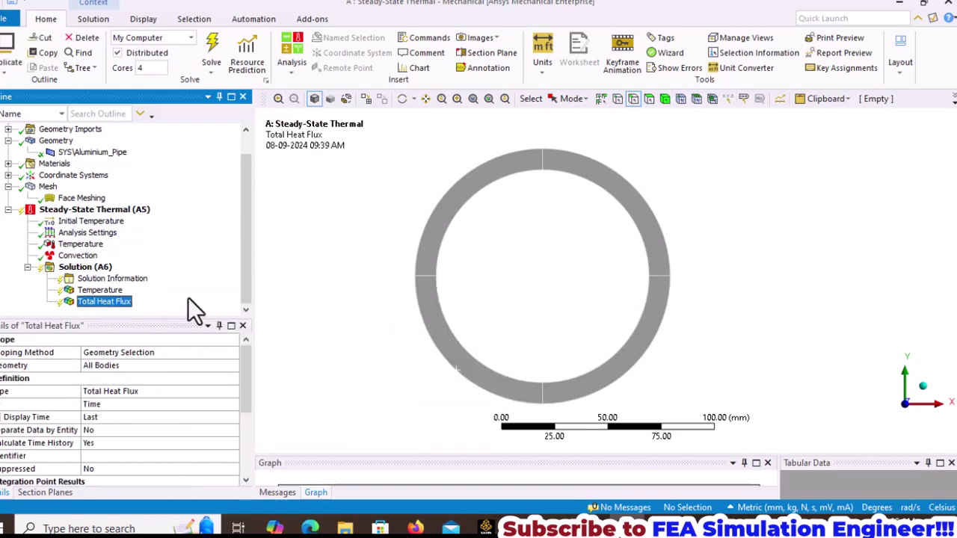
Step: Insert a Directional Heat Flux result into the solution
right_click(90, 268)
mouse_move(150, 277)
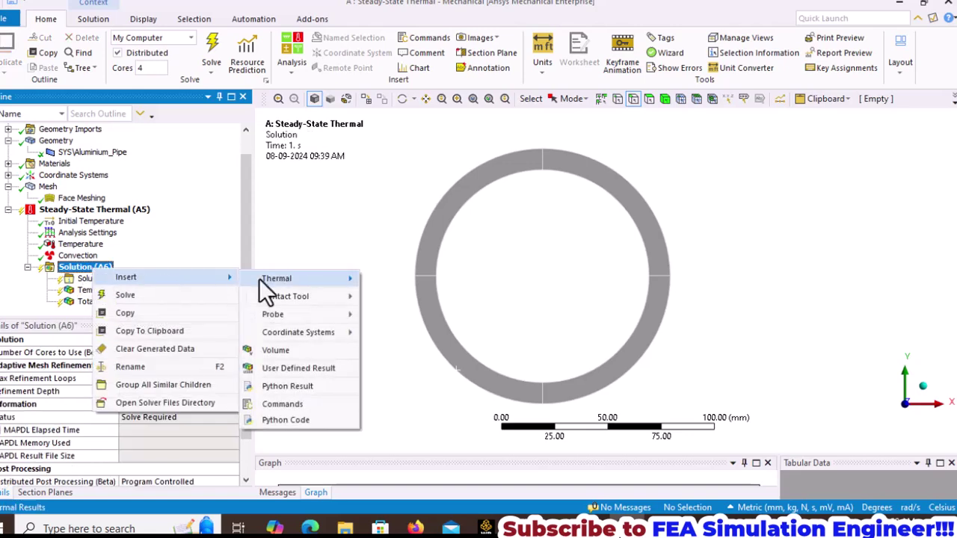
mouse_move(286, 278)
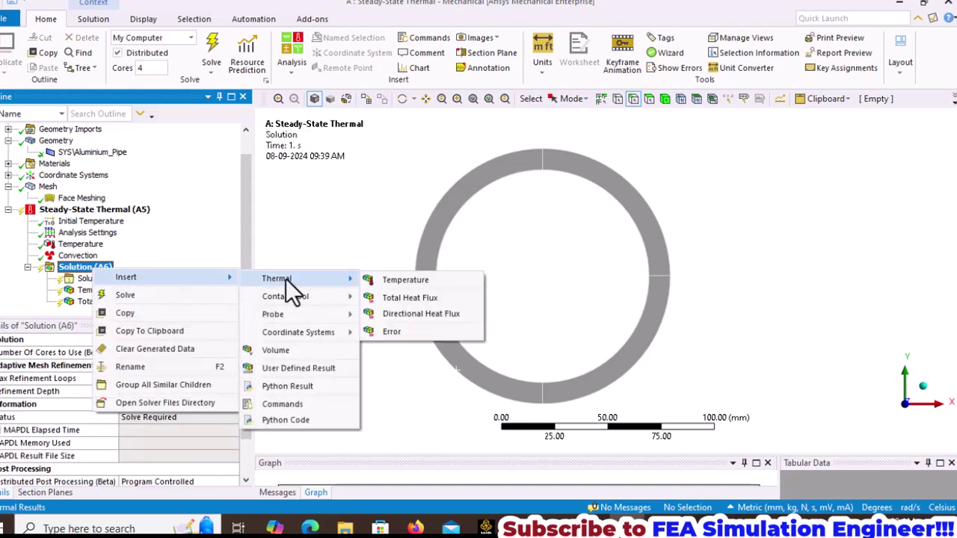
left_click(396, 313)
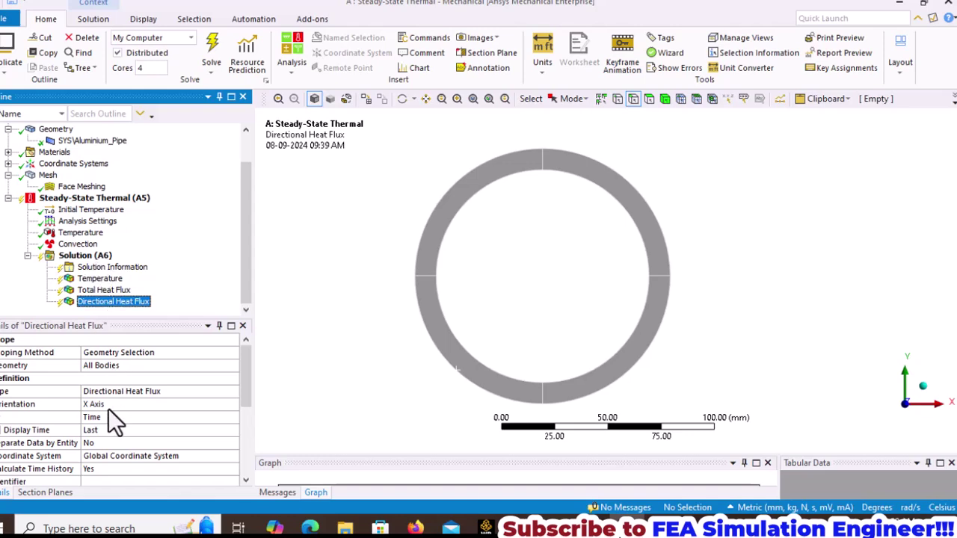
right_click(88, 255)
key("Escape")
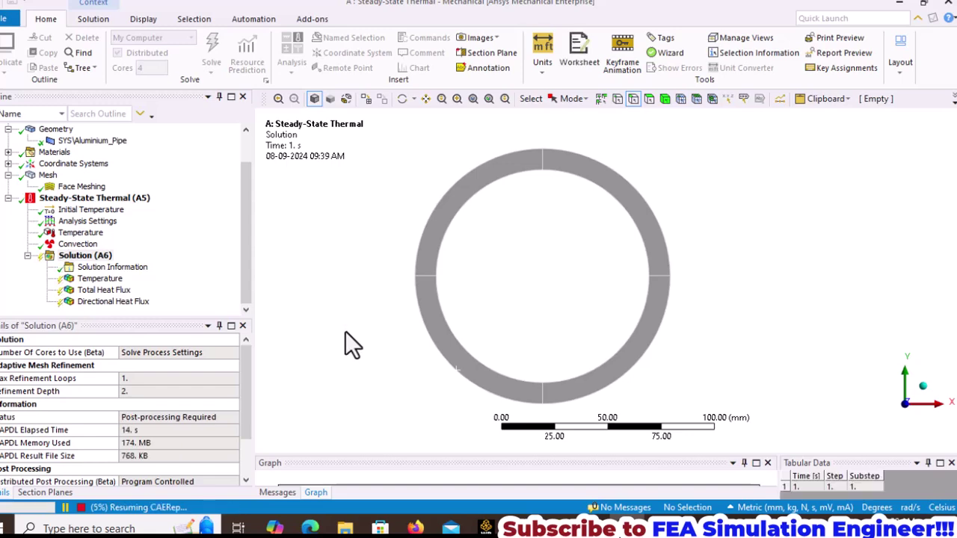
Step: Review the temperature and Total Heat Flux contours against the textbook PDF
left_click(97, 279)
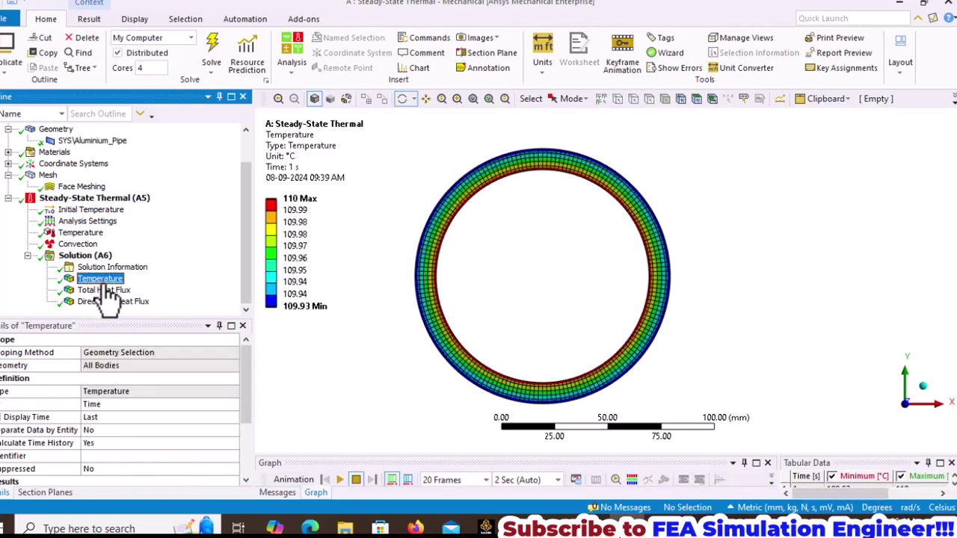
key("alt+Tab")
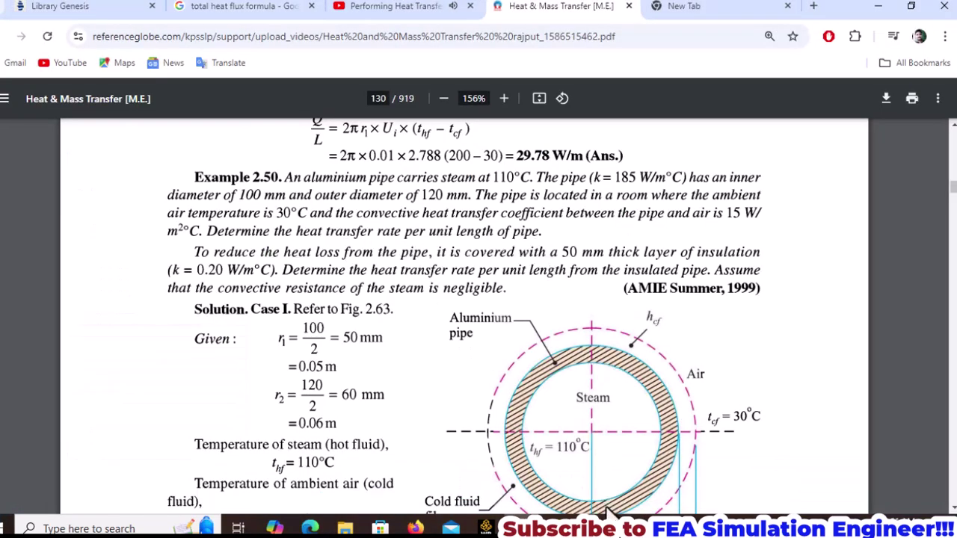
key("alt+Tab")
left_click(104, 290)
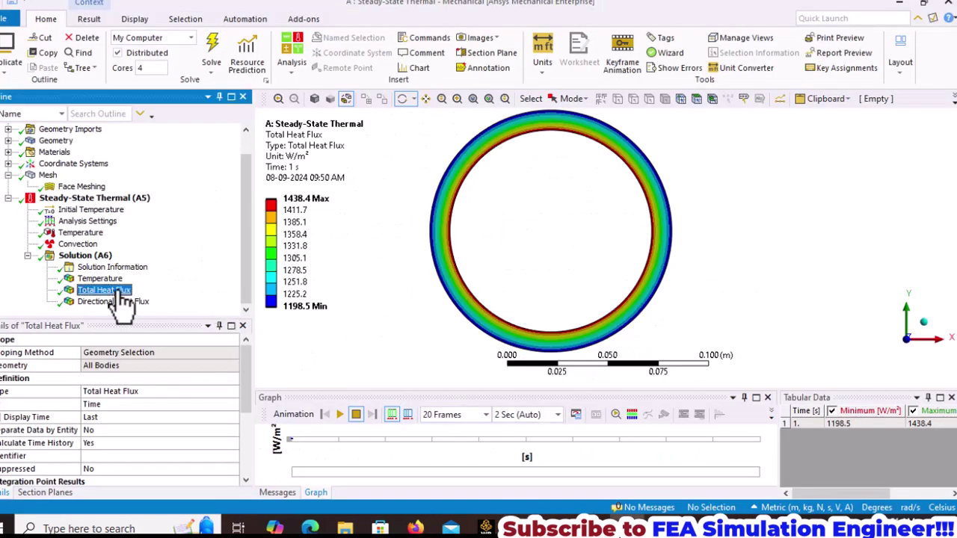
scroll(65, 187, "up", 1)
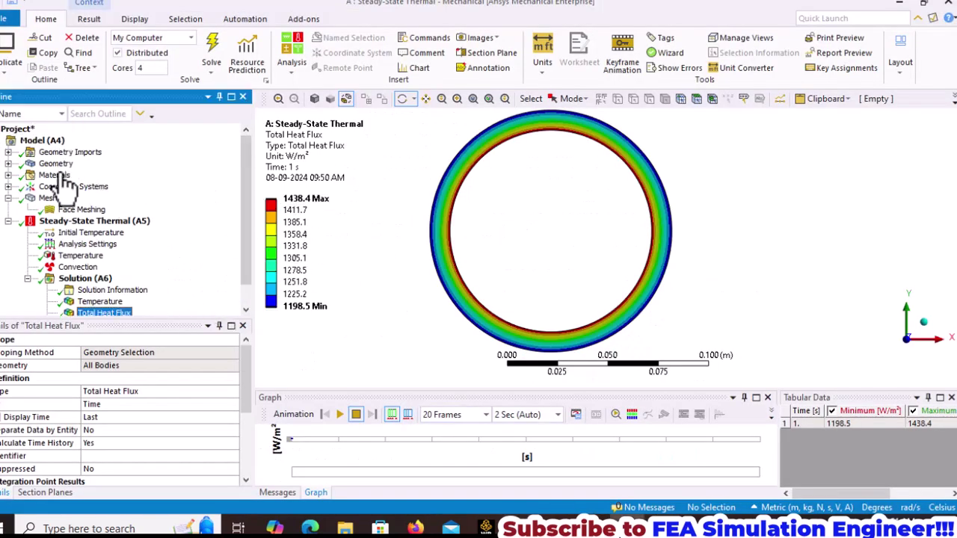
Step: Copy the pipe's 3.4558e-003 m² surface area value from the Geometry details
left_click(9, 163)
left_click(56, 163)
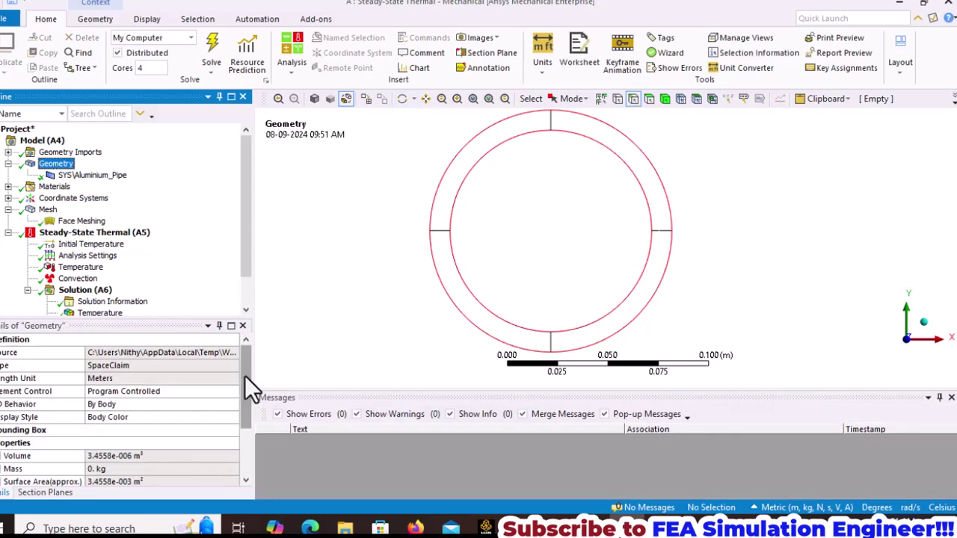
left_click_drag(244, 385, 240, 414)
left_click(149, 419)
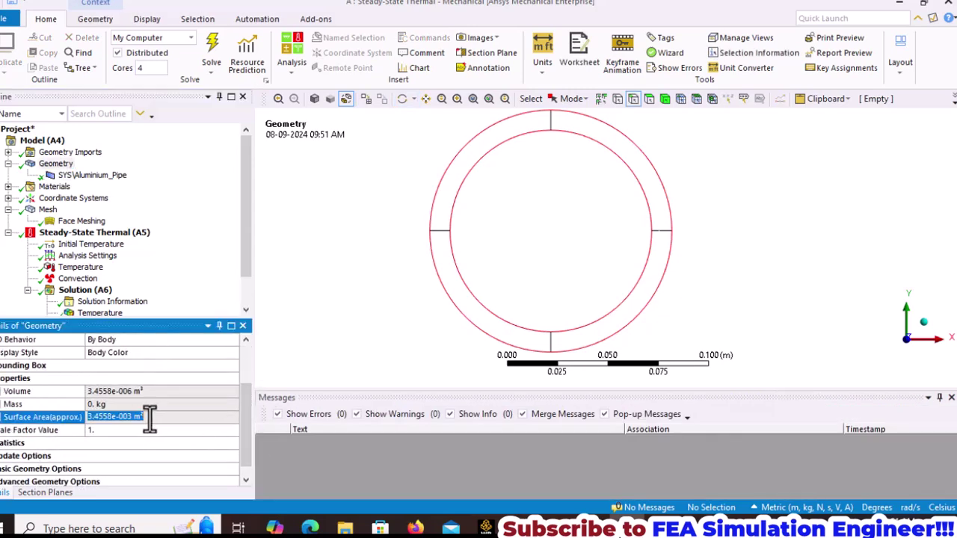
left_click_drag(132, 417, 84, 419)
right_click(107, 417)
left_click(152, 306)
Step: Display the Total Heat Flux result again
left_click(241, 259)
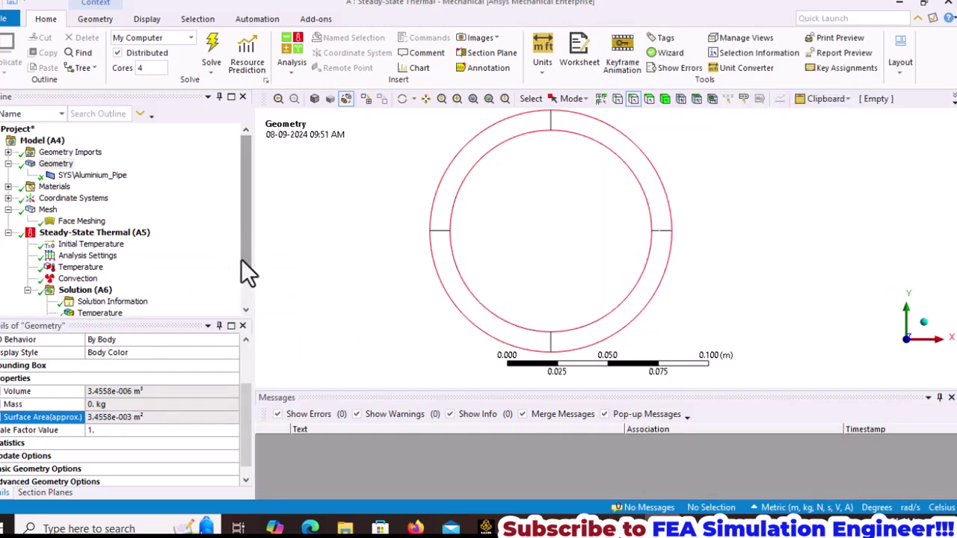
scroll(240, 259, "down", 1)
left_click(104, 290)
Step: Multiply the pasted 0.0034558 area by 1438.4 in Calculator, giving 4.97082272
key("alt+Tab")
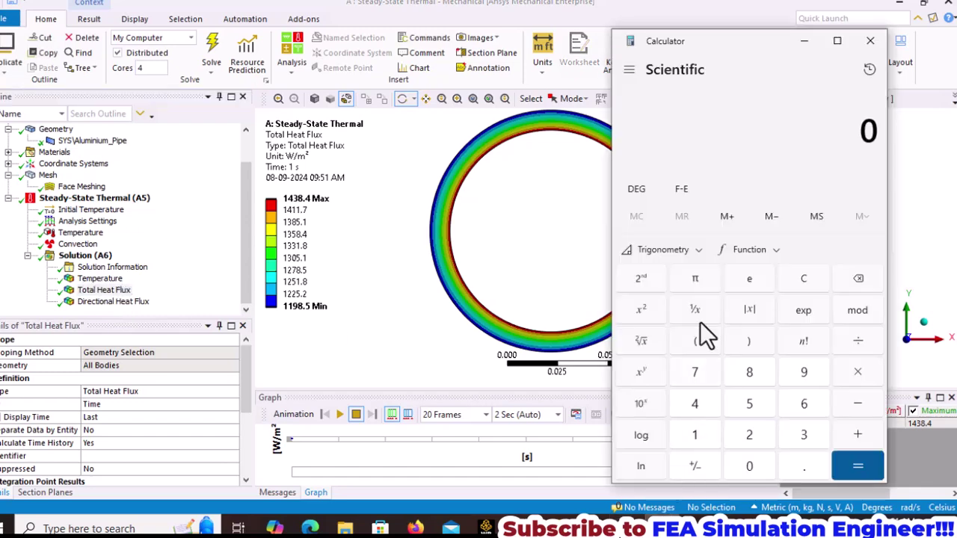
key("ctrl+v")
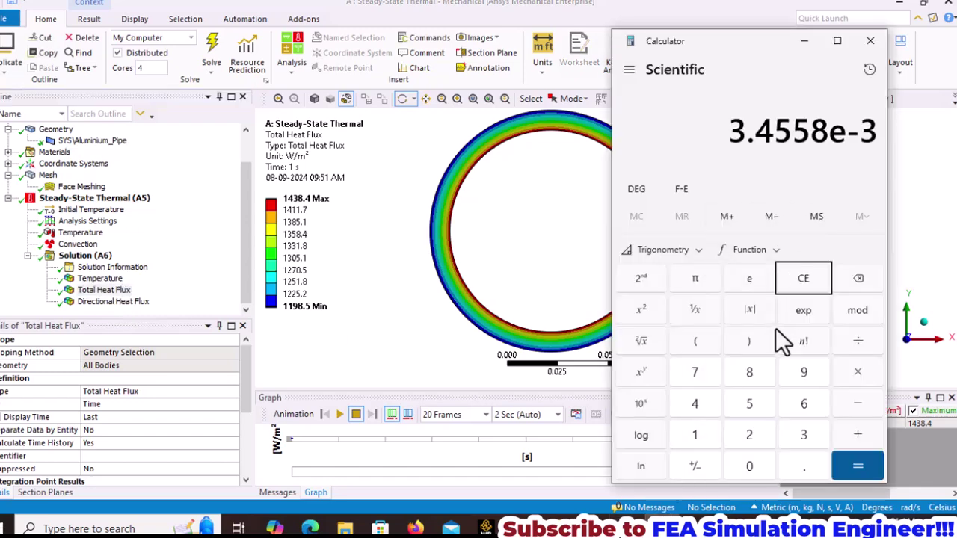
left_click(859, 373)
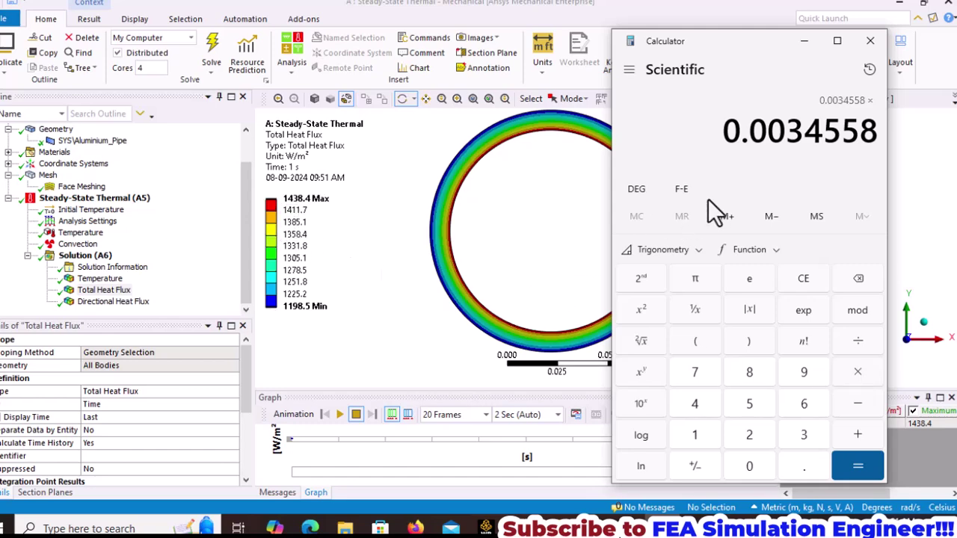
type("1438.4")
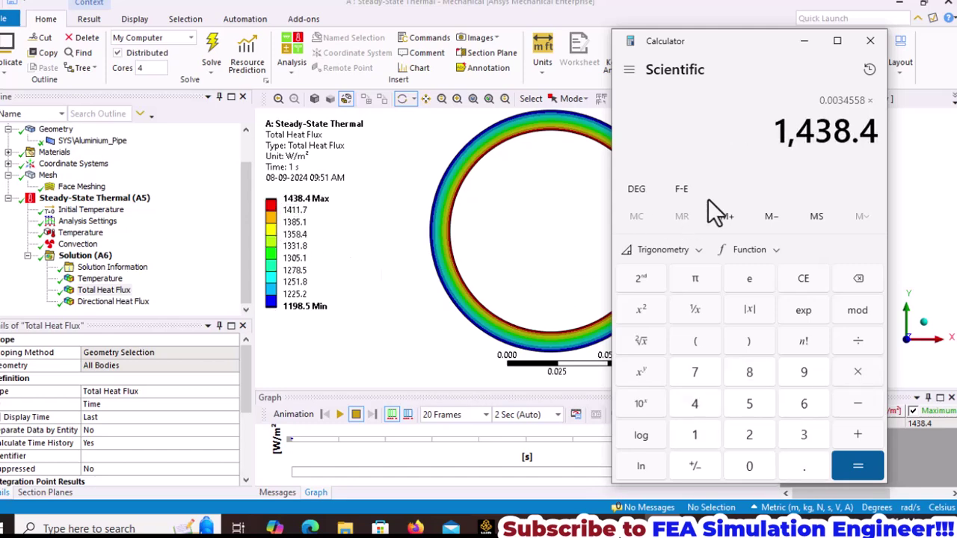
key("Return")
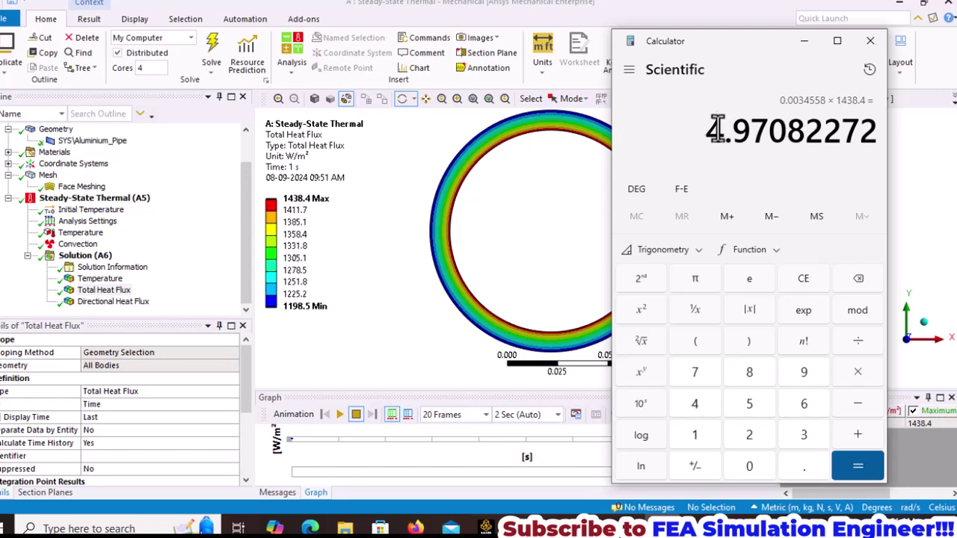
Step: Return to Mechanical and select the pipe's Geometry branch
left_click(603, 12)
scroll(134, 217, "up", 1)
left_click(56, 163)
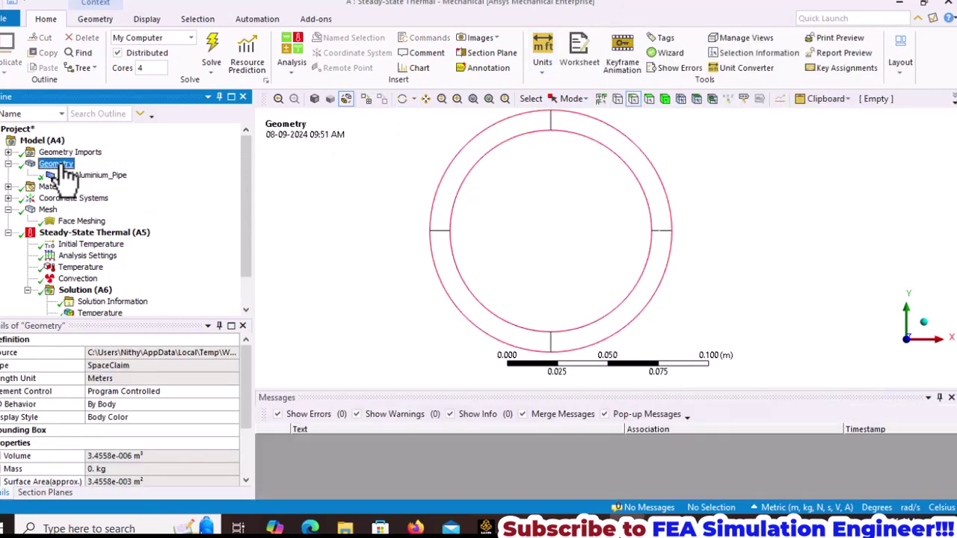
Step: Shade and zoom the model, then select the radial wall edge to read its 0.01 m length
left_click(315, 98)
scroll(753, 232, "up", 5)
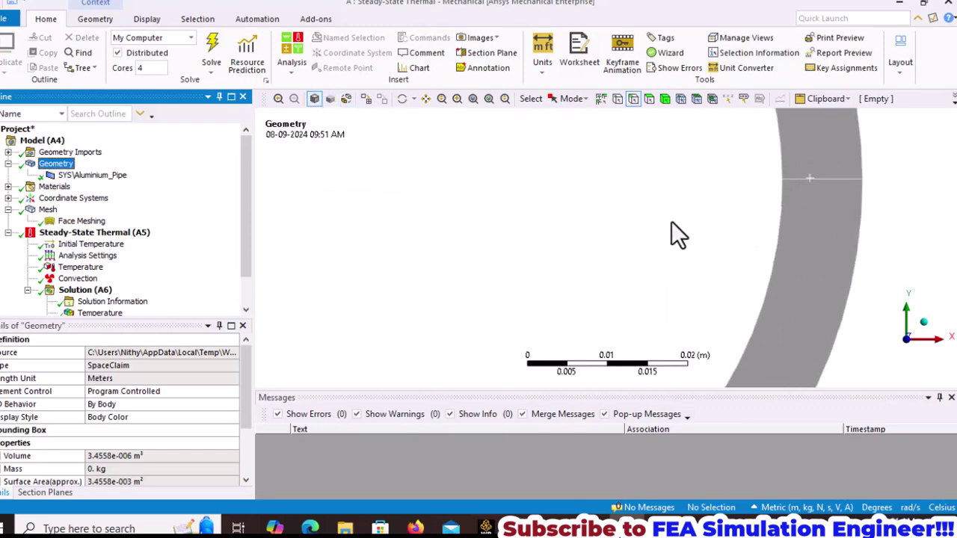
middle_click_drag(671, 222, 489, 295, "ctrl")
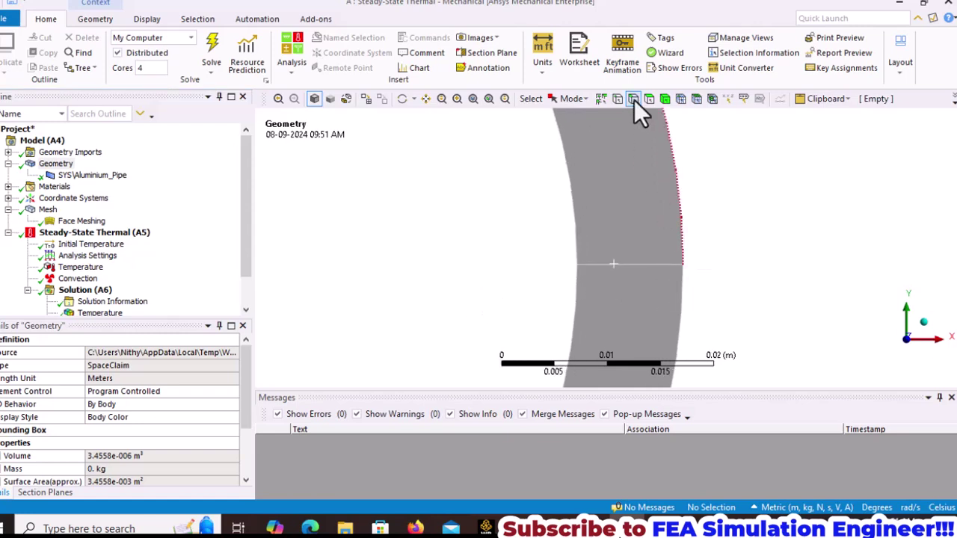
left_click(646, 265)
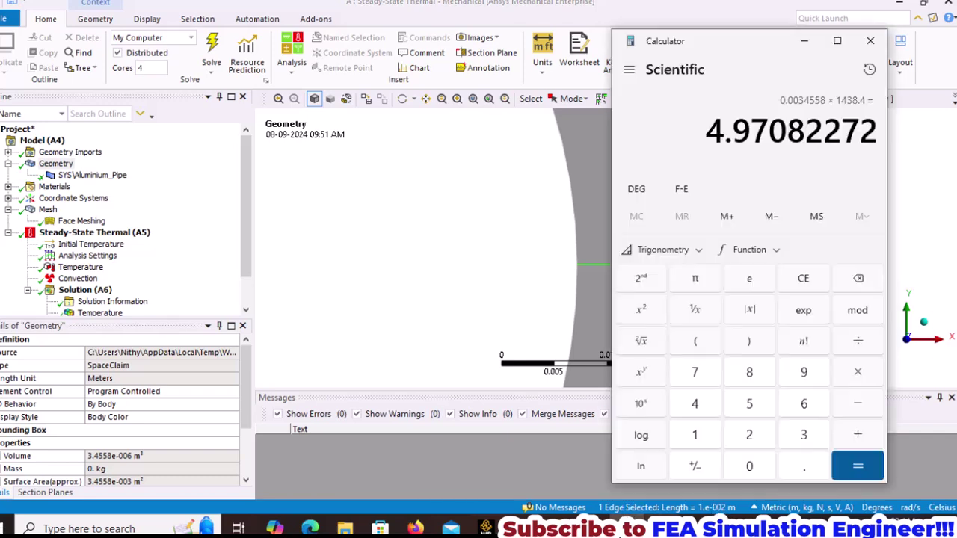
Step: Divide 4.97082272 by 0.01 in Calculator to get 497.082272, then bring up the textbook
left_click(662, 527)
left_click(858, 341)
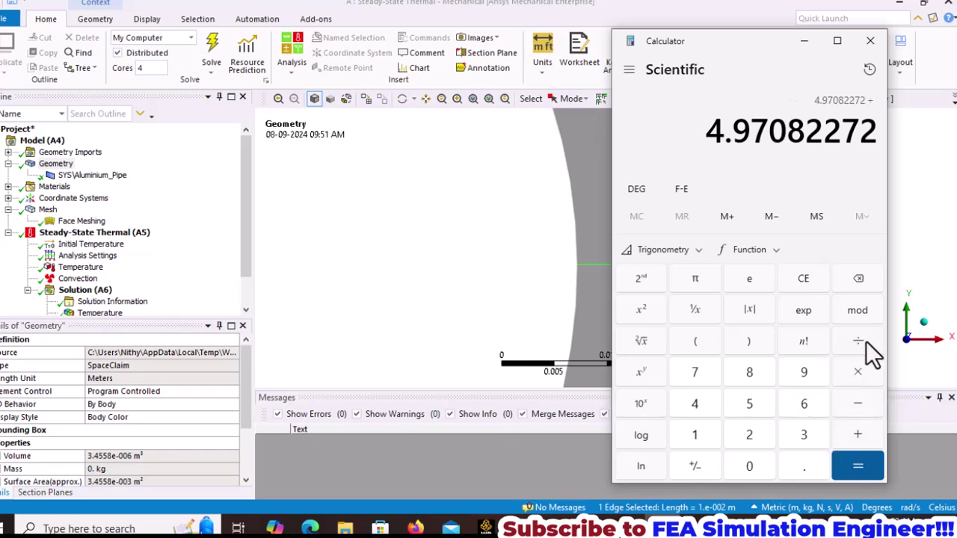
left_click(794, 468)
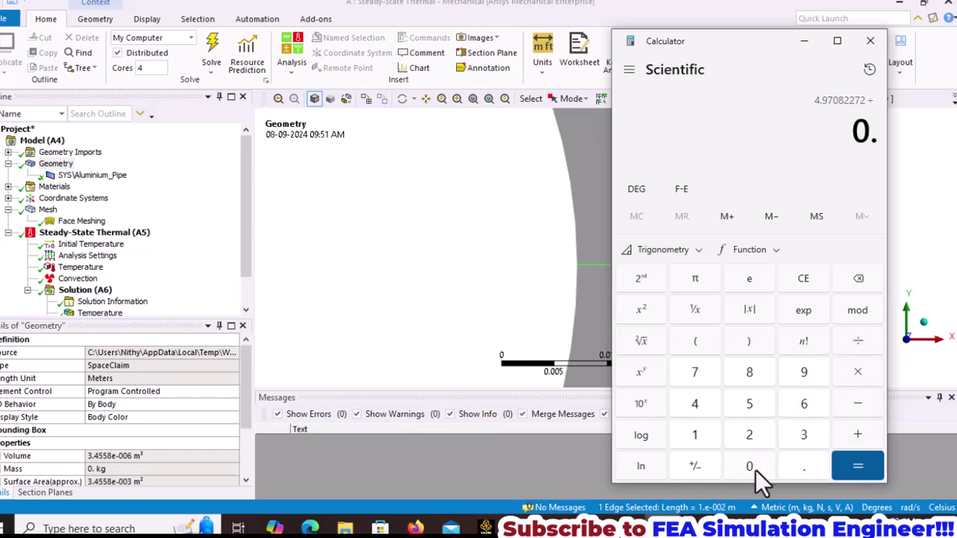
left_click(754, 468)
left_click(710, 437)
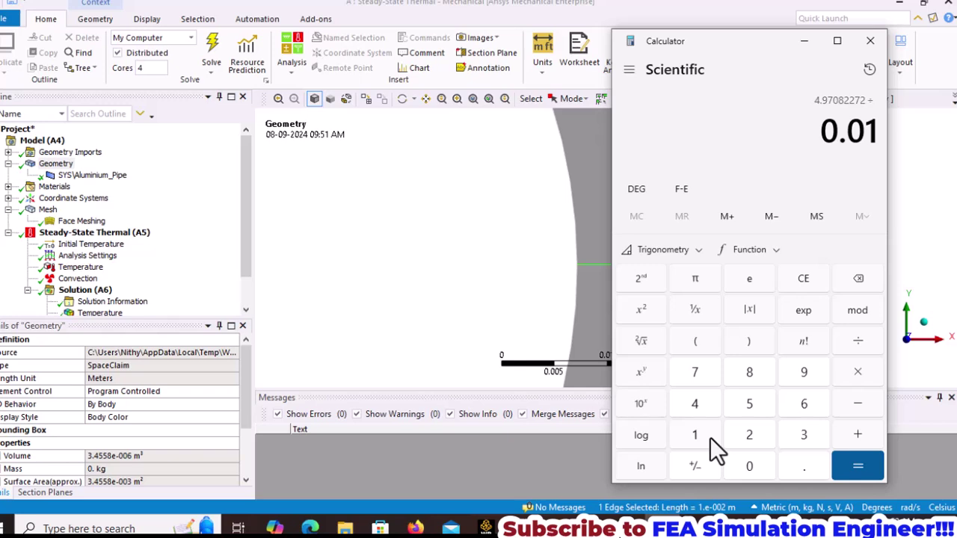
left_click(860, 471)
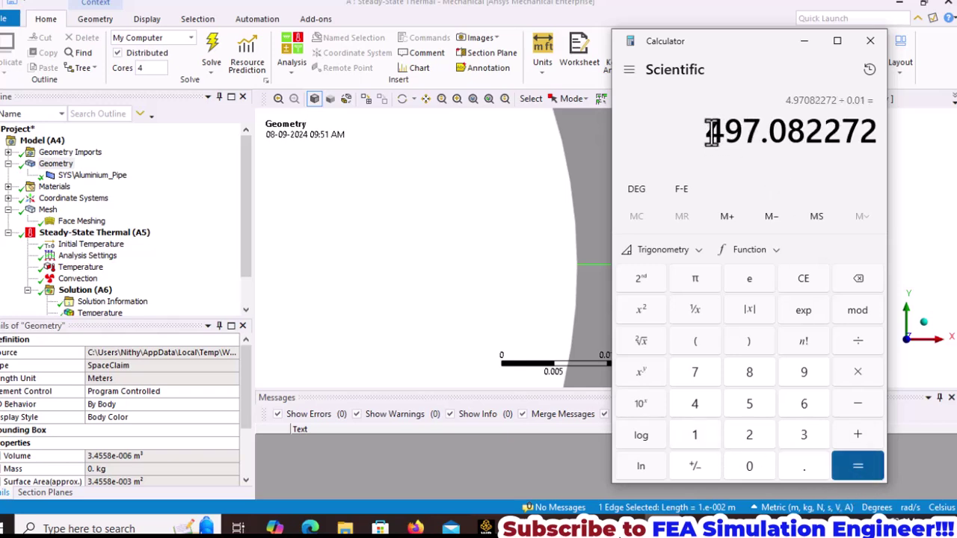
left_click_drag(712, 133, 806, 134)
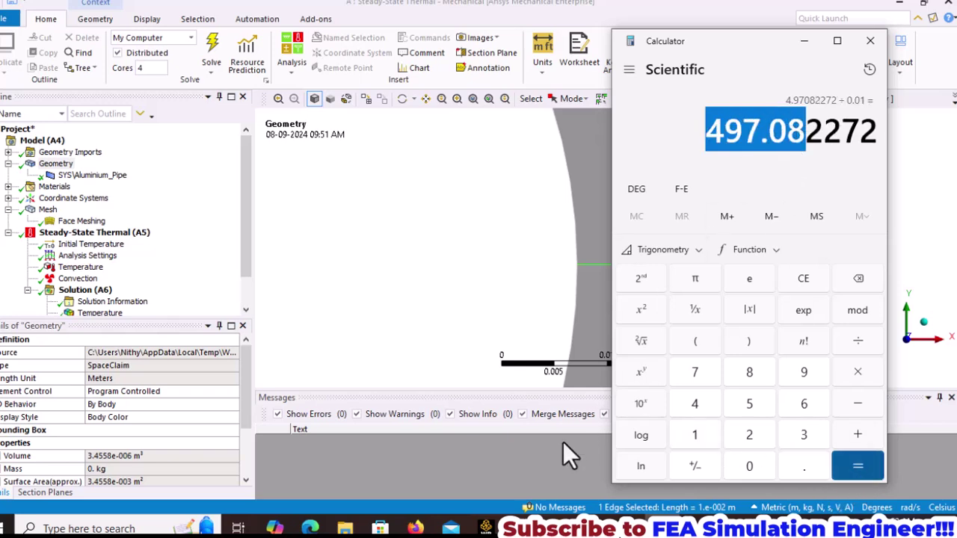
key("alt+Tab")
scroll(529, 339, "up", 1)
Step: Scroll the textbook PDF to Example 2.50 with its 50 mm insulation layer
scroll(529, 339, "down", 4)
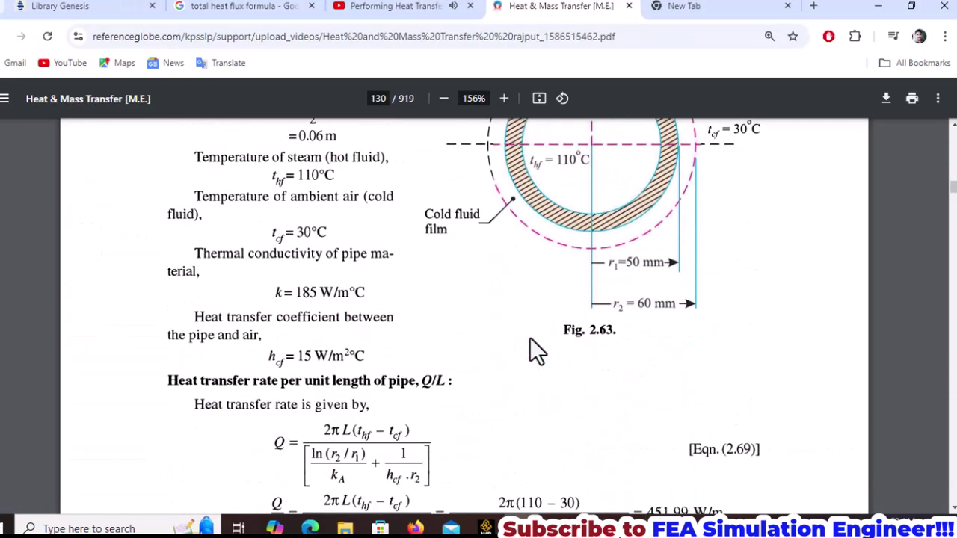
scroll(523, 357, "down", 2)
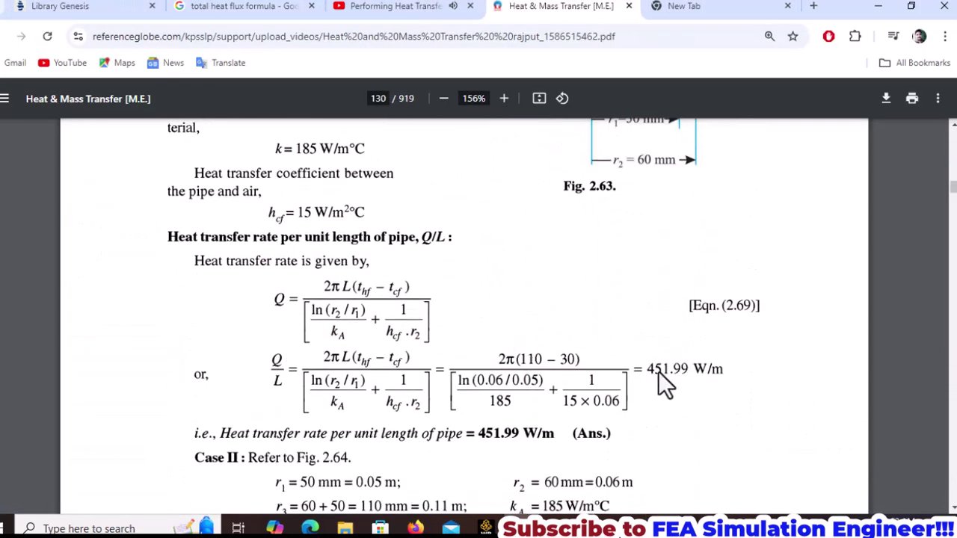
scroll(449, 378, "down", 1)
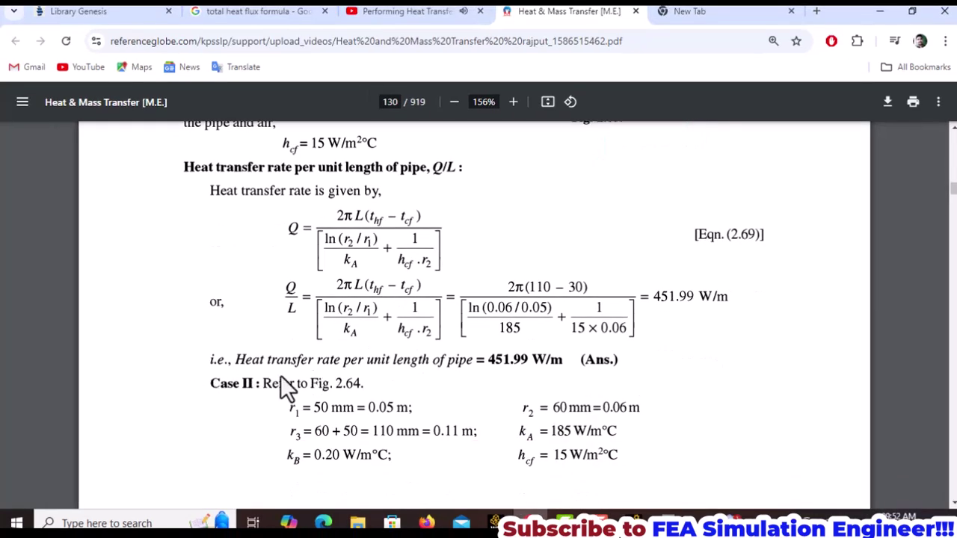
scroll(295, 378, "up", 8)
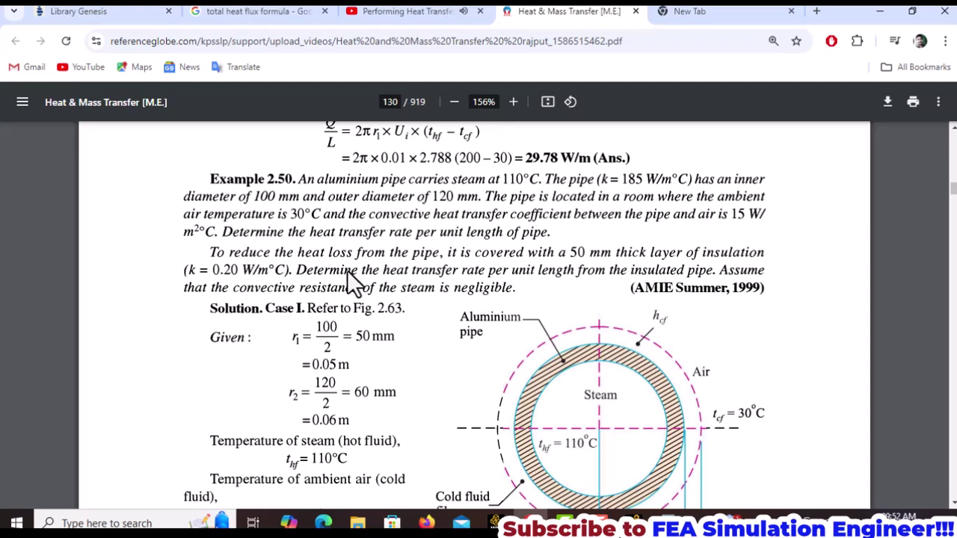
Step: Clear the edge selection in Mechanical and save the project
left_click(632, 520)
left_click(524, 306)
scroll(626, 292, "down", 6)
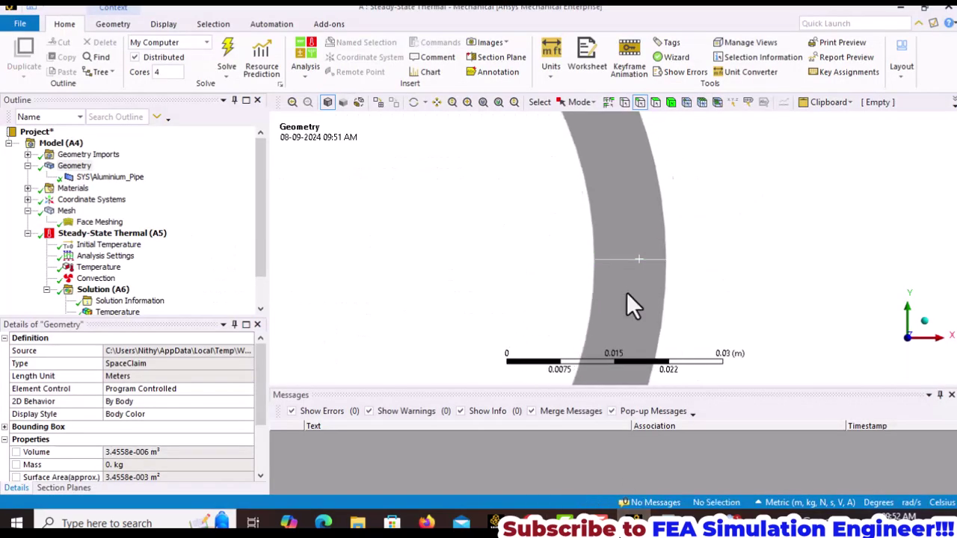
key("ctrl+s")
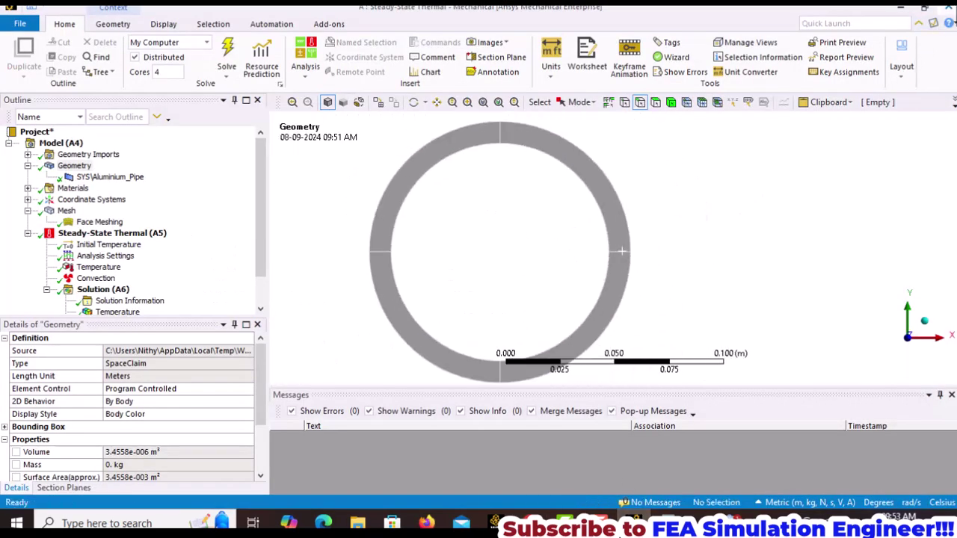
key("alt+Tab")
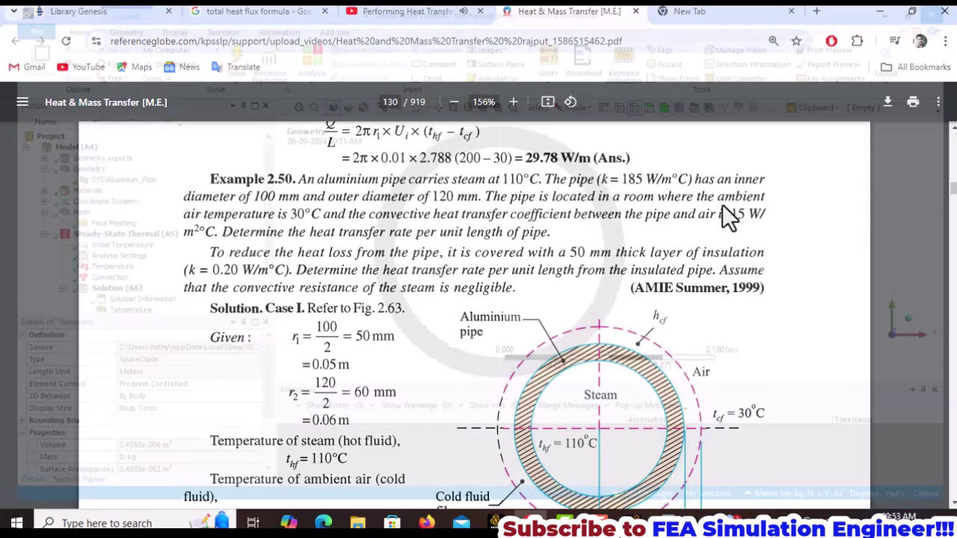
Step: Duplicate the steady-state thermal system and name the copy 'With insulation'
left_click(493, 521)
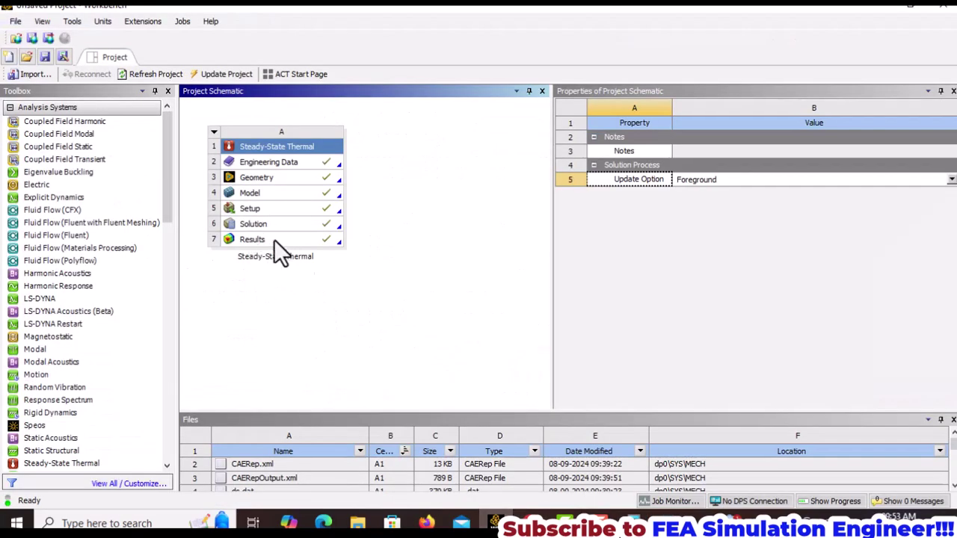
left_click_drag(554, 229, 670, 228)
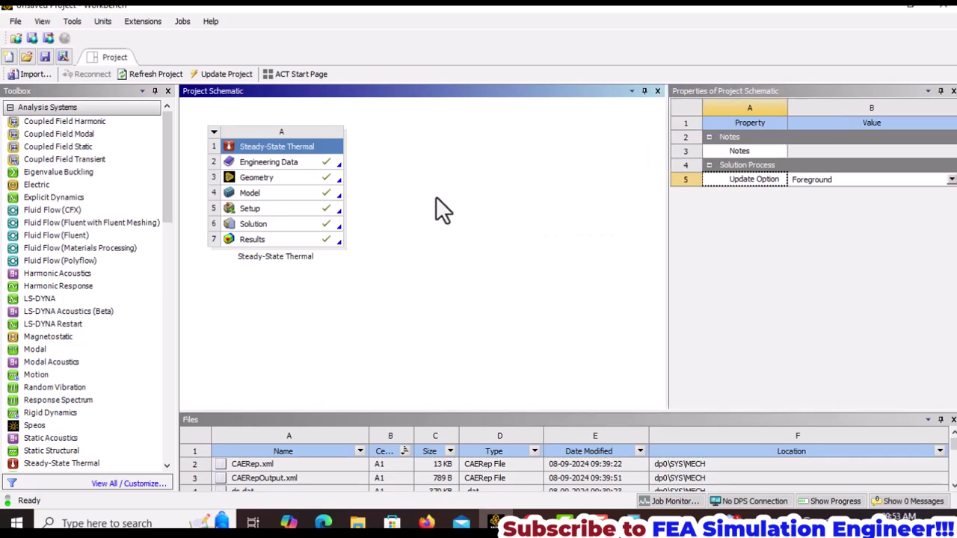
left_click(214, 132)
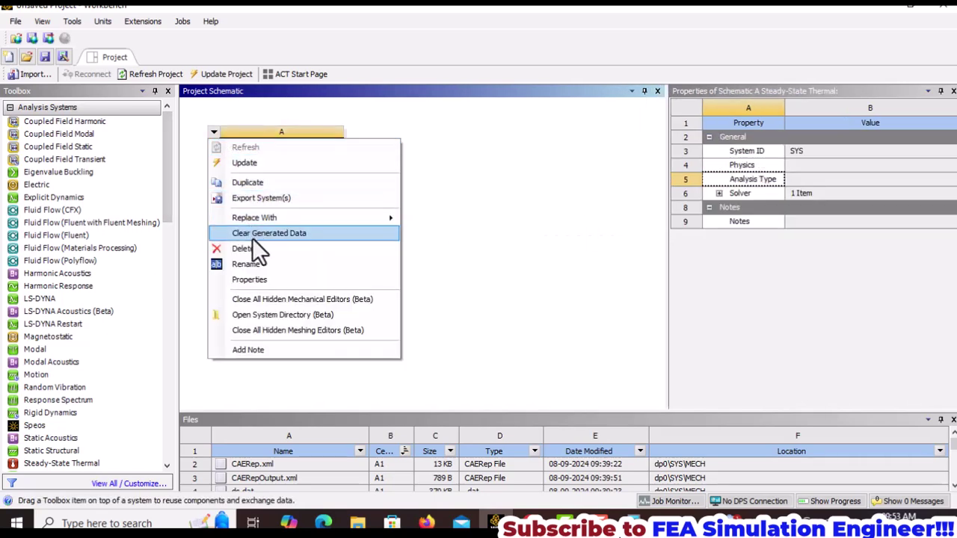
left_click(270, 183)
left_click(214, 238)
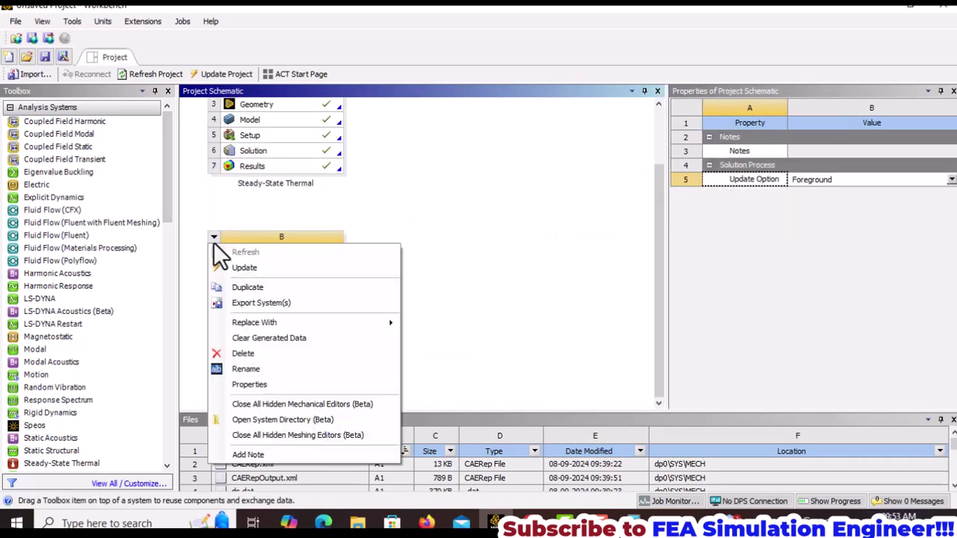
left_click(259, 368)
type("With ")
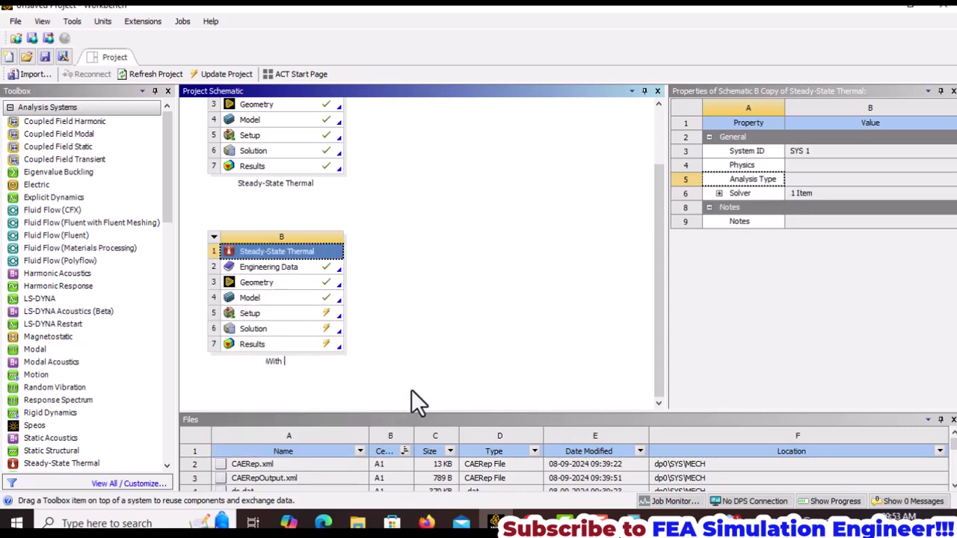
type("insulation")
key("Return")
Step: Open the copied system's geometry (B3) in SpaceClaim
left_click(287, 283)
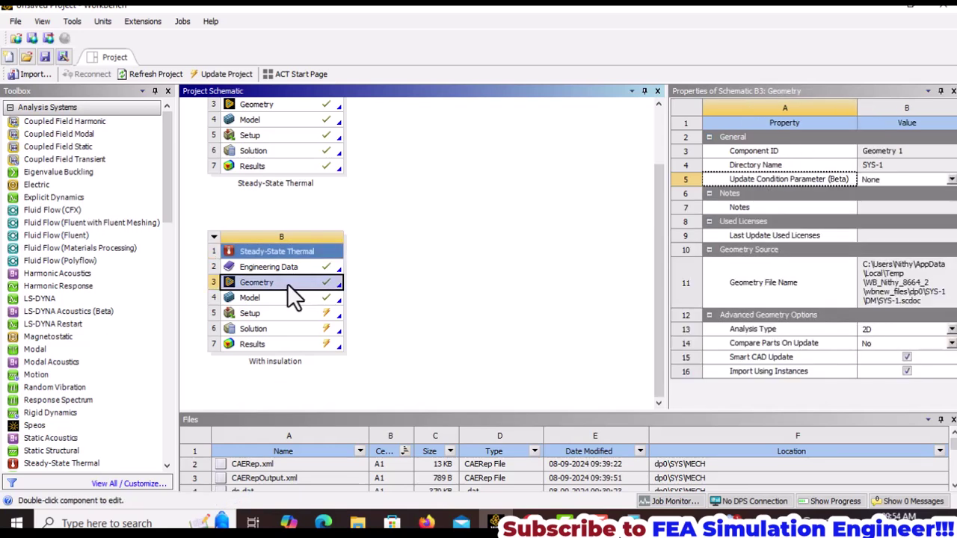
right_click(287, 284)
left_click(366, 269)
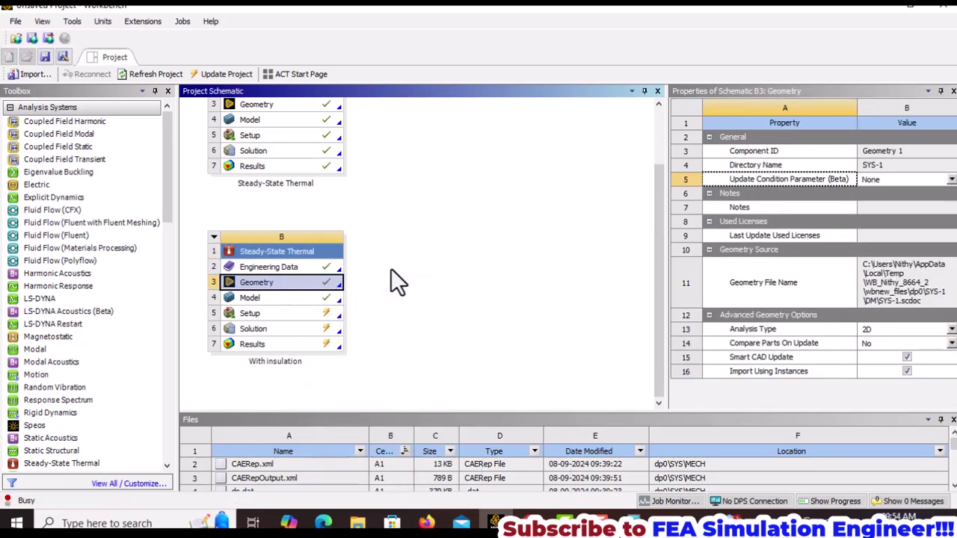
Step: Sketch a 170 mm circle and the pipe's outer circle at the origin, forming the insulation surface
left_click(156, 57)
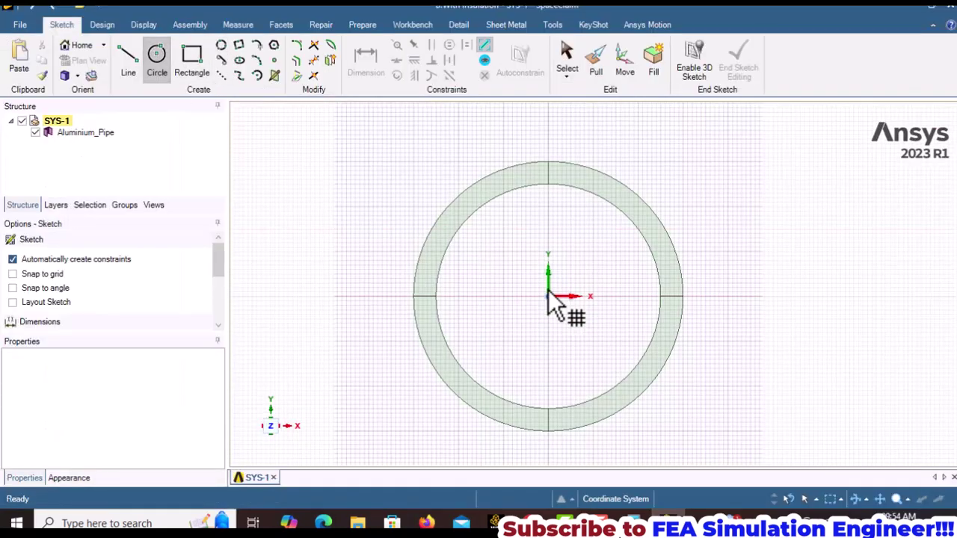
left_click(548, 296)
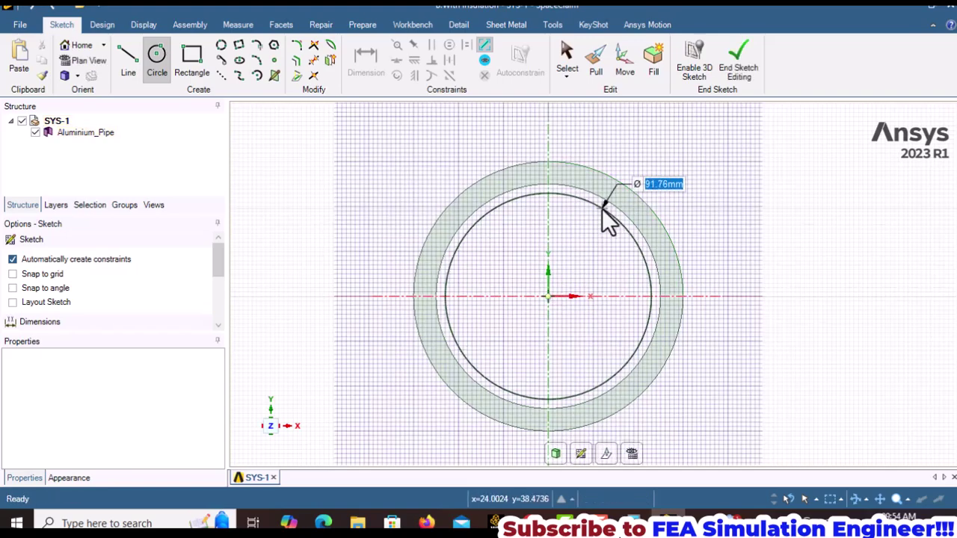
type("170")
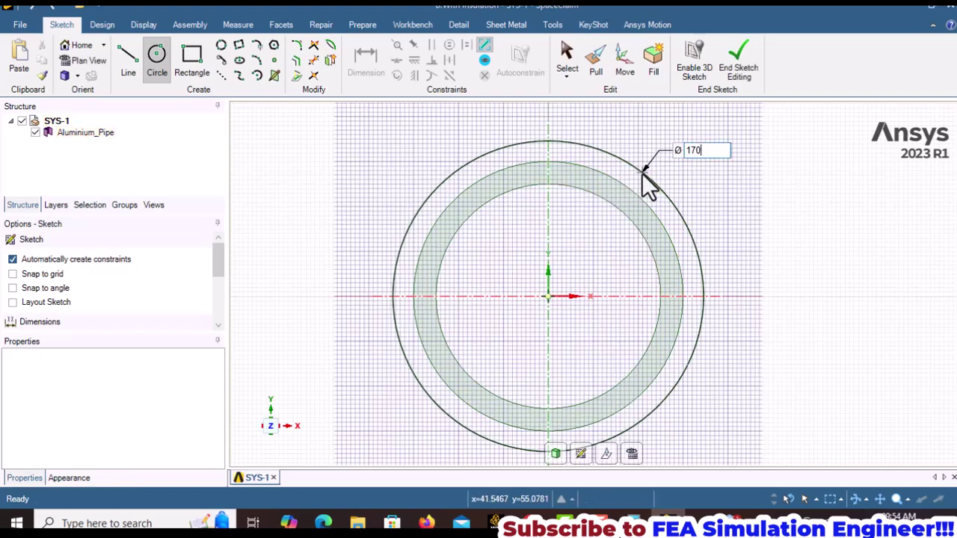
key("Return")
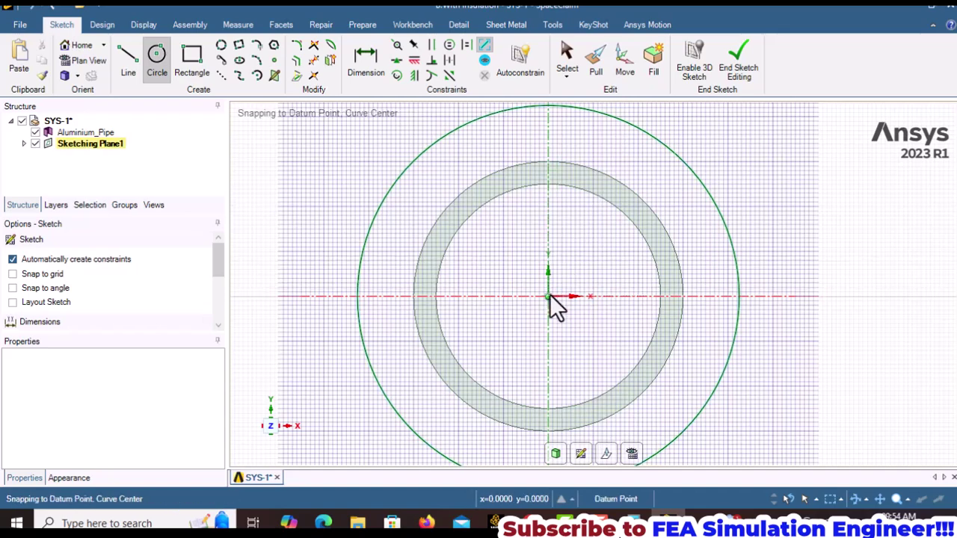
left_click(550, 295)
left_click(605, 180)
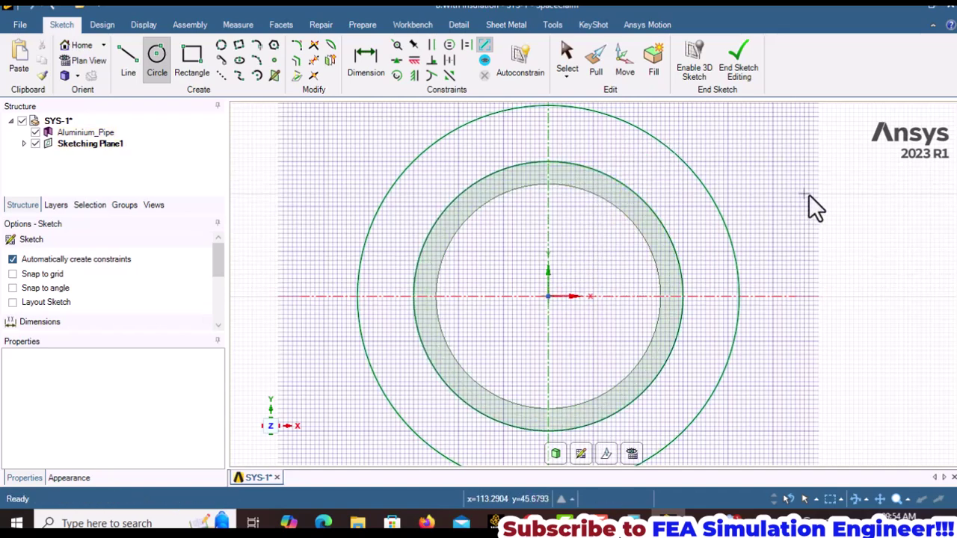
left_click(741, 68)
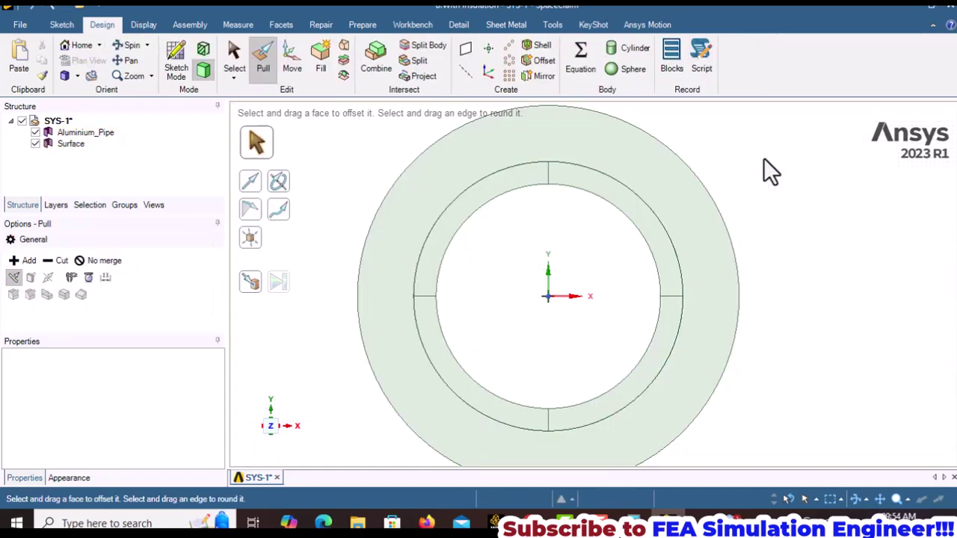
Step: Rename the new surface body to 'Insulation'
key("s")
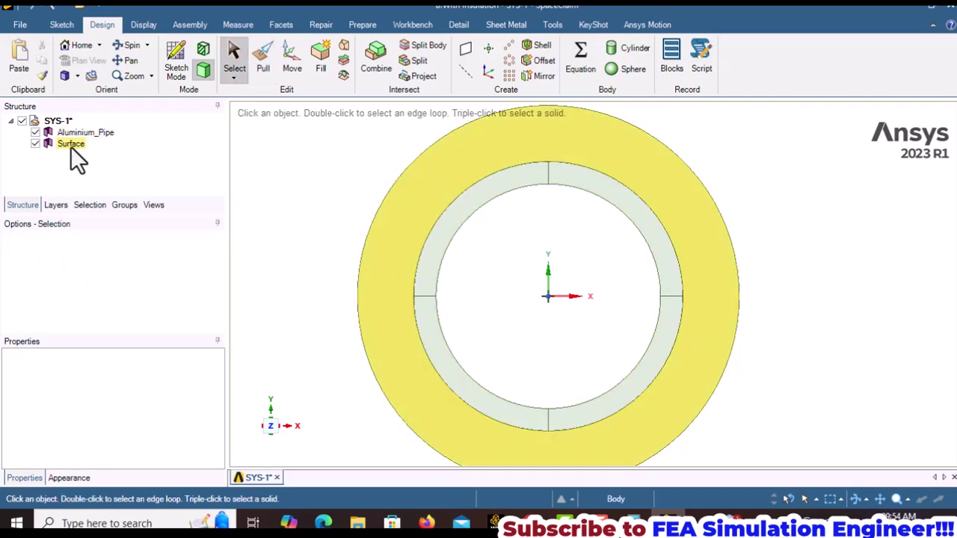
right_click(70, 146)
left_click(120, 217)
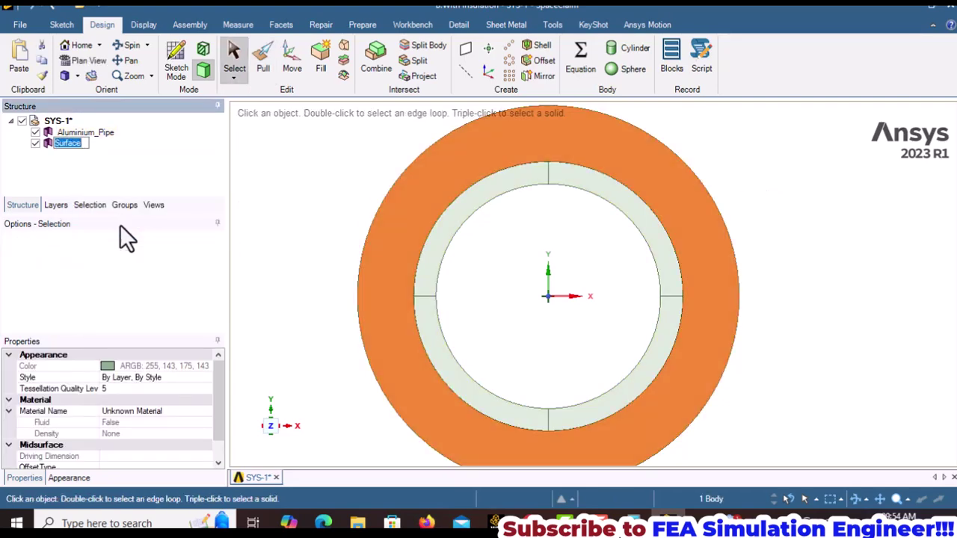
type("Insulation")
Step: Split the insulation ring's faces into four quarters matching the pipe
left_click(413, 61)
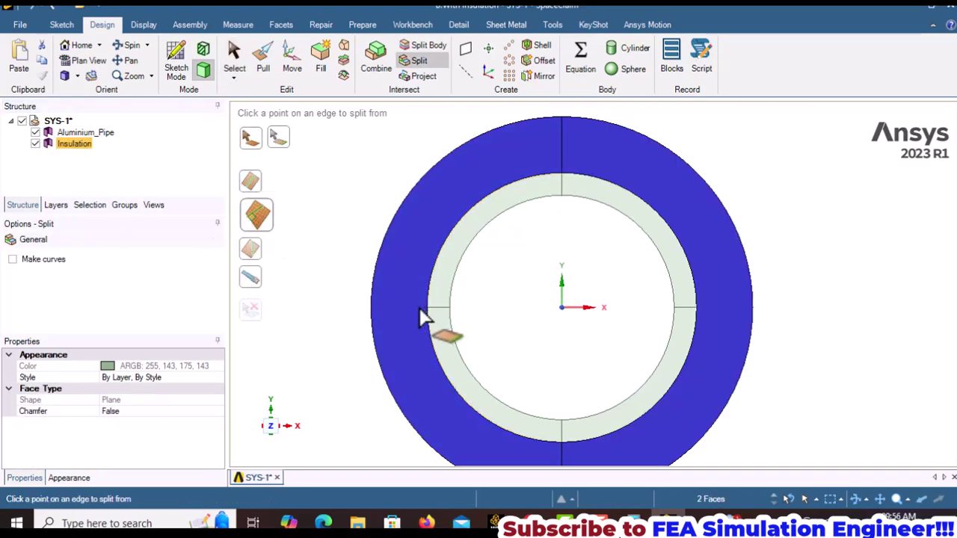
scroll(428, 316, "up", 6)
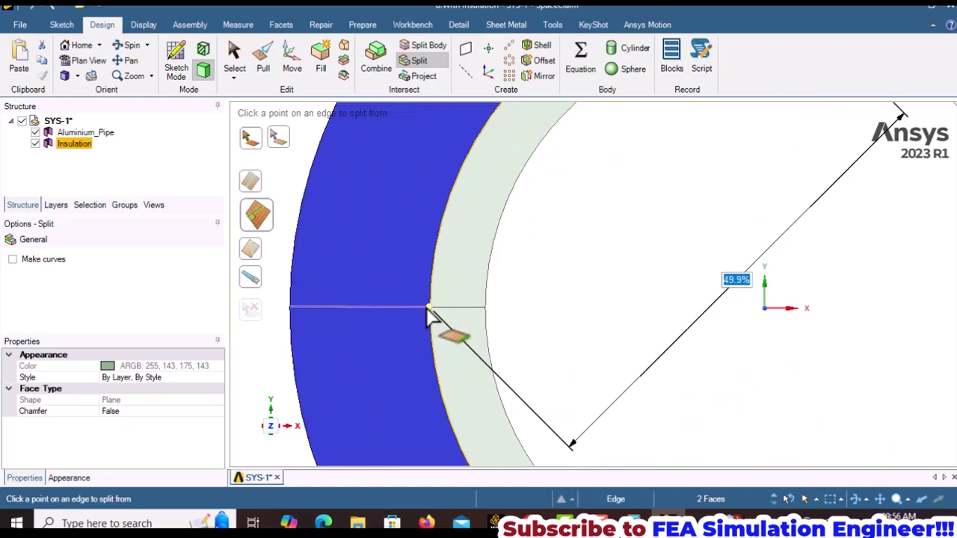
left_click(439, 333)
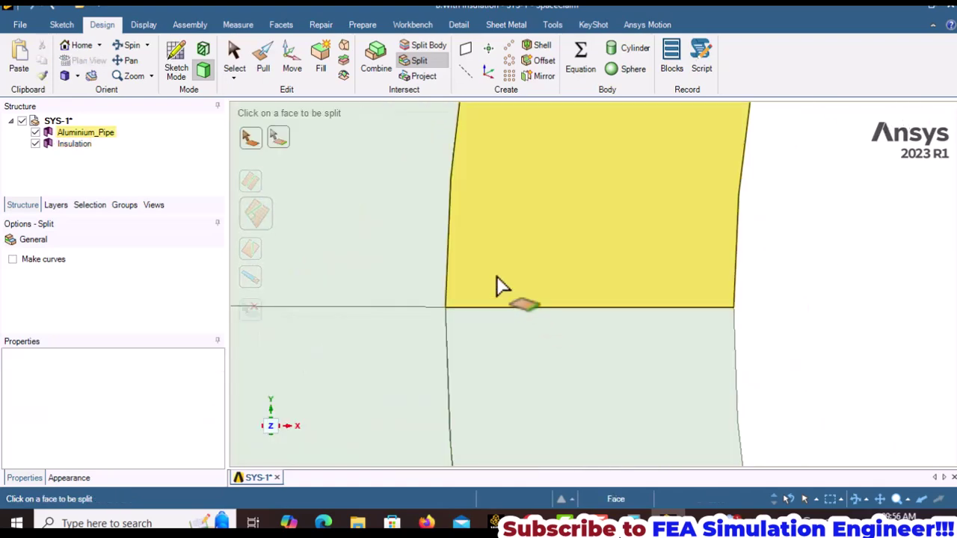
scroll(498, 281, "down", 6)
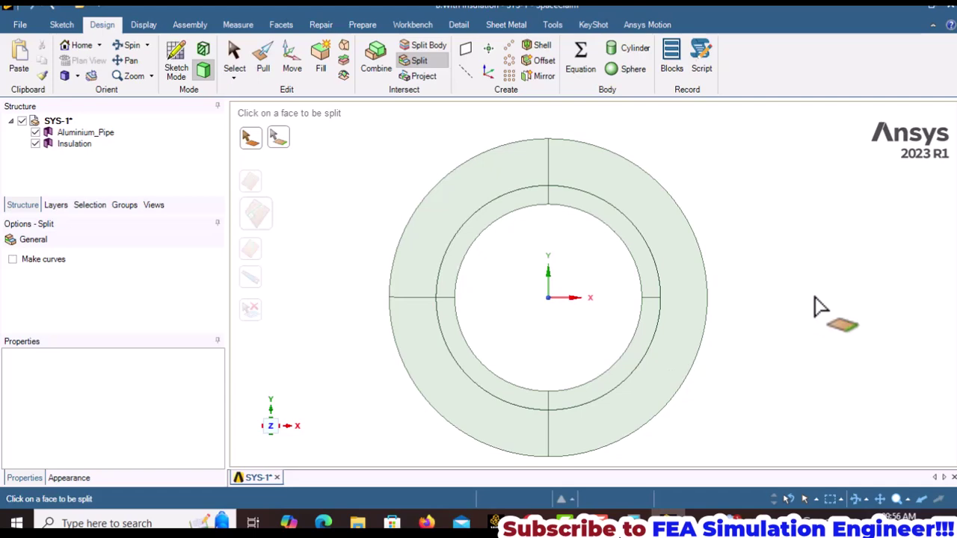
key("Escape")
left_click(437, 63)
left_click(677, 261)
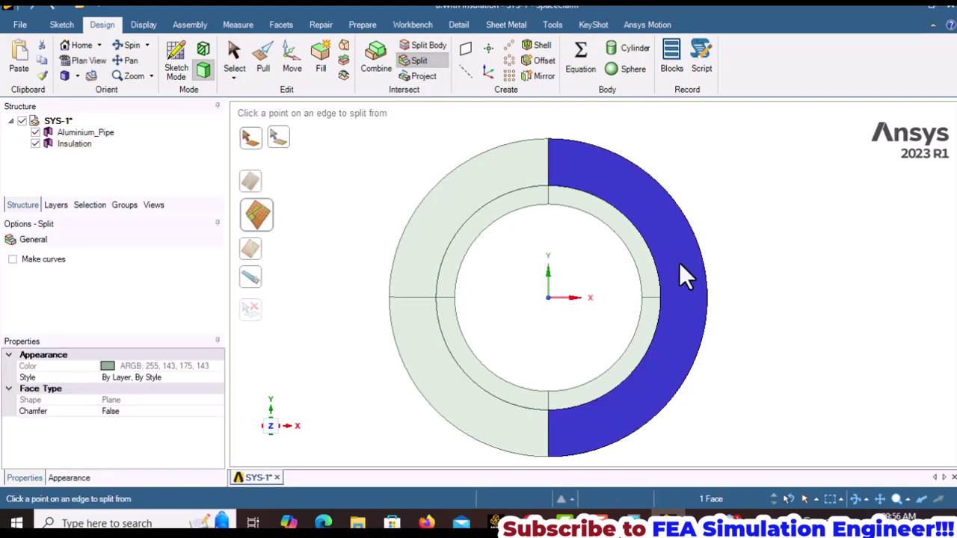
left_click(658, 298)
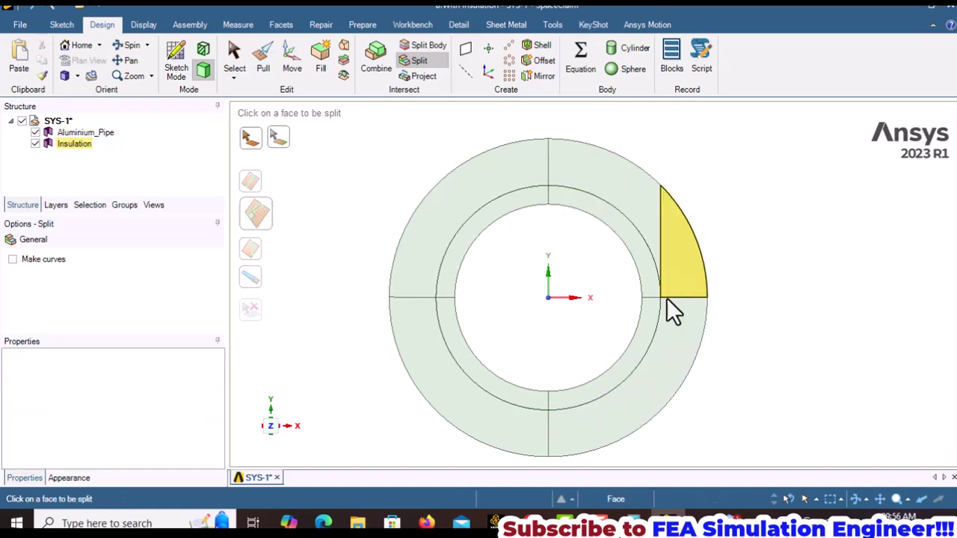
key("Escape")
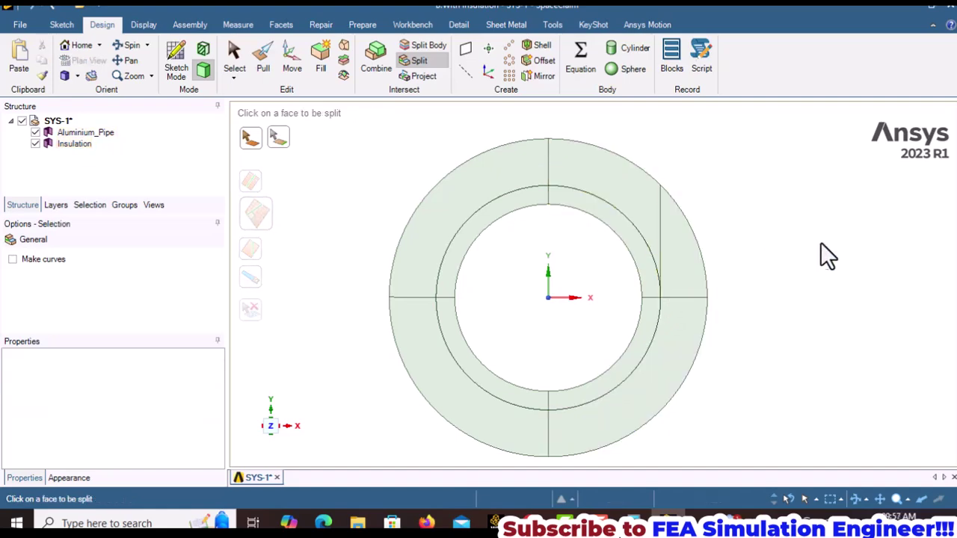
left_click(658, 217)
Step: Set the SYS-1 part's Share Topology property to Merge
left_click(800, 228)
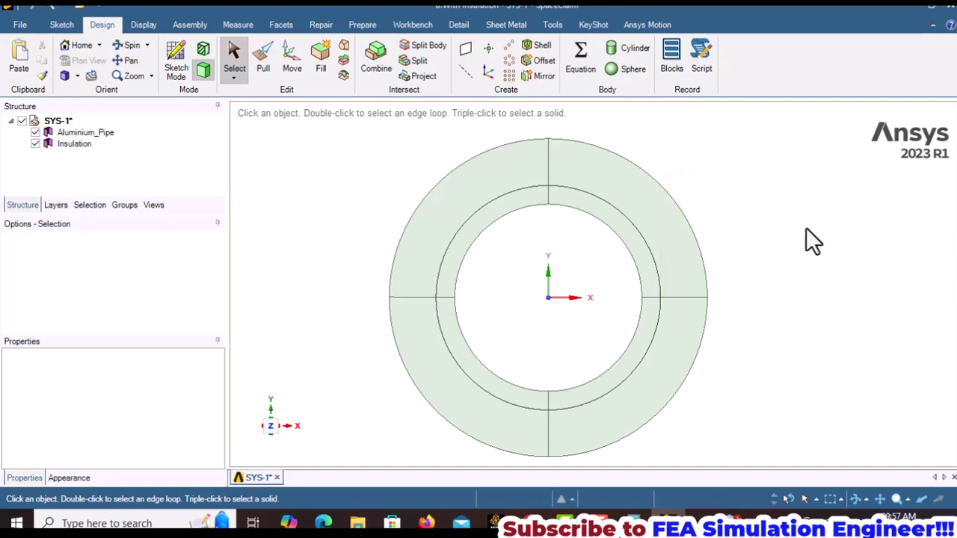
scroll(670, 295, "up", 2)
scroll(672, 286, "down", 1)
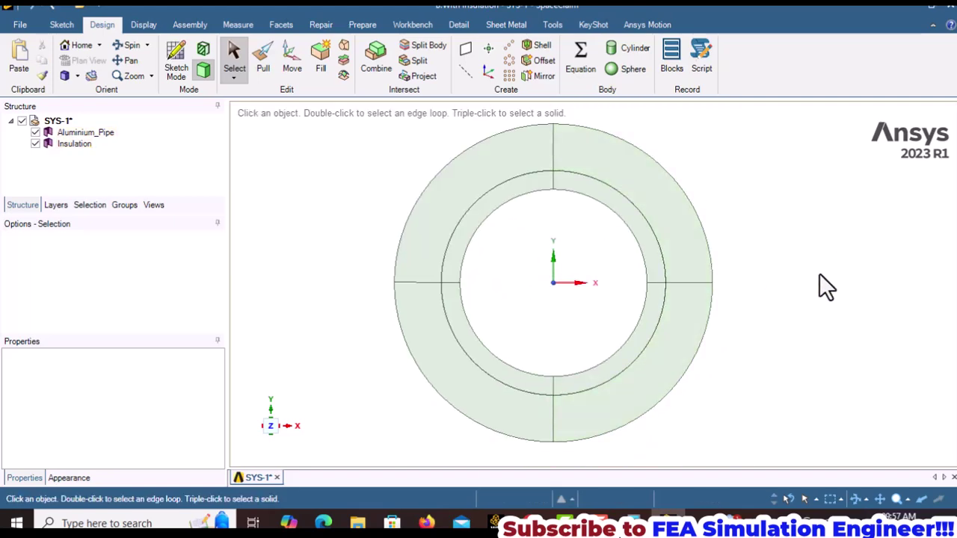
left_click(58, 121)
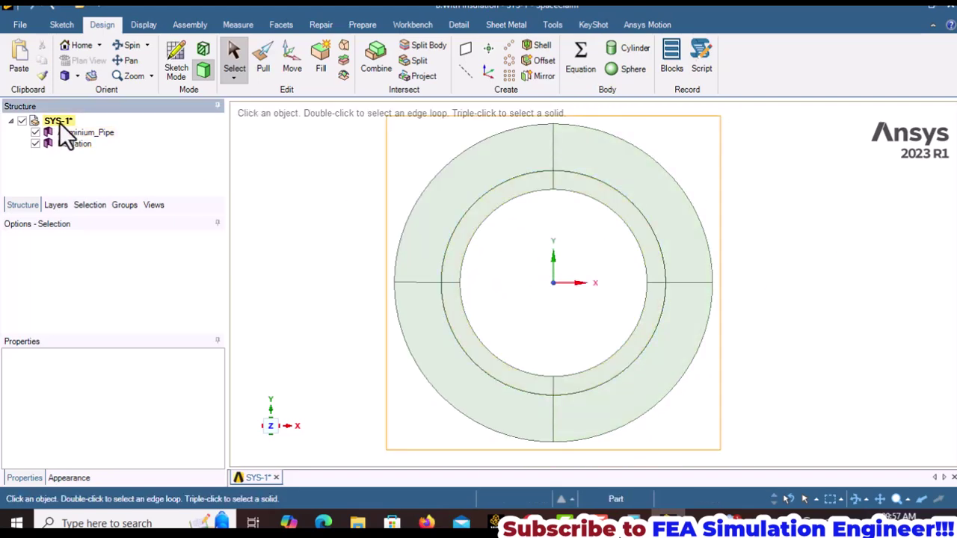
left_click(206, 368)
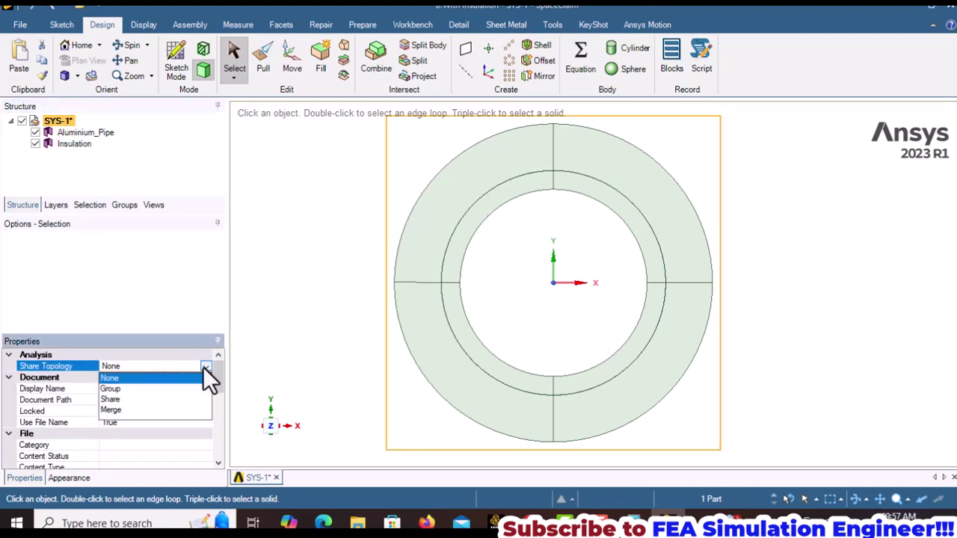
left_click(121, 411)
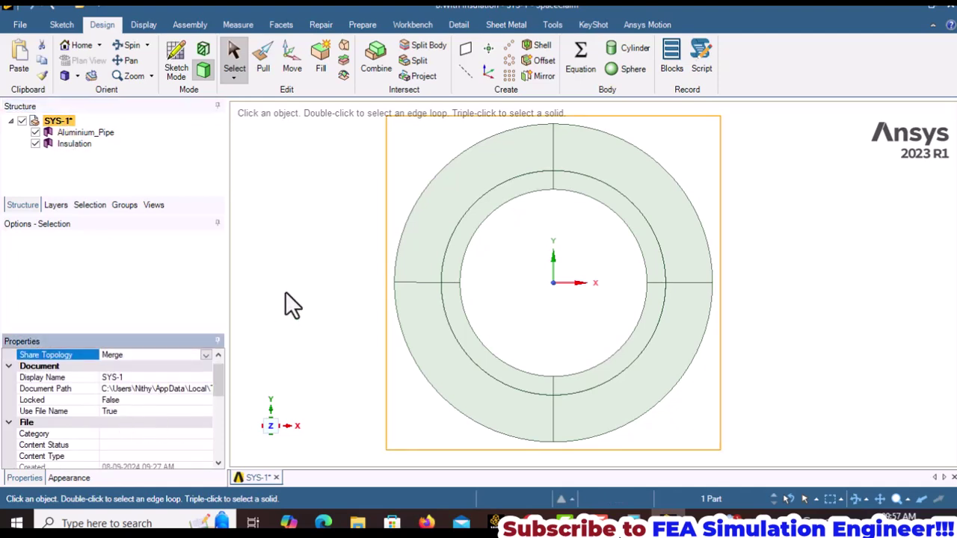
left_click(297, 245)
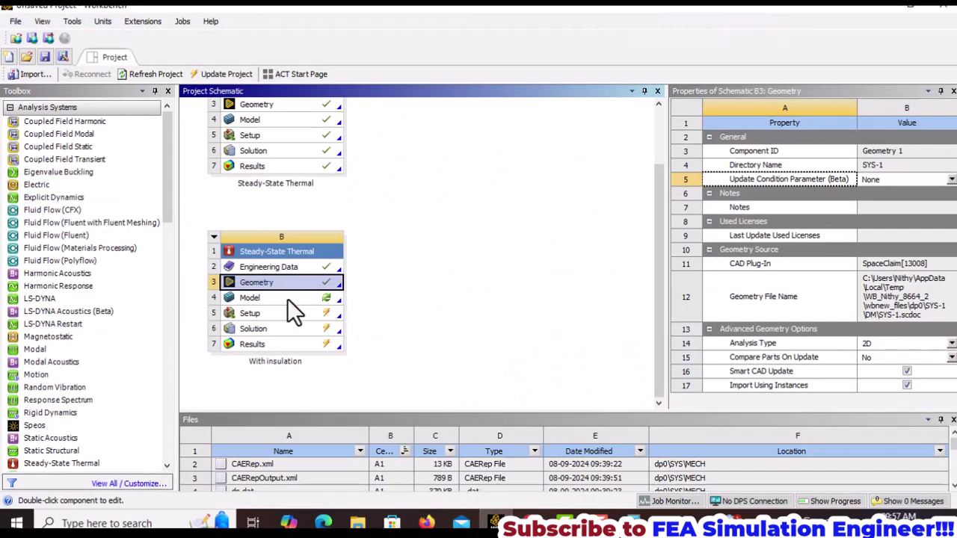
Step: Check the With insulation model's properties, then open model B4 in Mechanical
left_click(287, 299)
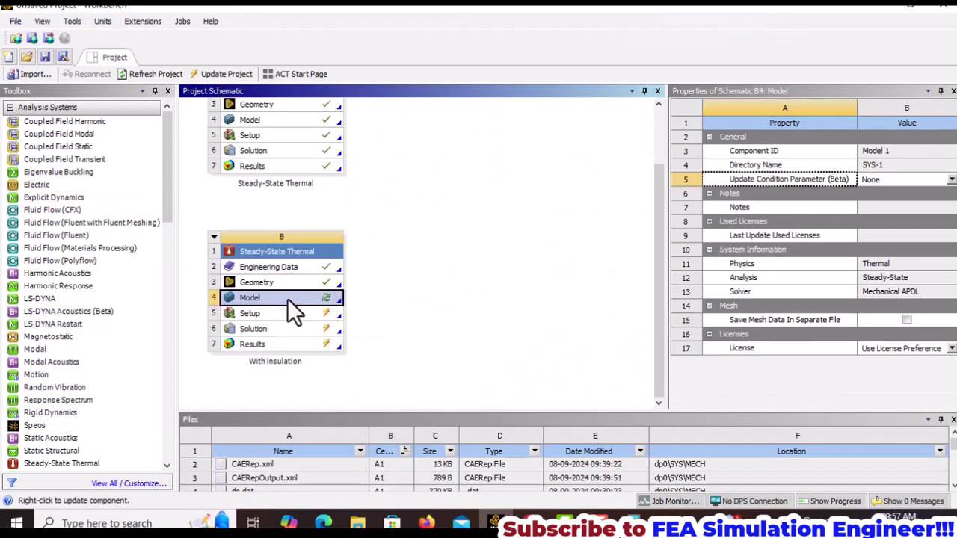
right_click(287, 298)
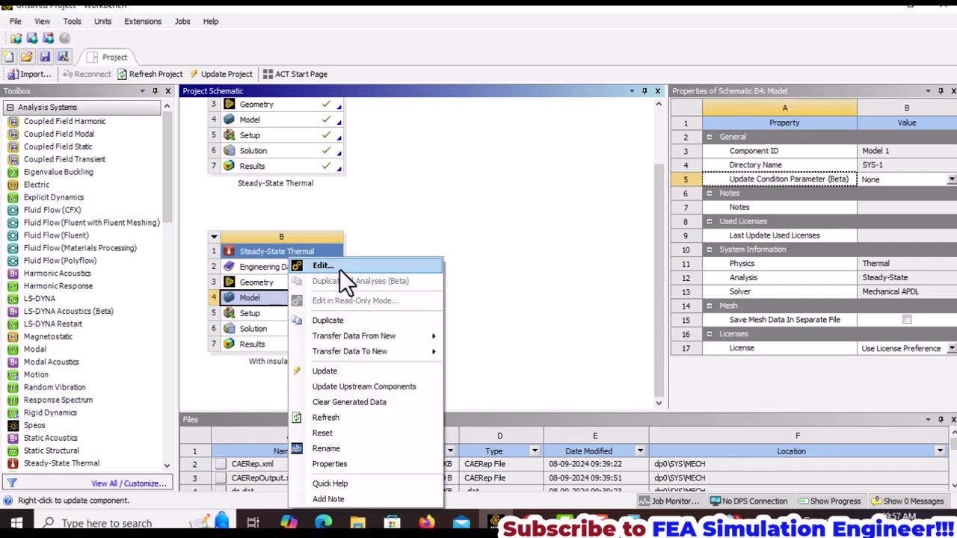
left_click(256, 283)
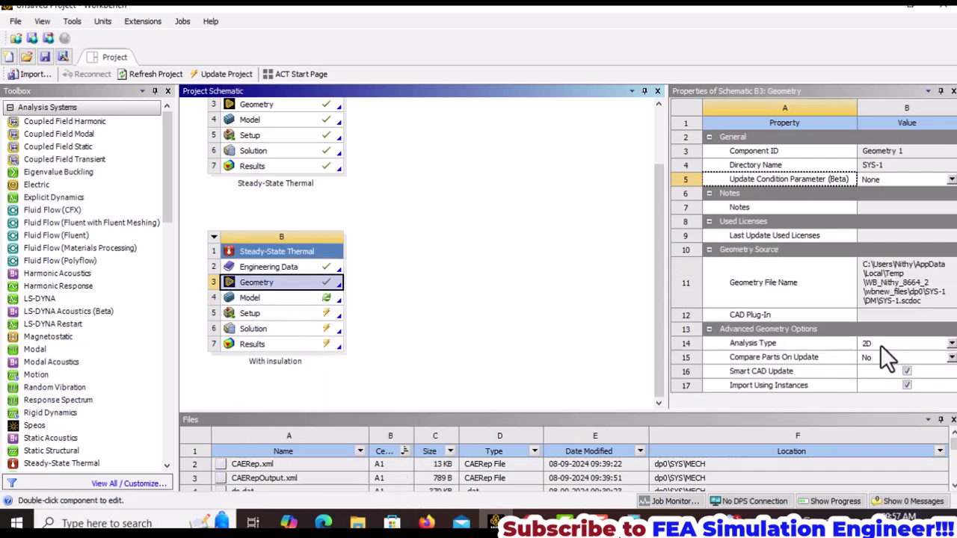
left_click(289, 296)
right_click(289, 296)
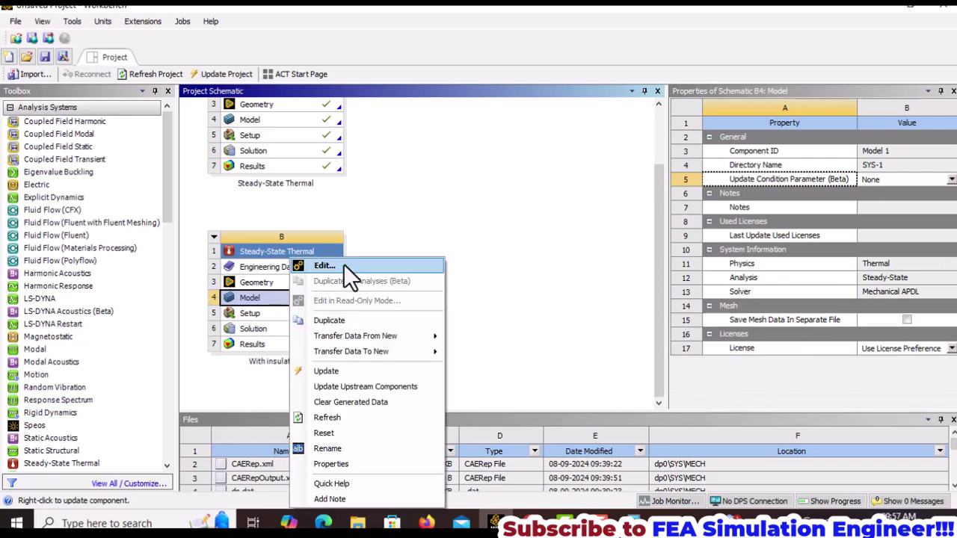
left_click(346, 263)
Step: Re-read the upstream geometry and assign the Insulation material to the Insulation body
left_click(527, 310)
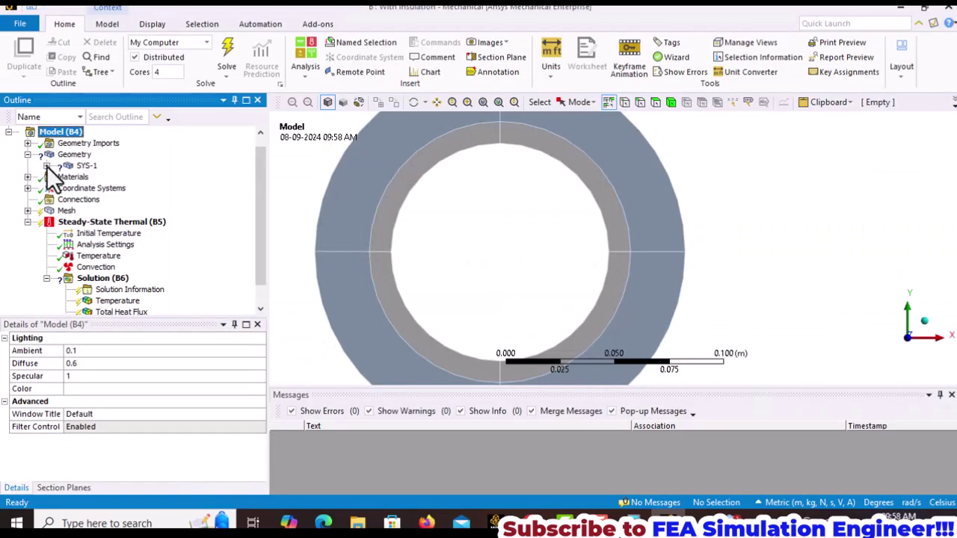
left_click(47, 165)
left_click(118, 188)
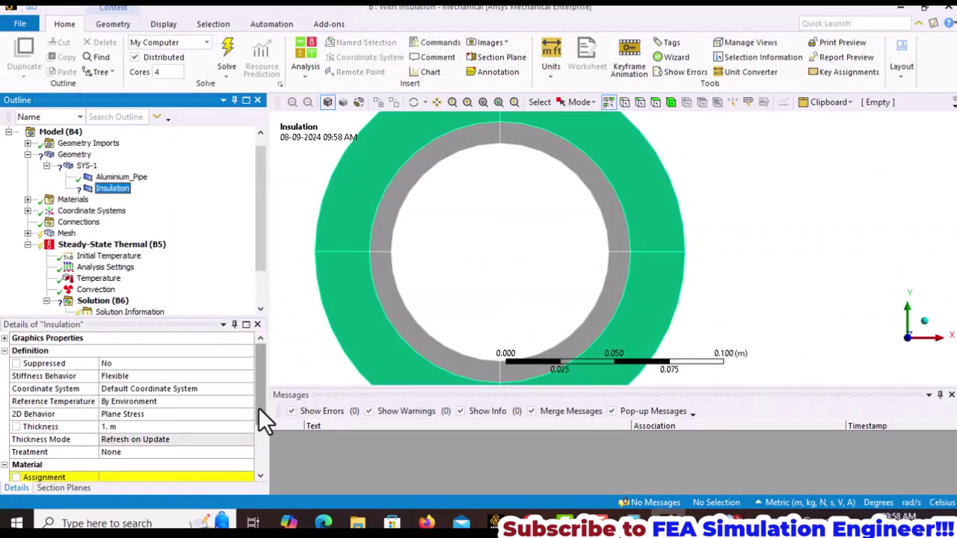
scroll(262, 425, "down", 2)
left_click(246, 439)
left_click(247, 439)
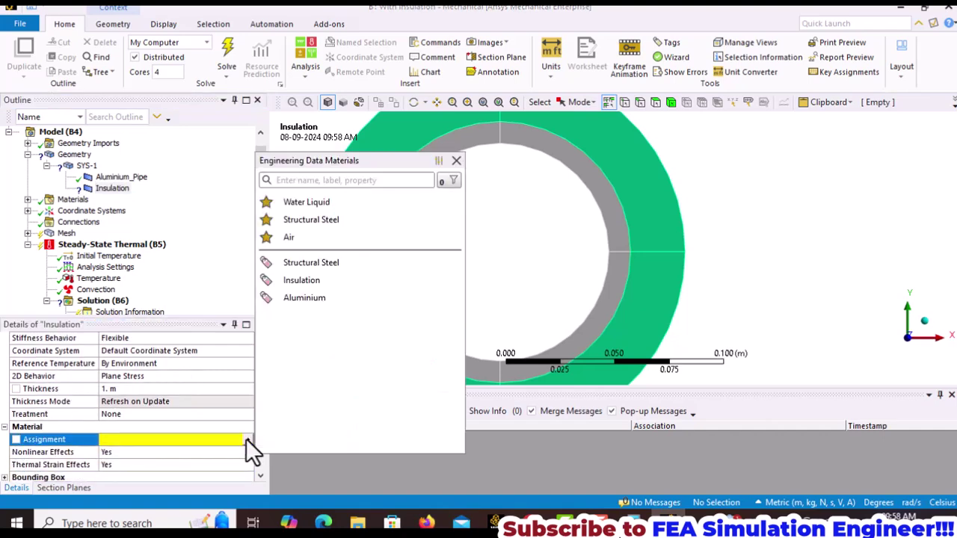
left_click(310, 281)
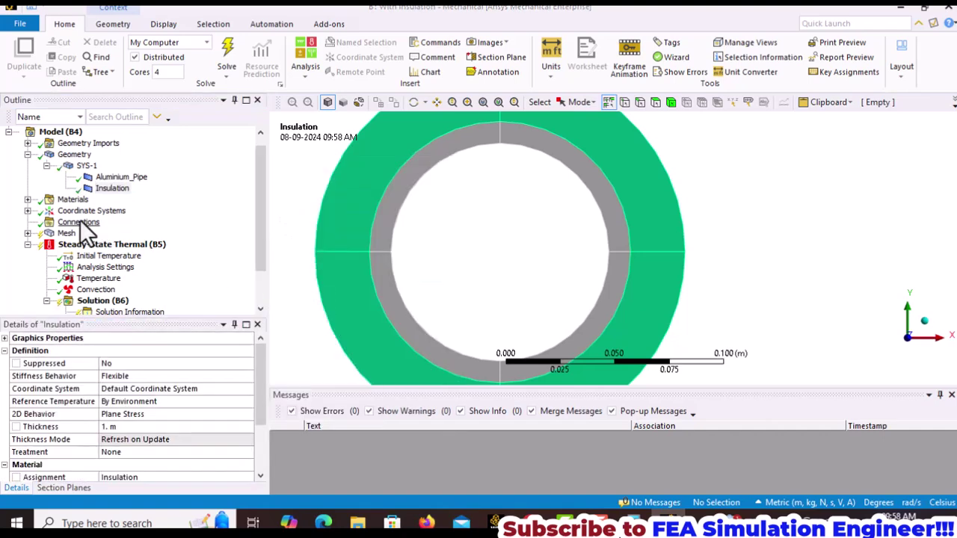
left_click(27, 233)
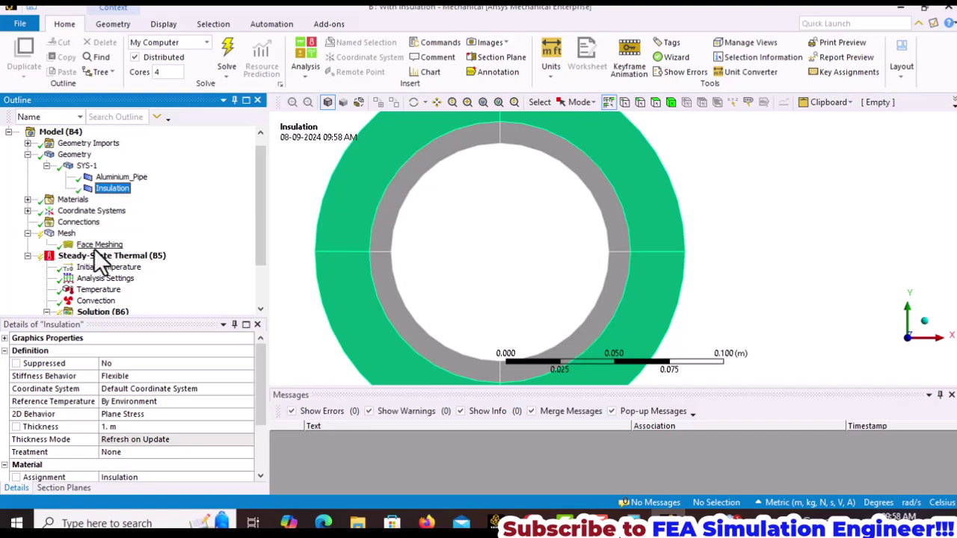
Step: Apply Face Meshing to all eight pipe and insulation ring faces and generate the mesh
left_click(99, 245)
left_click(126, 363)
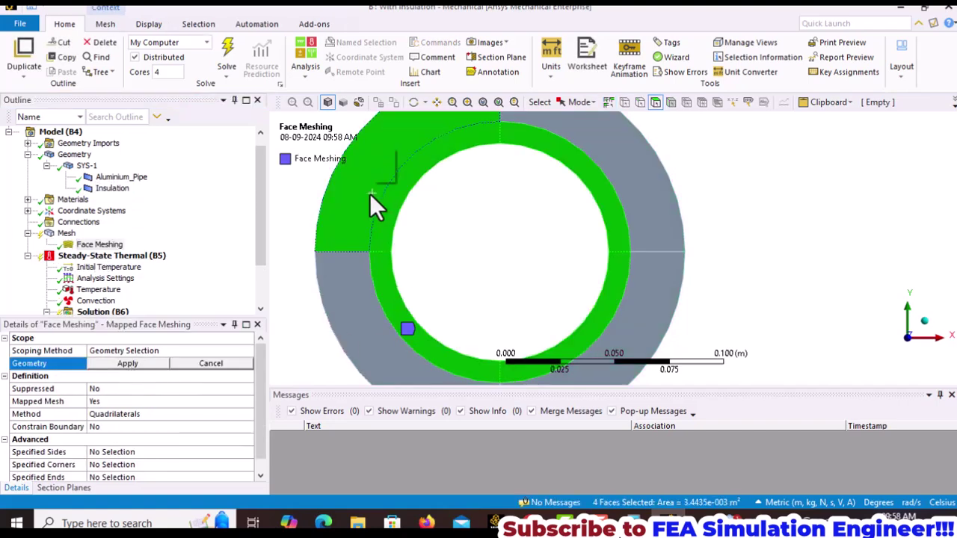
left_click(357, 303, "ctrl")
left_click(651, 322, "ctrl")
left_click(661, 216, "ctrl")
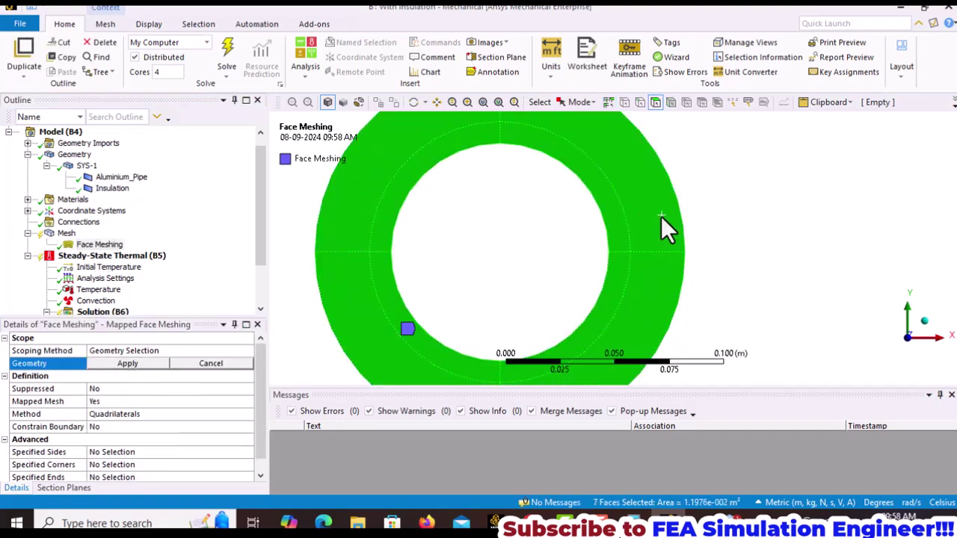
left_click(129, 363)
right_click(66, 233)
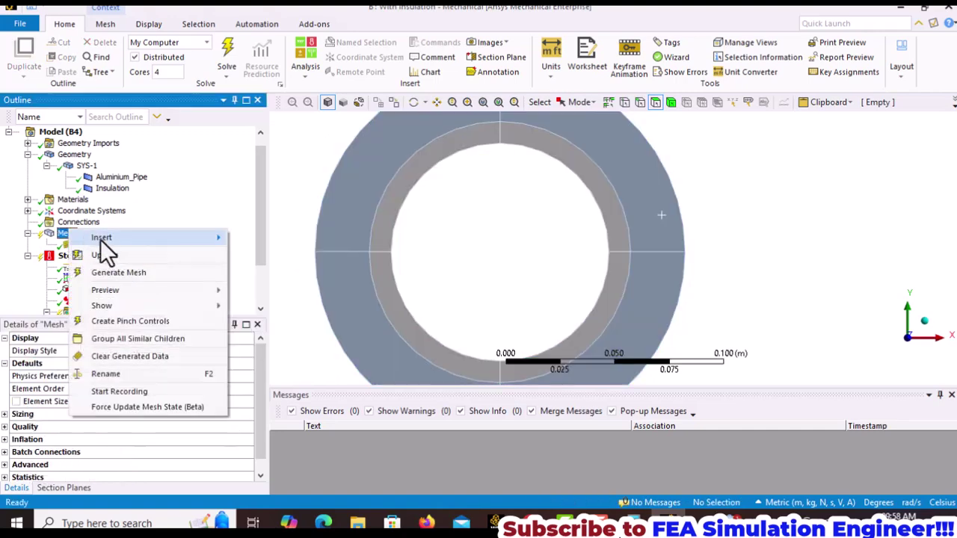
left_click(119, 257)
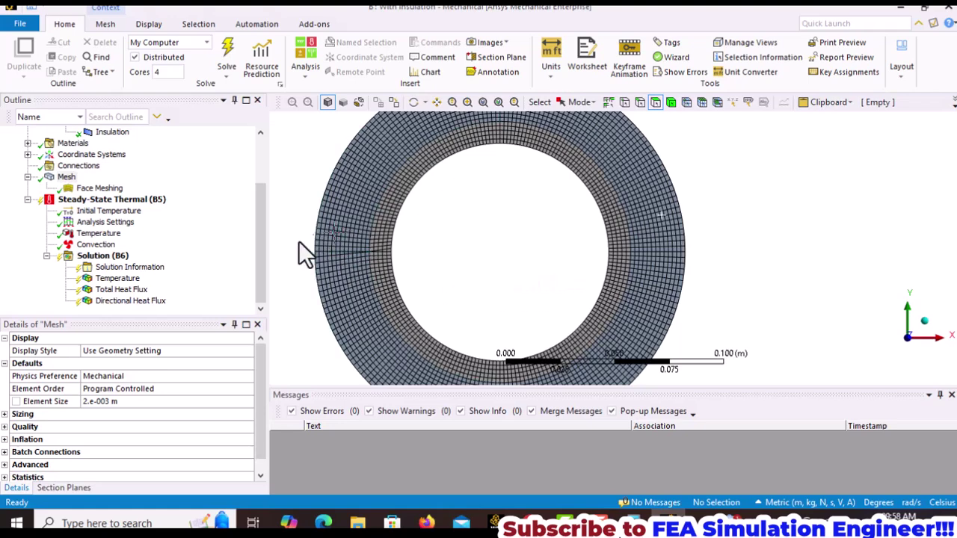
Step: Zoom in to inspect the quadrilateral mesh, then recentre the whole ring
right_click_drag(357, 235, 404, 279)
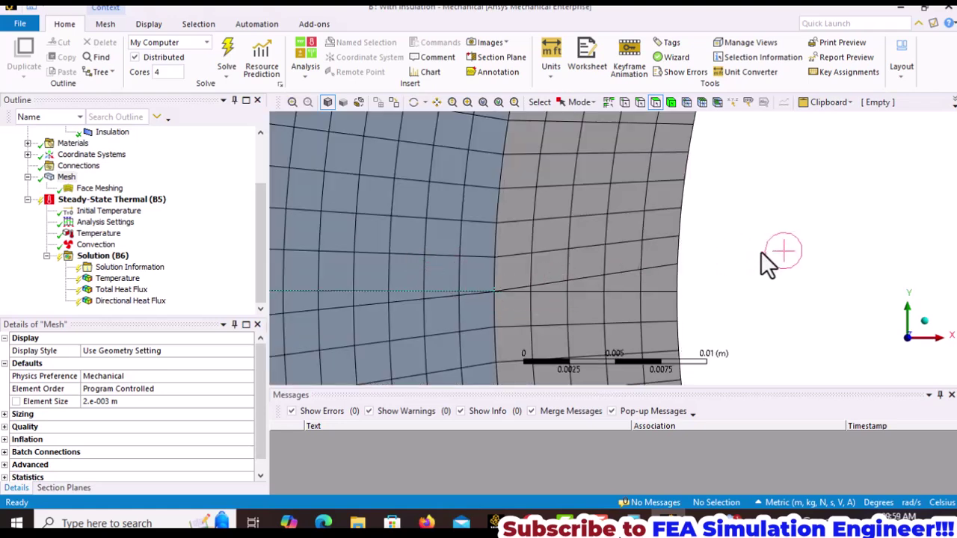
left_click(701, 102)
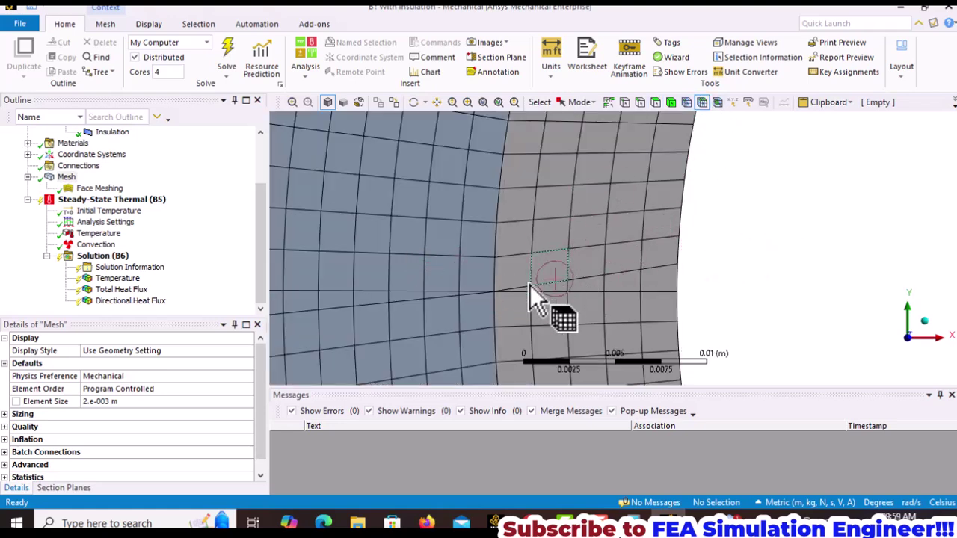
left_click_drag(778, 302, 655, 286)
scroll(657, 285, "down", 3)
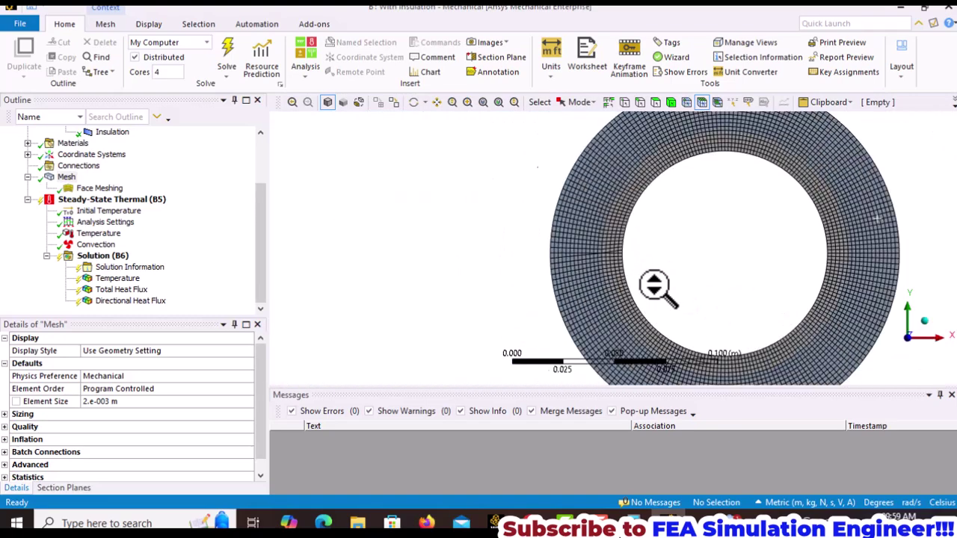
middle_click_drag(658, 284, 560, 256, "ctrl")
left_click(94, 244)
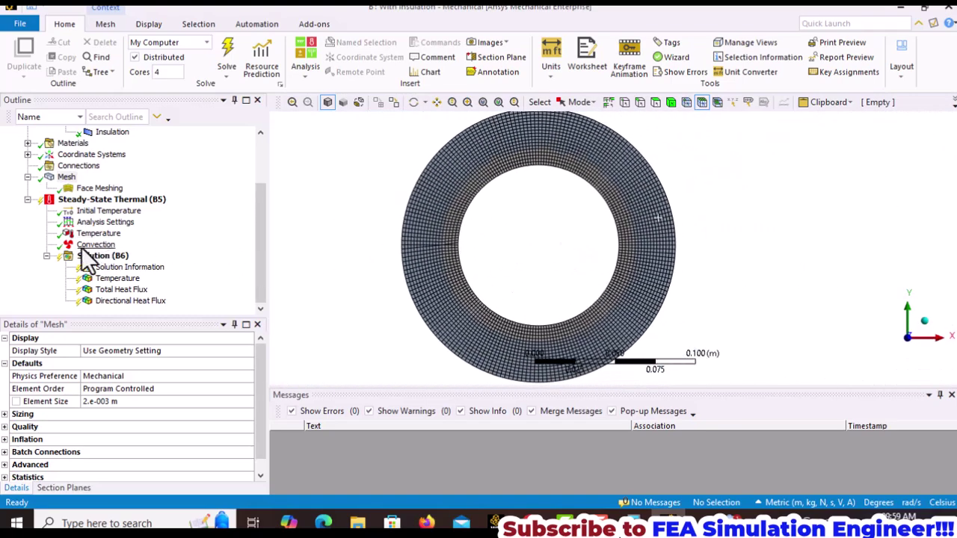
Step: Delete the old convection load, keeping the 110 °C temperature load
right_click(83, 248)
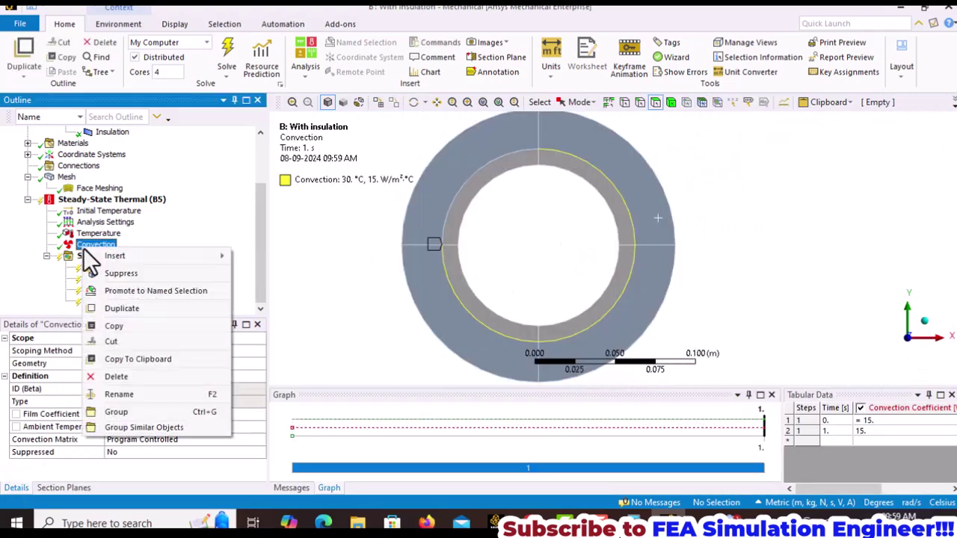
left_click(136, 377)
left_click(493, 312)
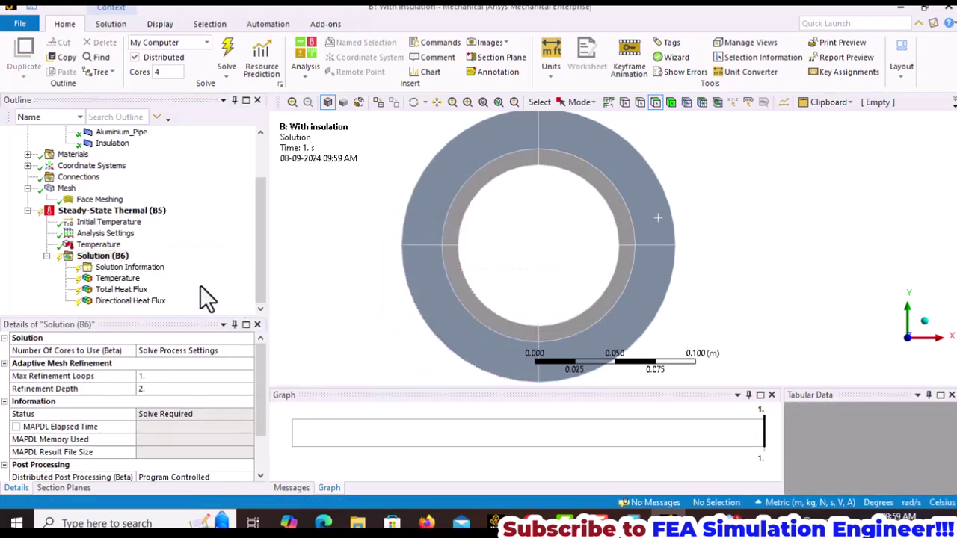
left_click(98, 244)
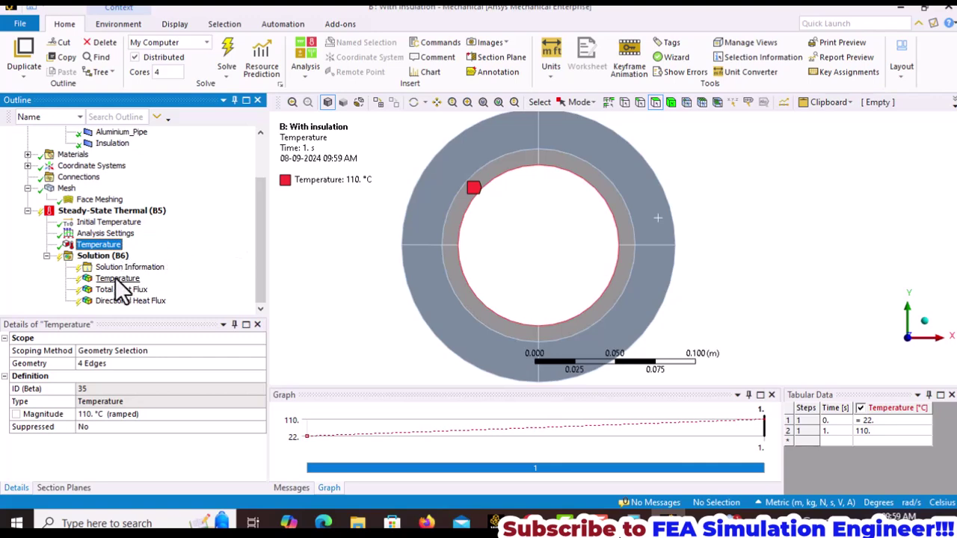
Step: Insert a new convection load on the insulation's four outer edge quarters
left_click(103, 209)
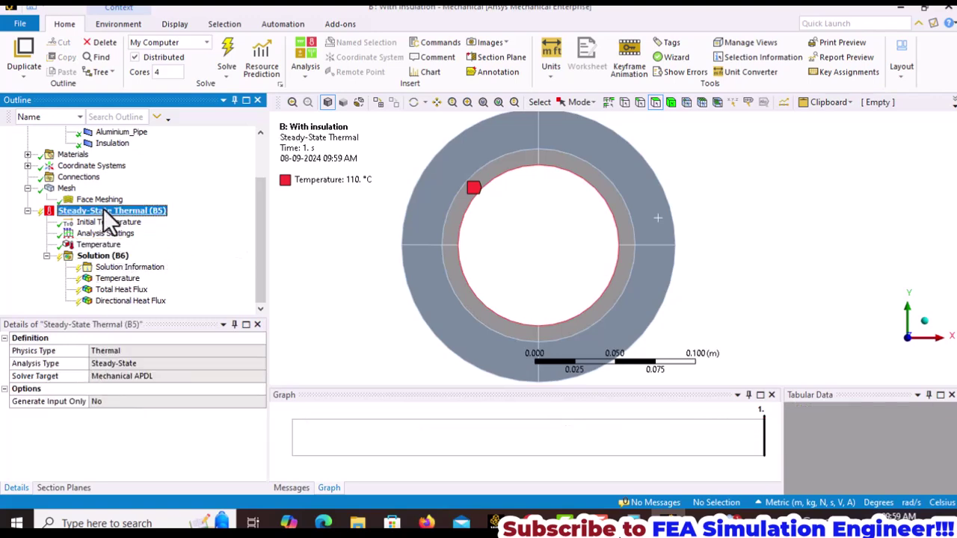
right_click(103, 209)
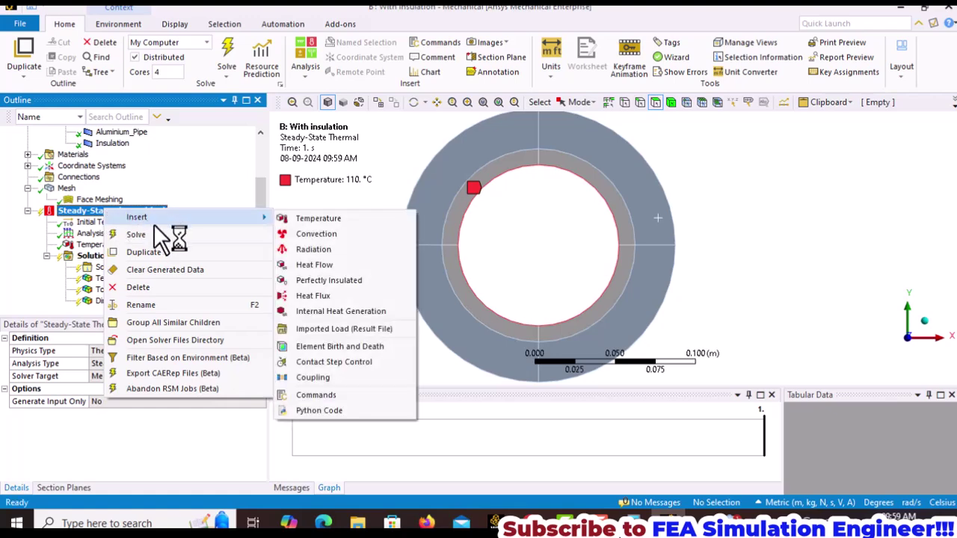
left_click(317, 233)
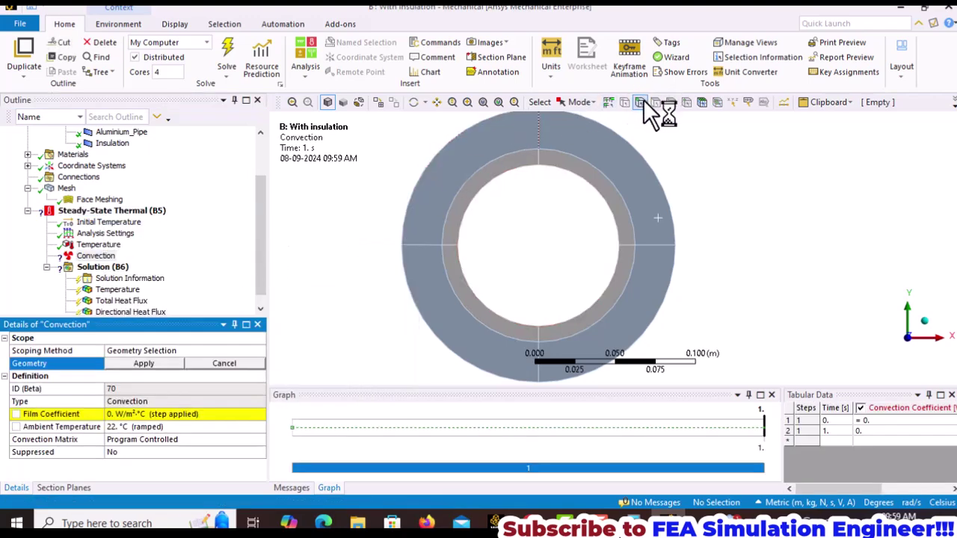
left_click(481, 125)
left_click(407, 280, "ctrl")
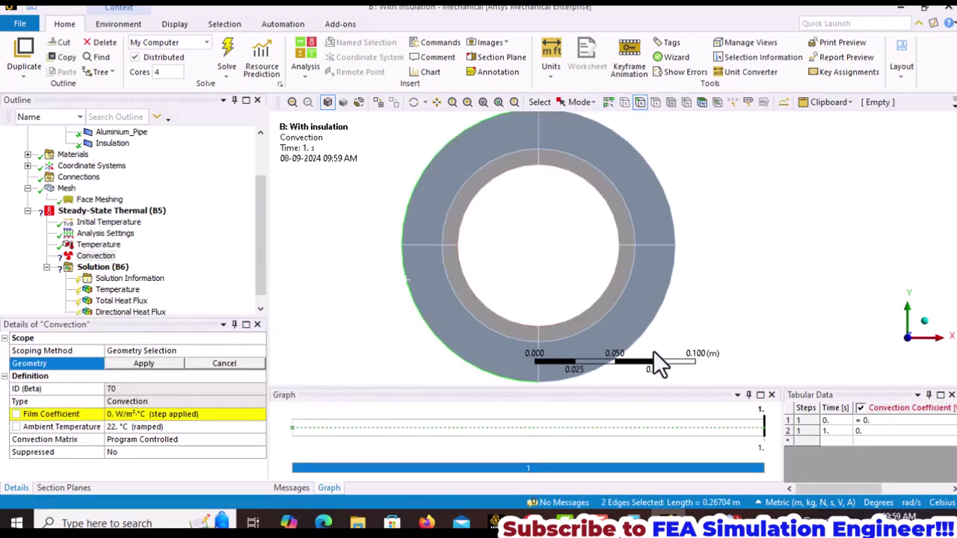
left_click(676, 306, "ctrl")
left_click(673, 215, "ctrl")
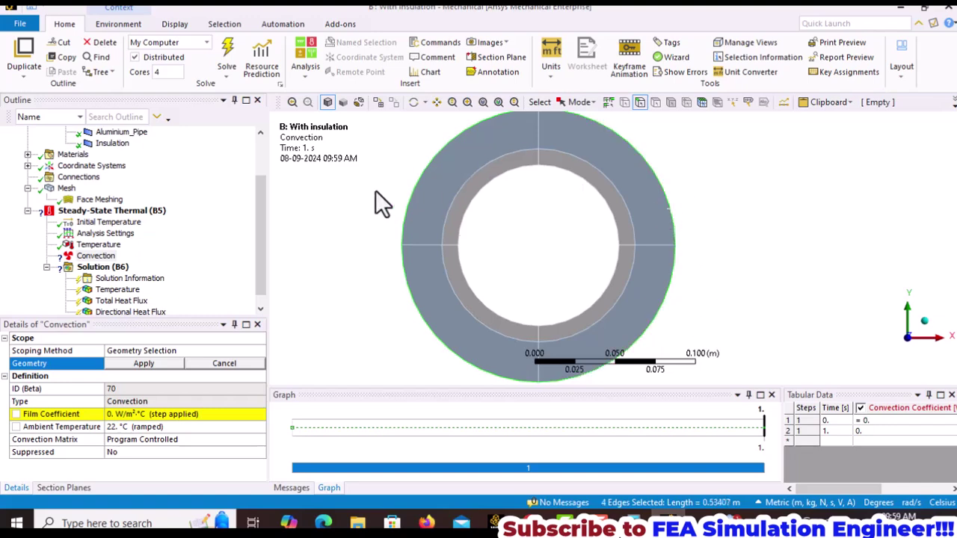
left_click(152, 361)
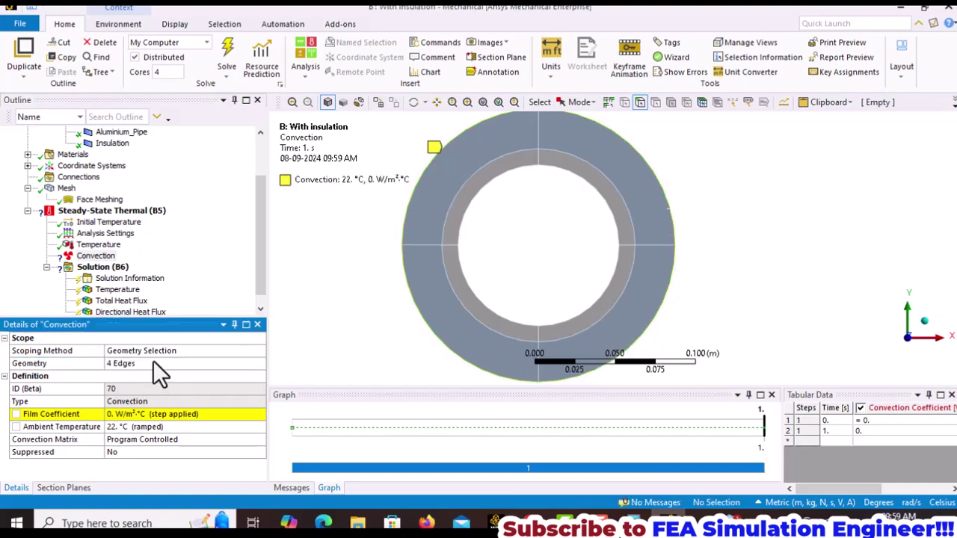
Step: Set the convection film coefficient to 15 and ambient temperature to 30 °C, checking the textbook values
left_click(198, 415)
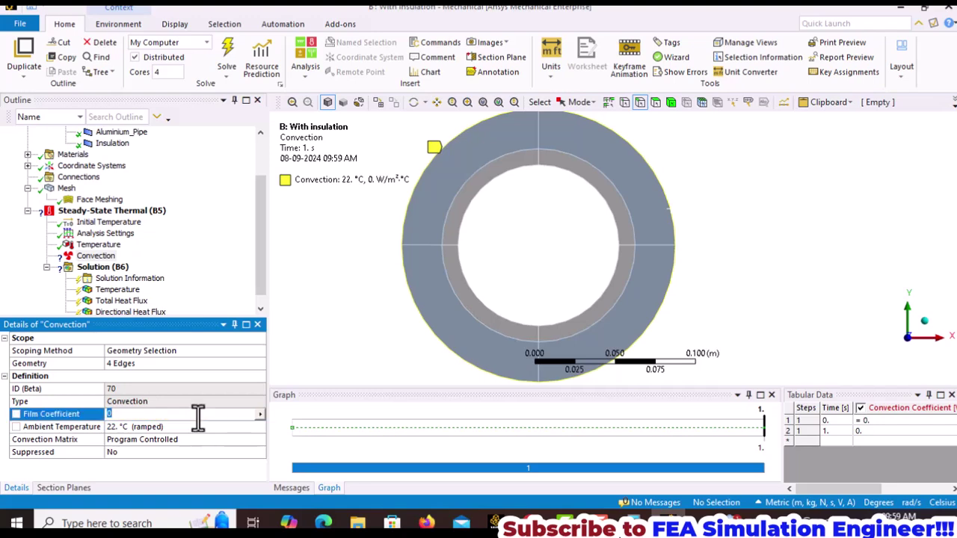
type("15")
key("Return")
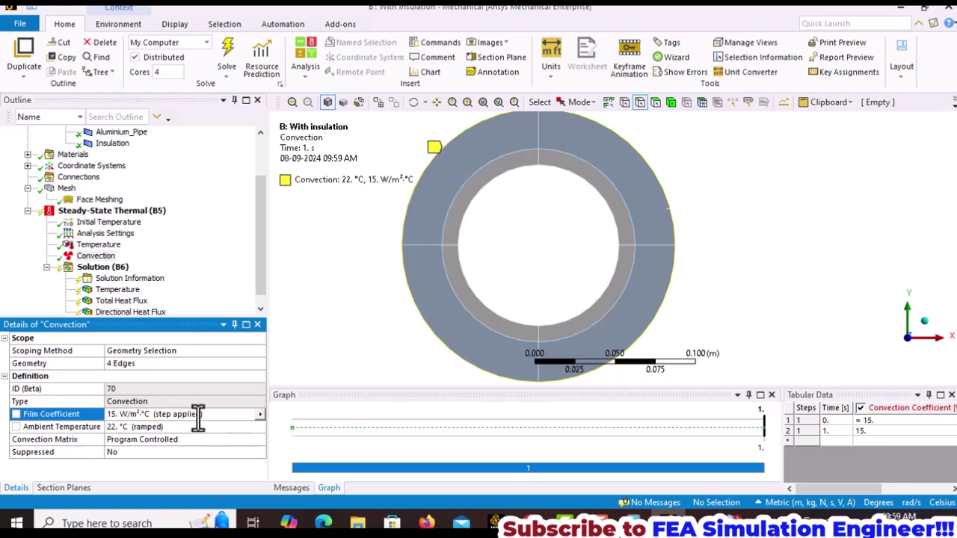
left_click(188, 427)
type("30")
key("Return")
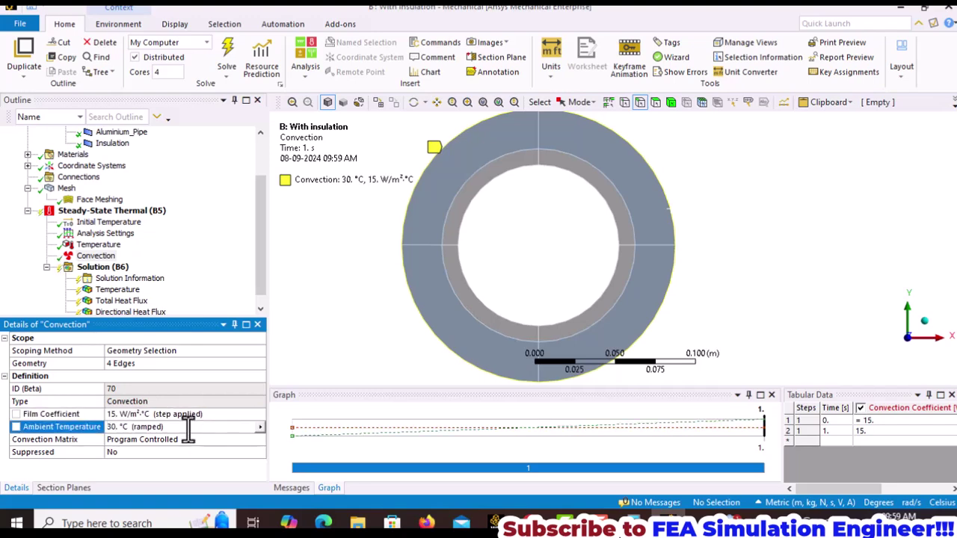
left_click(531, 516)
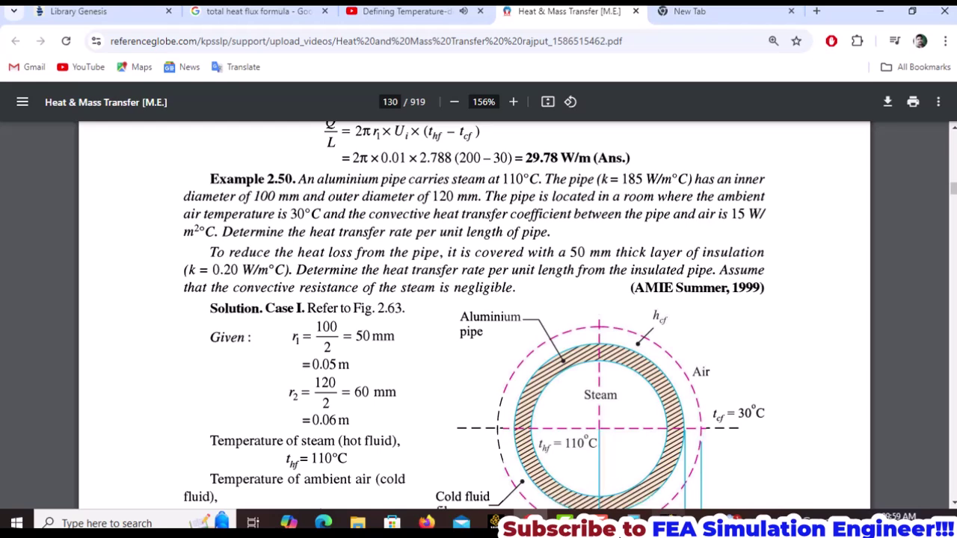
left_click(532, 516)
Step: Solve the insulated model and view the Temperature and Total Heat Flux contours
left_click_drag(259, 267, 267, 285)
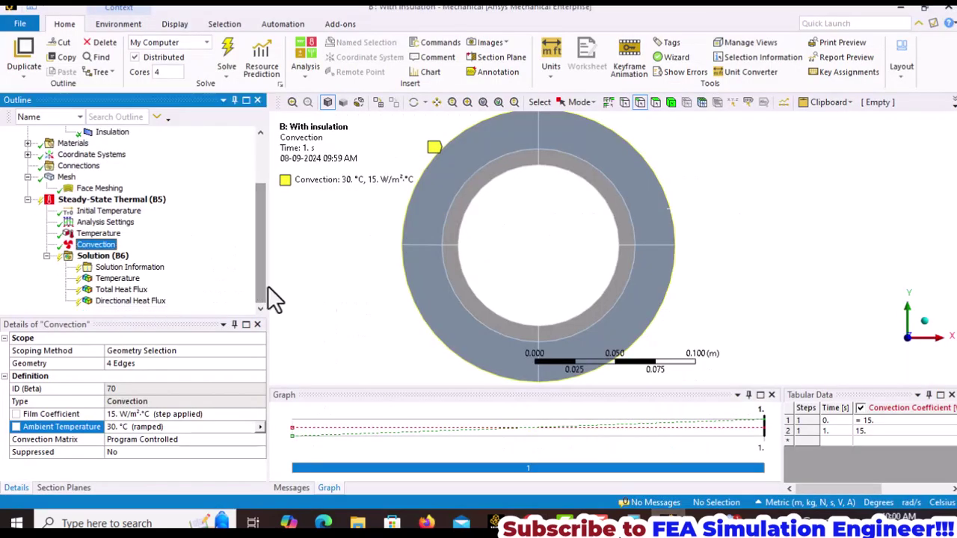
scroll(383, 268, "down", 1)
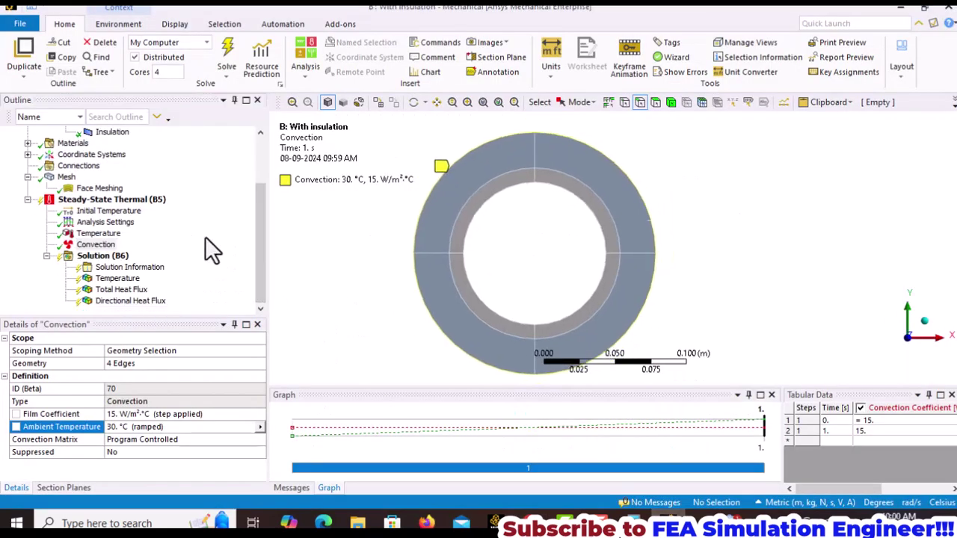
right_click(95, 256)
left_click(165, 278)
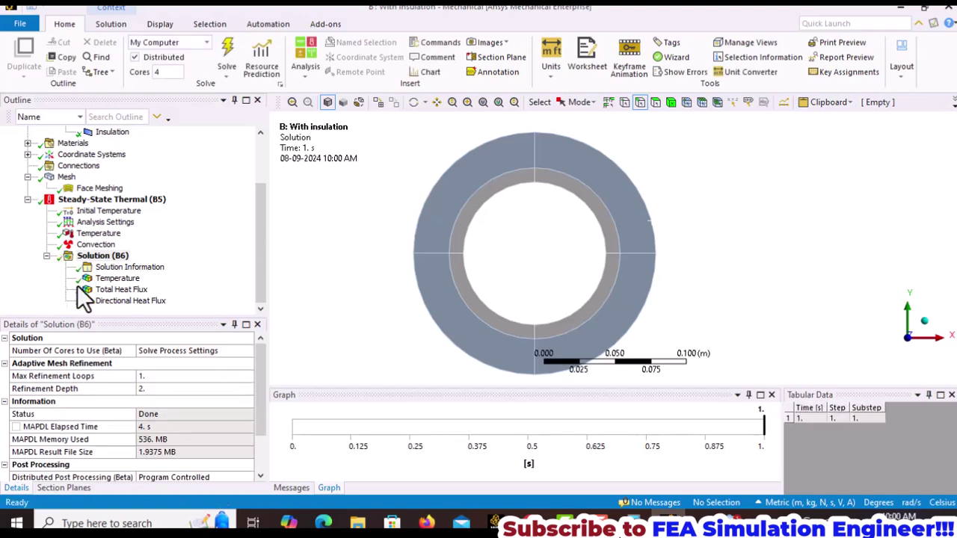
left_click(101, 279)
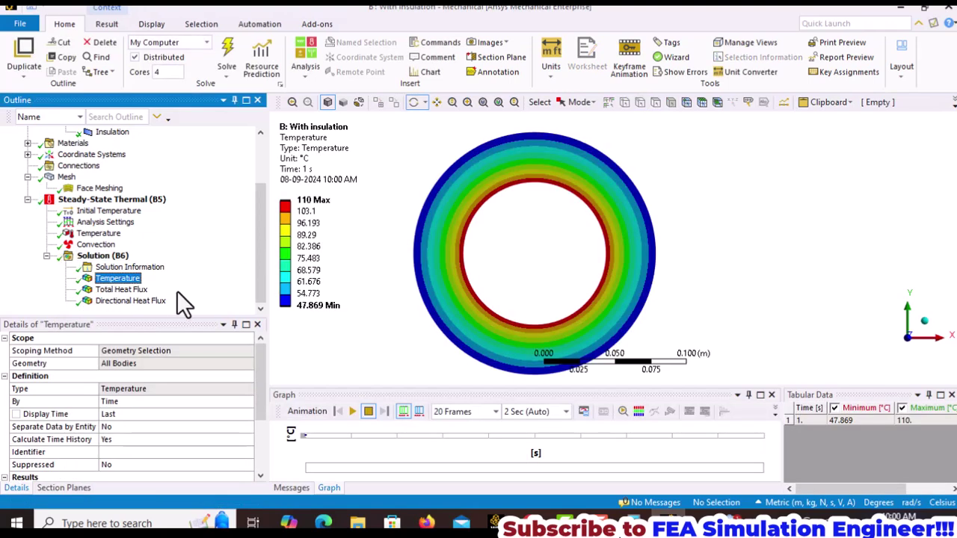
left_click(129, 290)
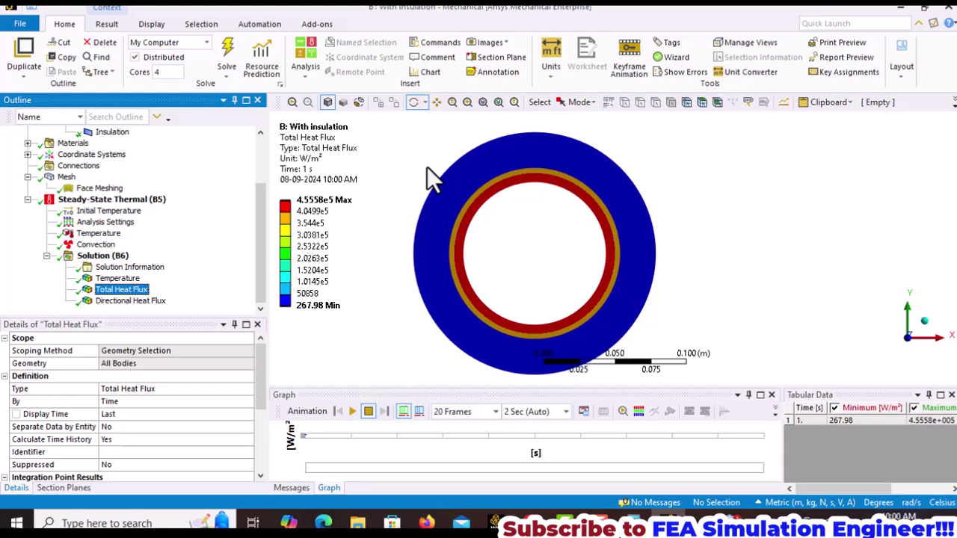
Step: Copy the 4.5558e+005 W/m² maximum heat flux into a cleared Calculator and start a multiplication
left_click_drag(257, 360, 258, 423)
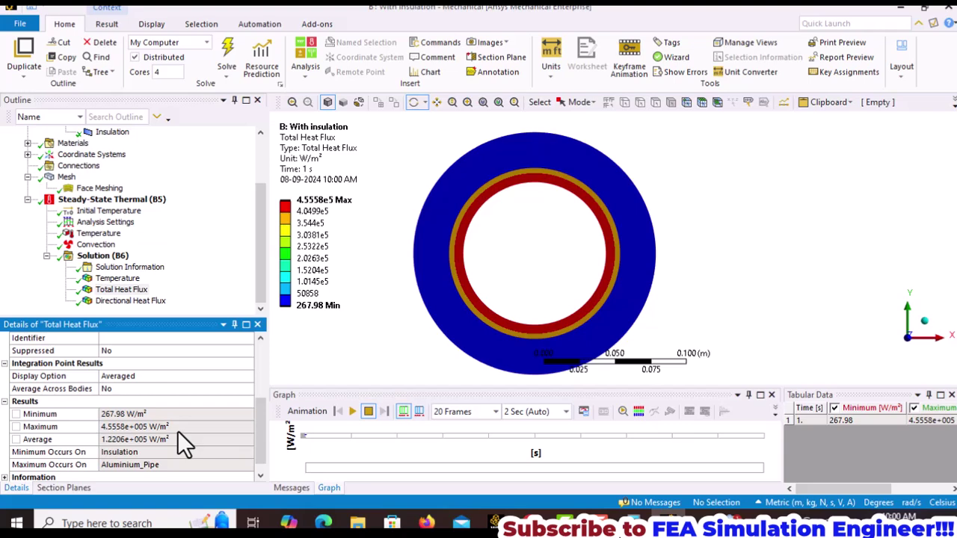
left_click(172, 426)
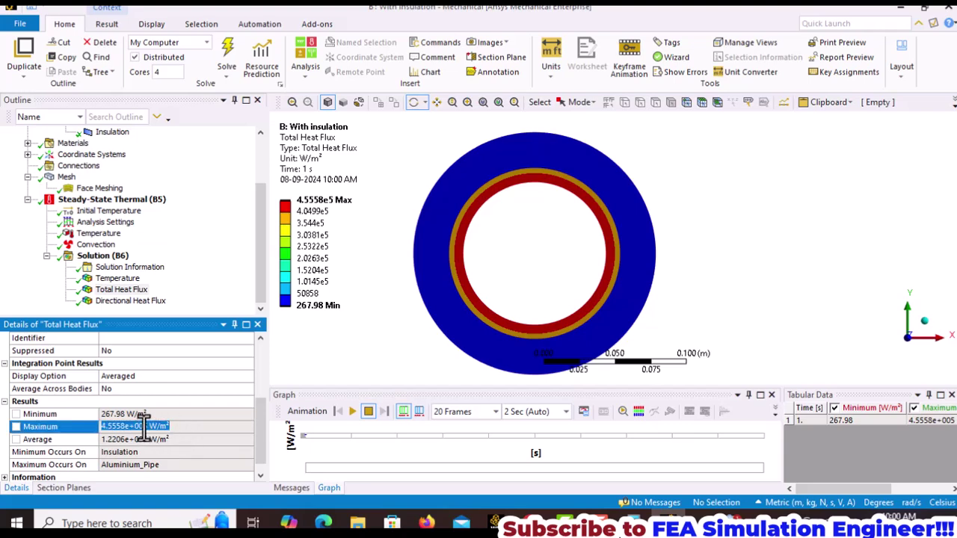
right_click(103, 429)
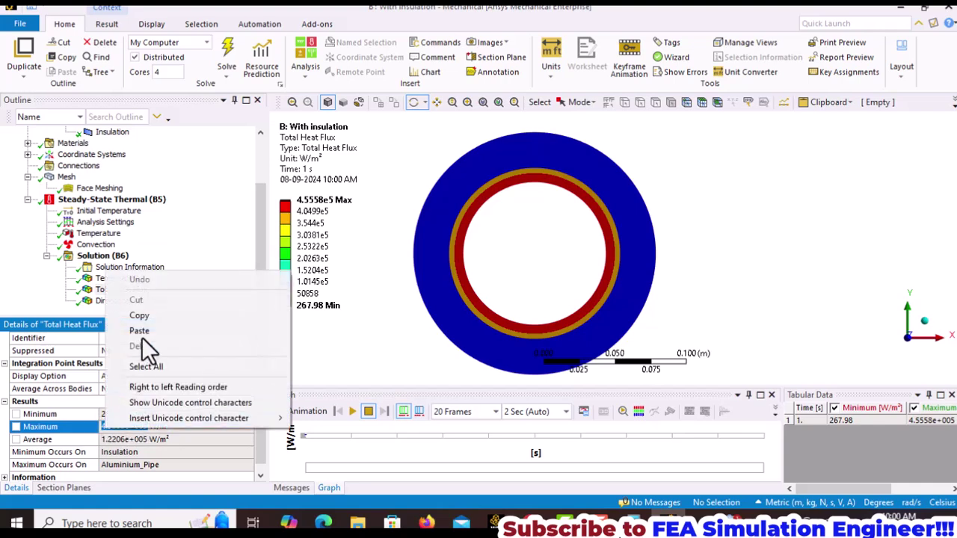
left_click(146, 315)
left_click(632, 517)
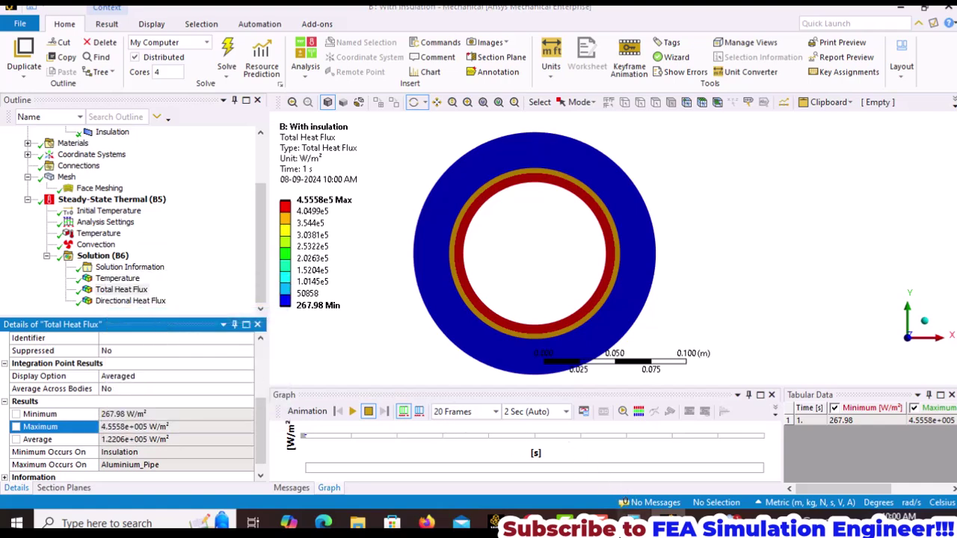
left_click(807, 278)
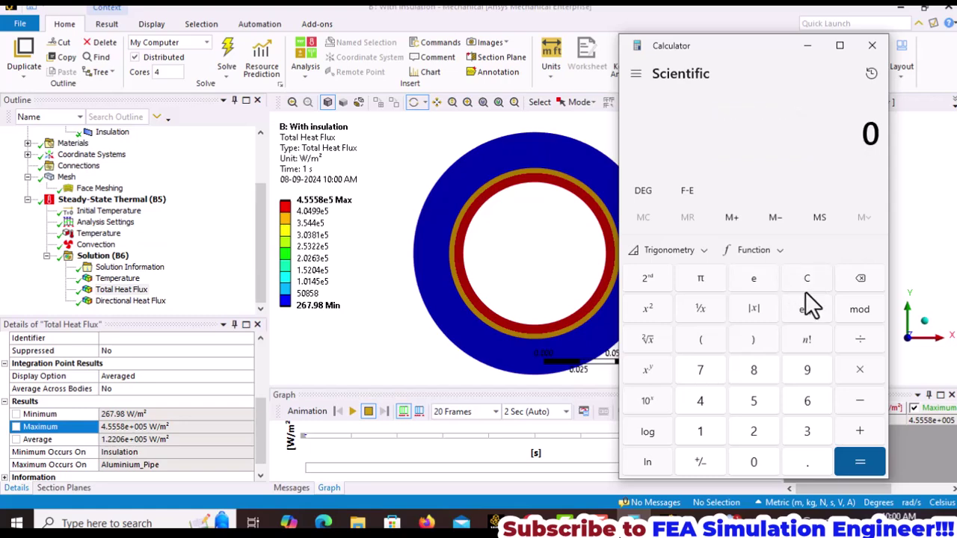
type("4.5558e+5")
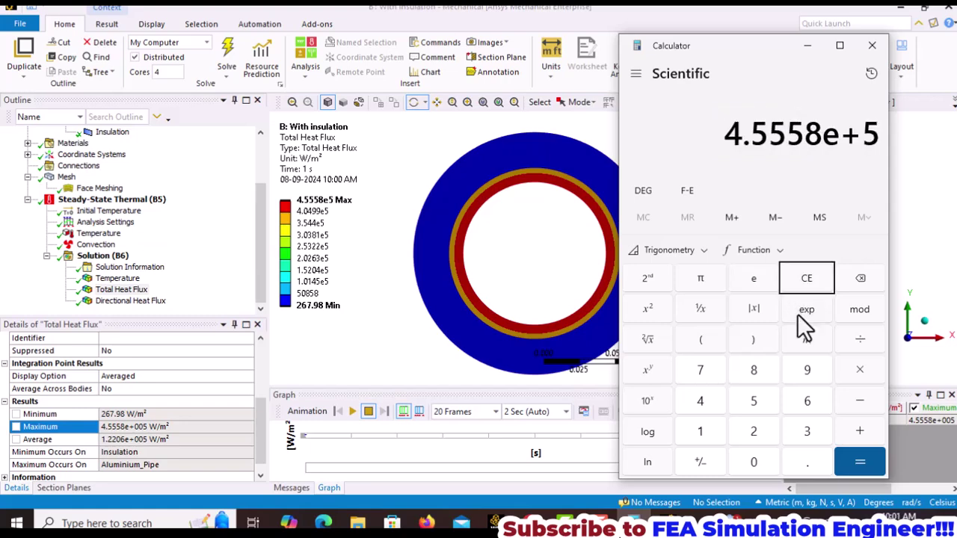
left_click(857, 371)
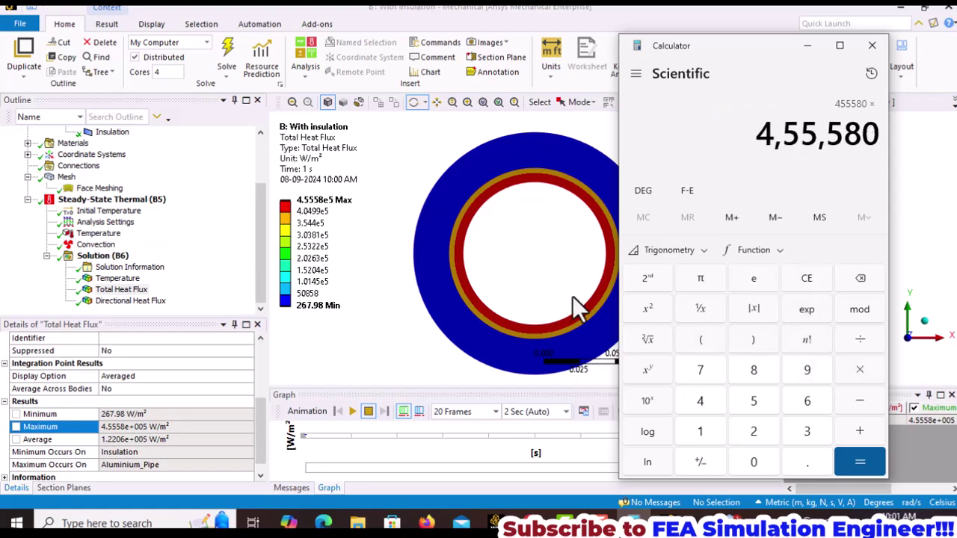
left_click_drag(261, 230, 261, 178)
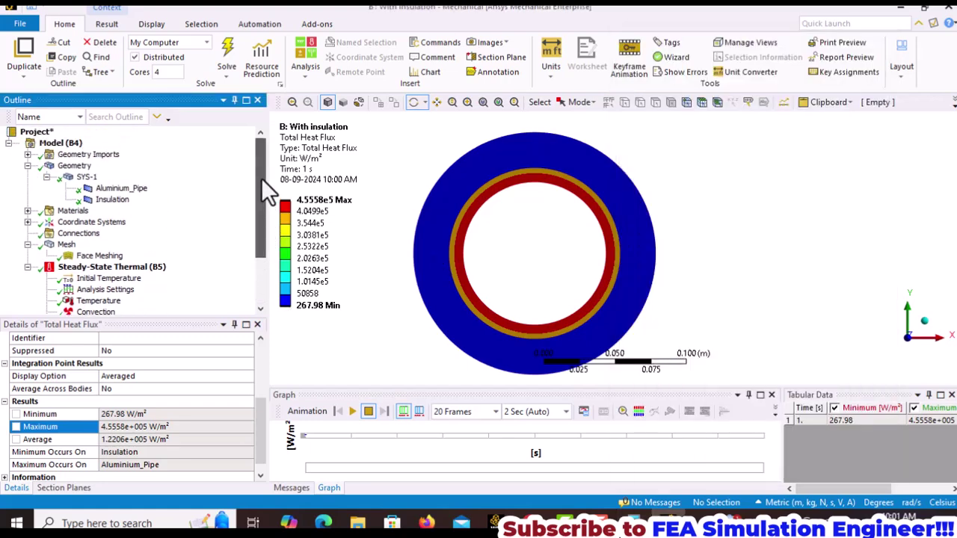
Step: Copy the Geometry's approximate surface area, 1.4844e-002 m², from its properties
left_click(75, 166)
left_click(6, 440)
scroll(113, 431, "down", 2)
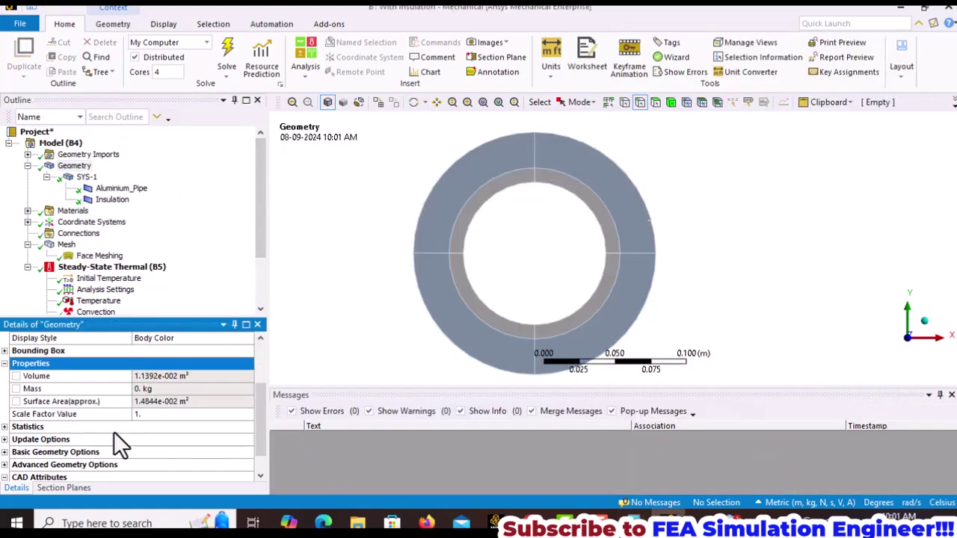
left_click(176, 399)
left_click(175, 401)
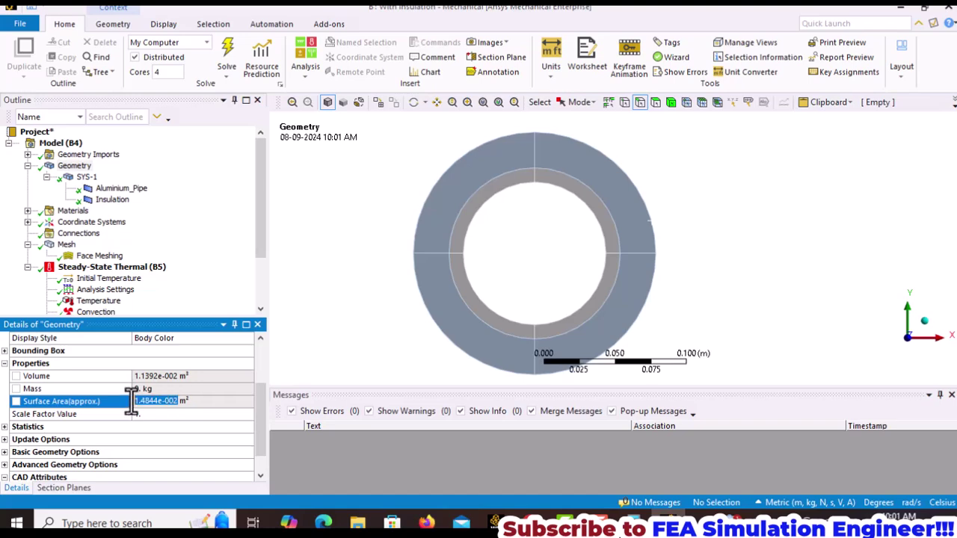
right_click(161, 401)
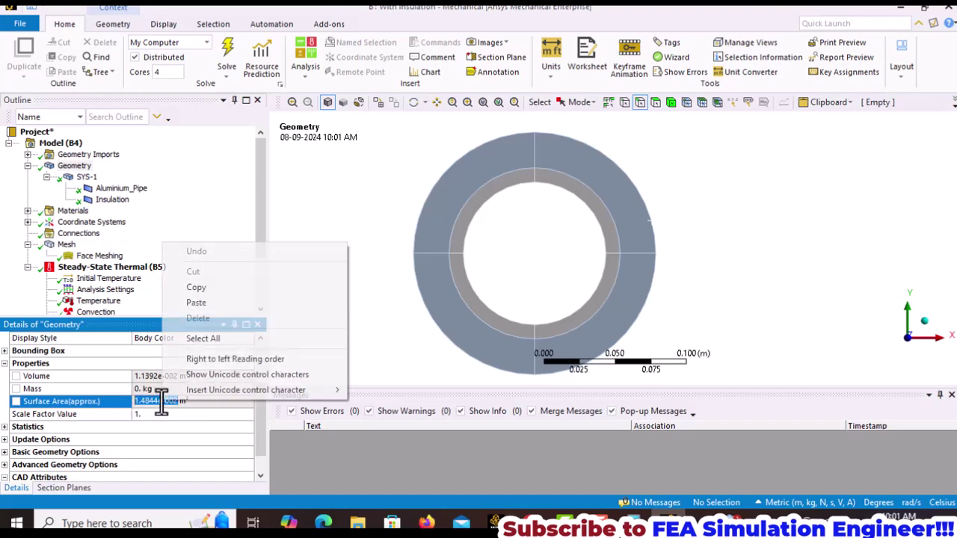
left_click(213, 284)
Step: Multiply 455580 by 0.014844 in Calculator, giving 6,762.62952
left_click(633, 523)
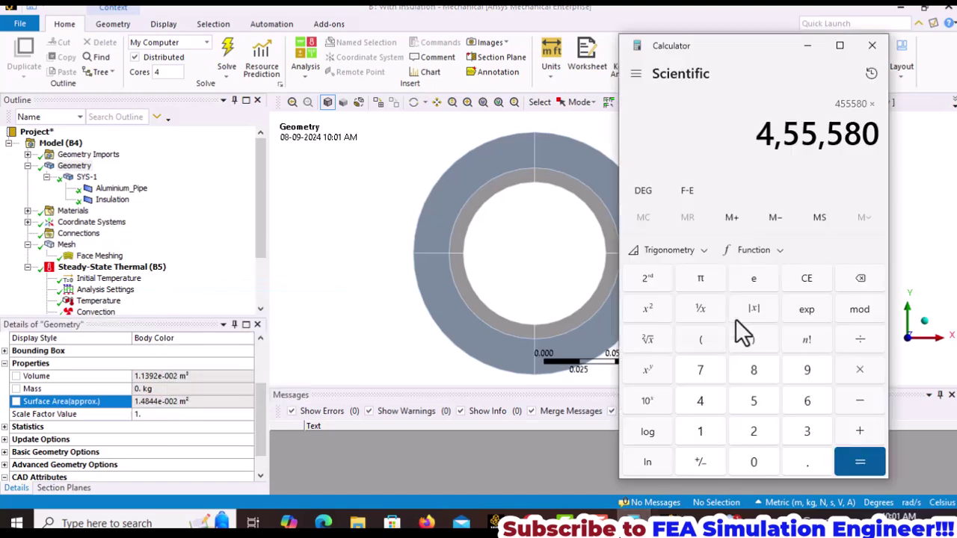
key("asterisk")
key("ctrl+v")
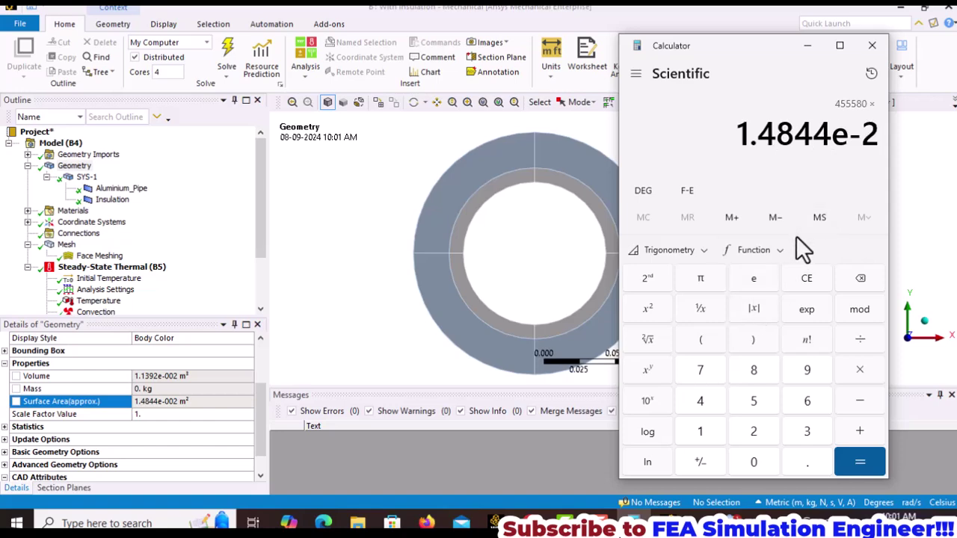
key("Return")
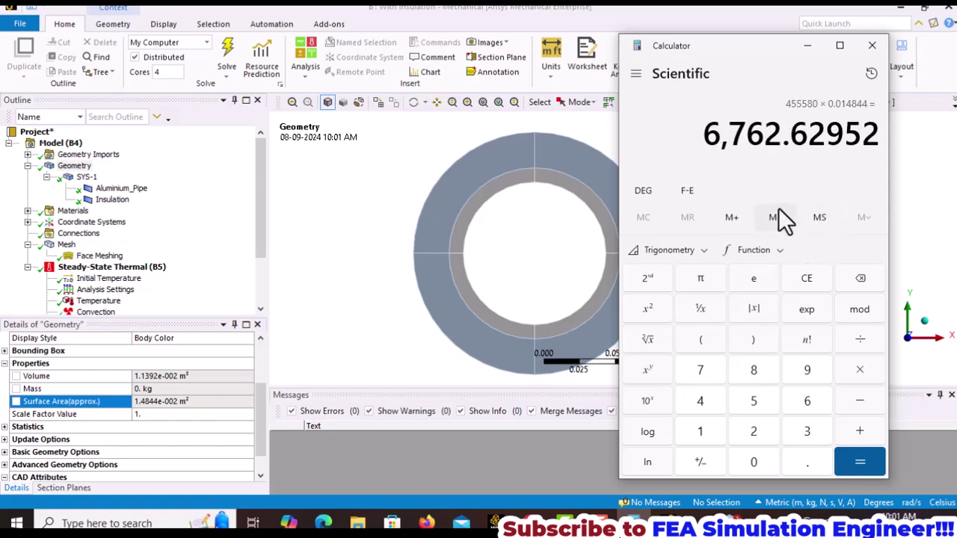
Step: Select both radial edges, pipe wall and insulation, to read their total length of 3.5e-002 m
left_click(559, 262)
scroll(695, 266, "up", 4)
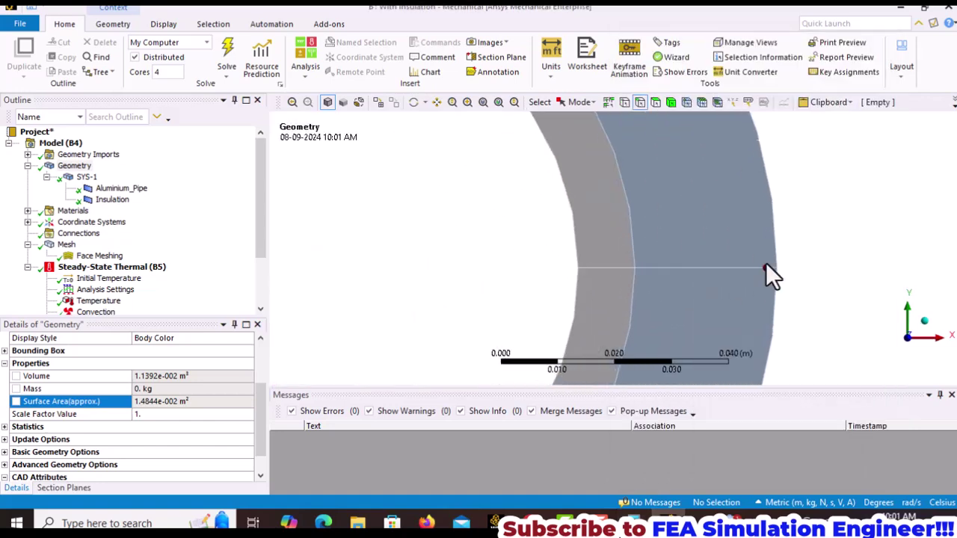
left_click(621, 267)
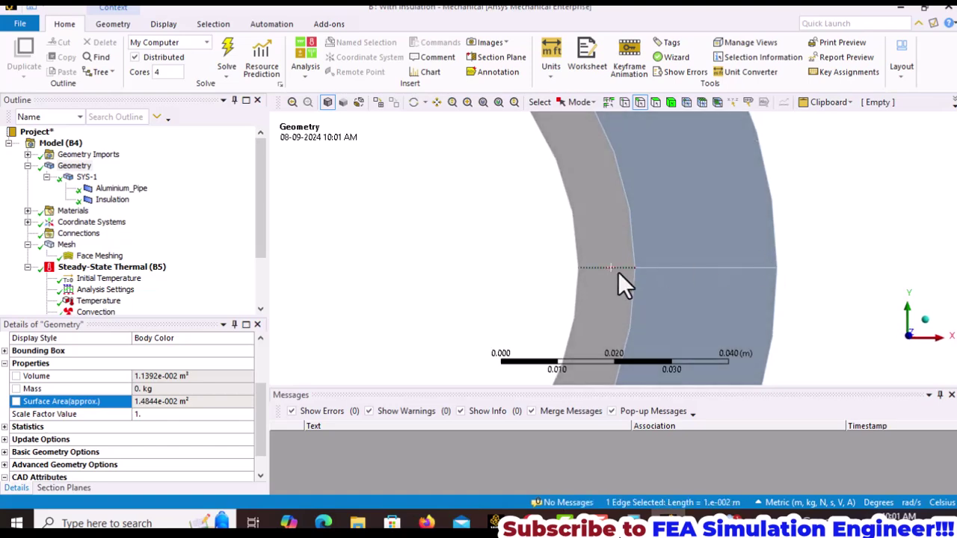
left_click(669, 267, "ctrl")
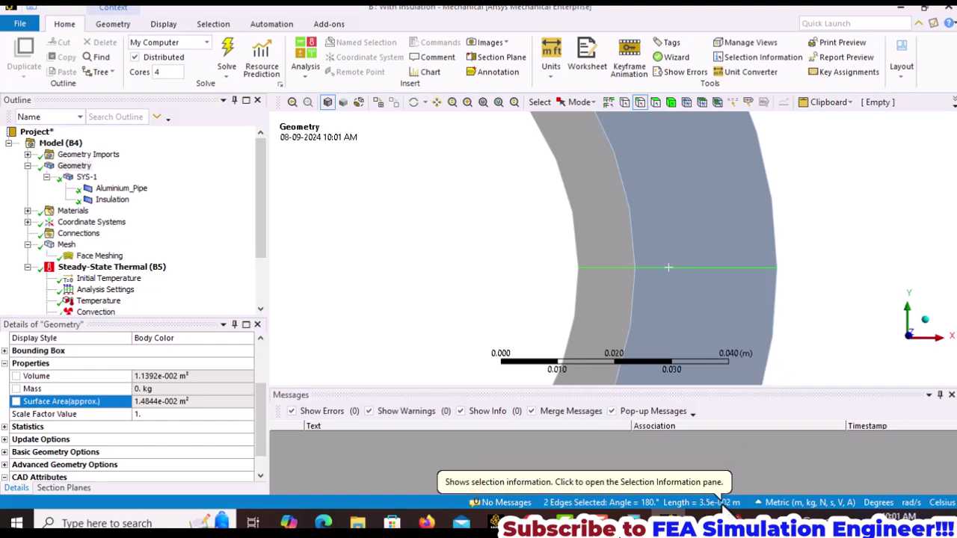
left_click(804, 338)
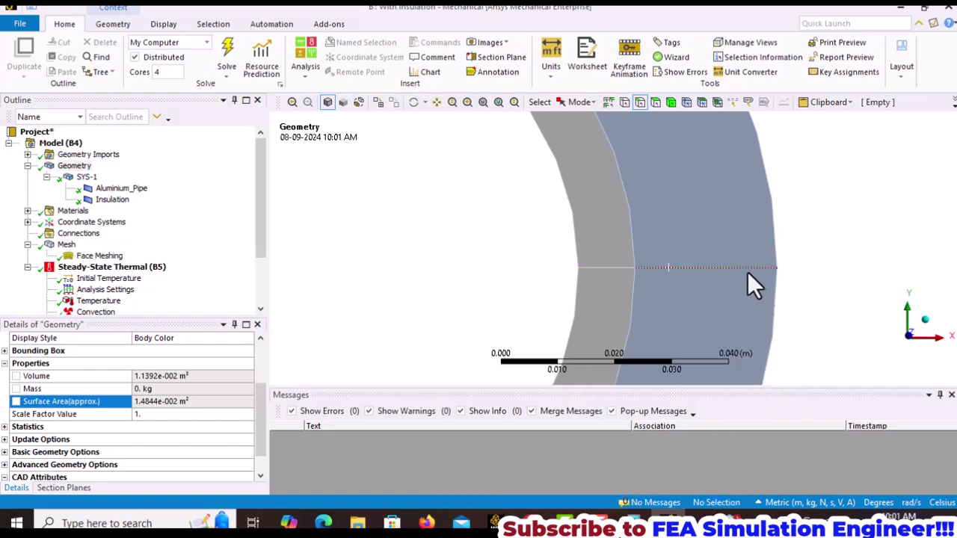
left_click(748, 267)
left_click(613, 268)
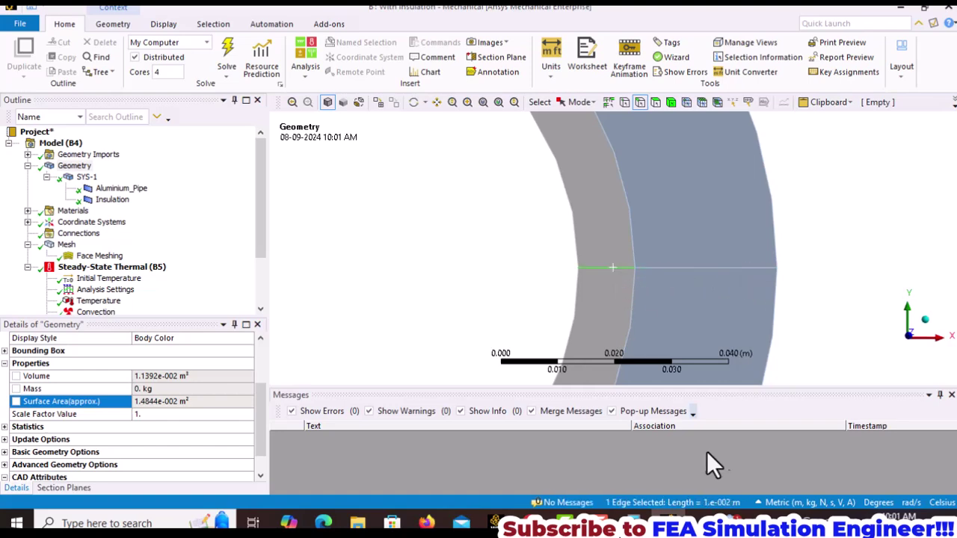
left_click(695, 270, "ctrl")
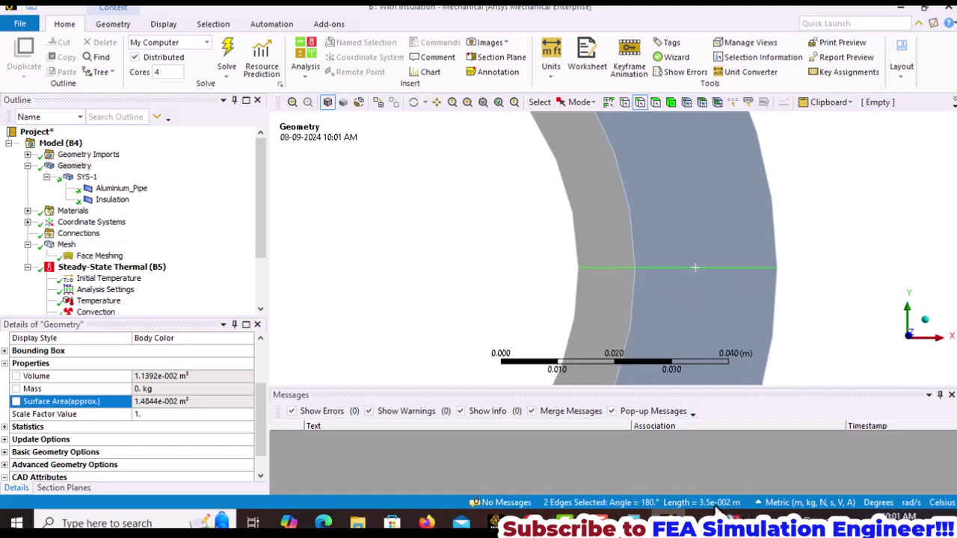
Step: In Calculator, multiply 6762.62952 by 0.035 to get 236.6920332
left_click(633, 516)
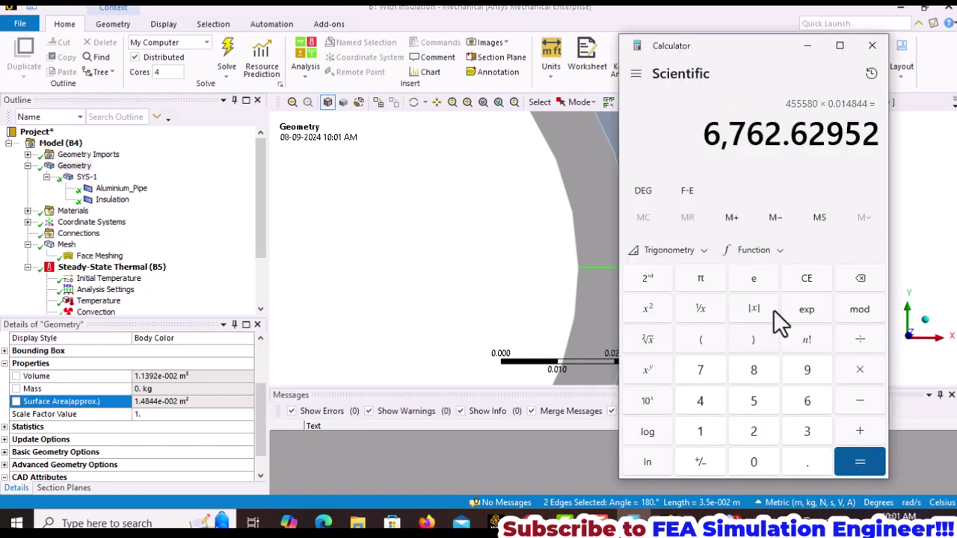
left_click(860, 371)
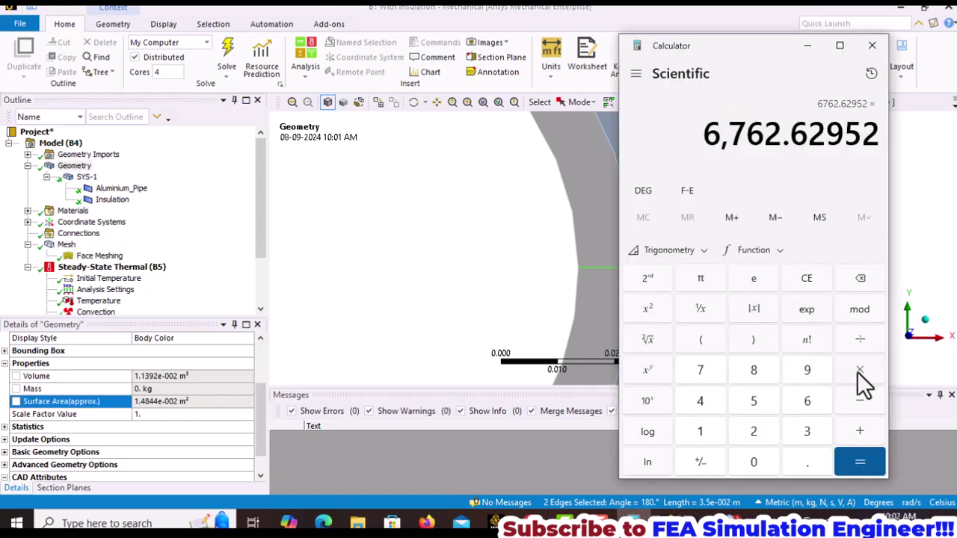
type("0.035")
key("Return")
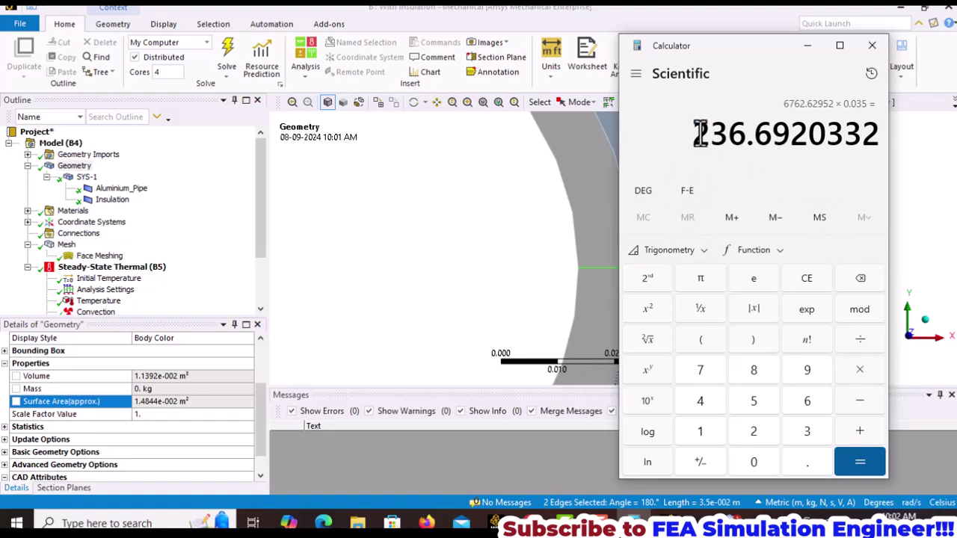
left_click_drag(700, 135, 793, 135)
Step: Scroll the textbook PDF to Example 2.50's insulated-pipe result of 138.18 W/m and Fig. 2.64
key("alt+Tab")
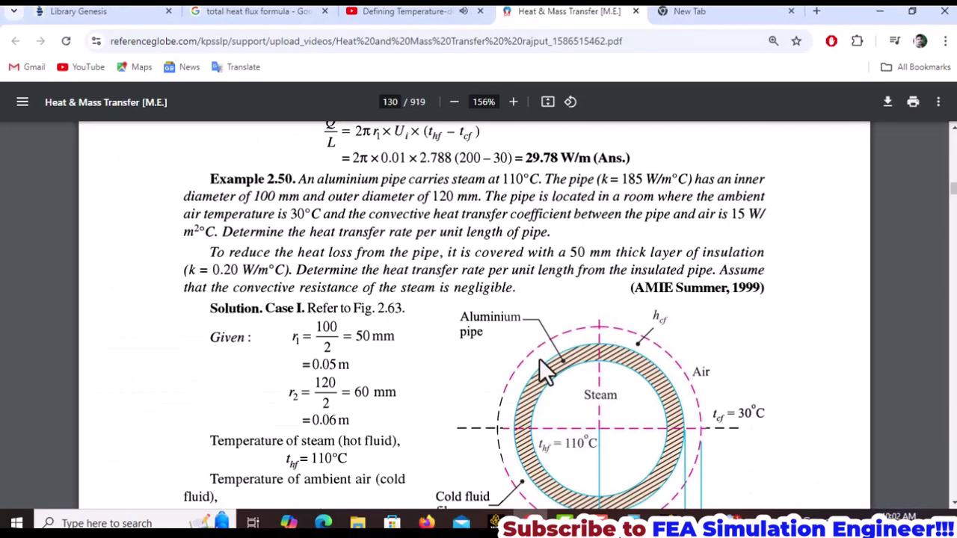
scroll(539, 359, "down", 15)
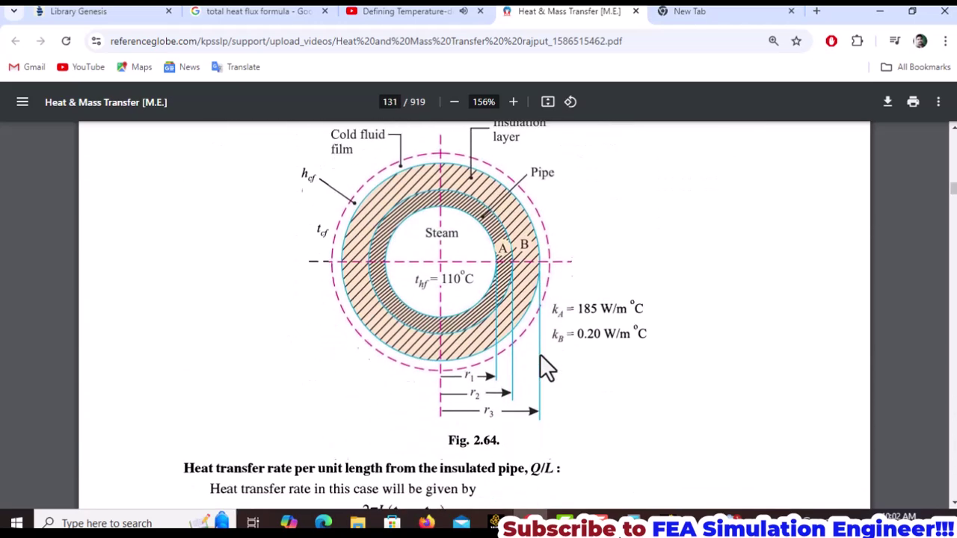
scroll(541, 358, "down", 6)
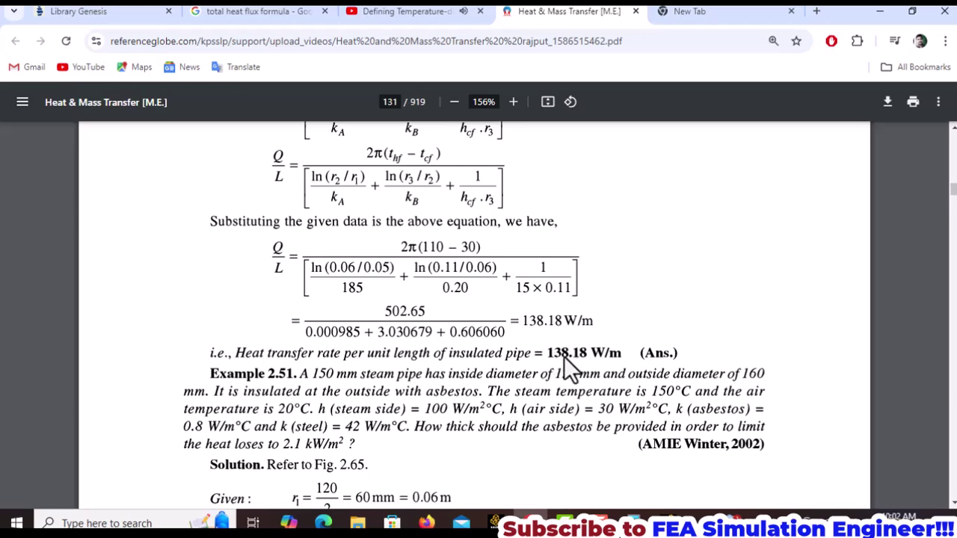
scroll(564, 356, "up", 2)
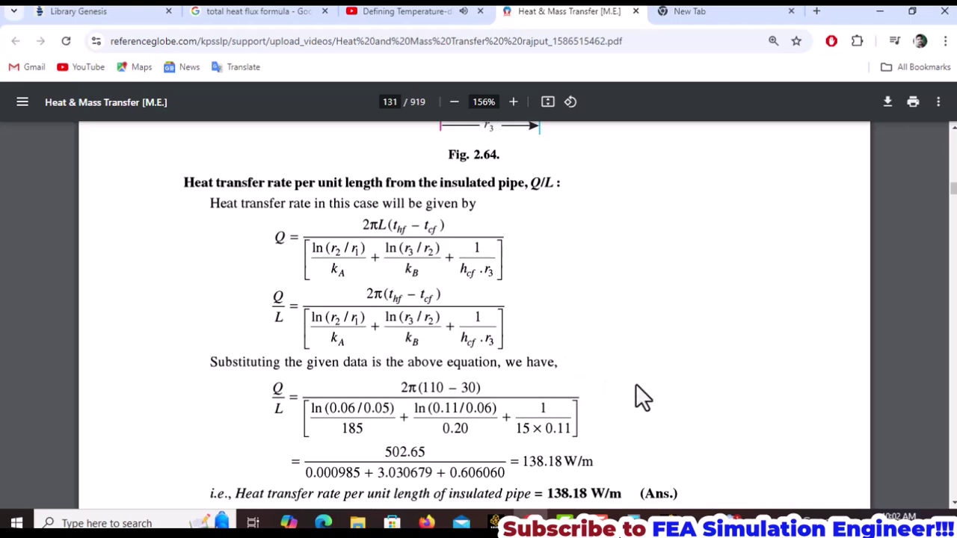
scroll(625, 374, "up", 3)
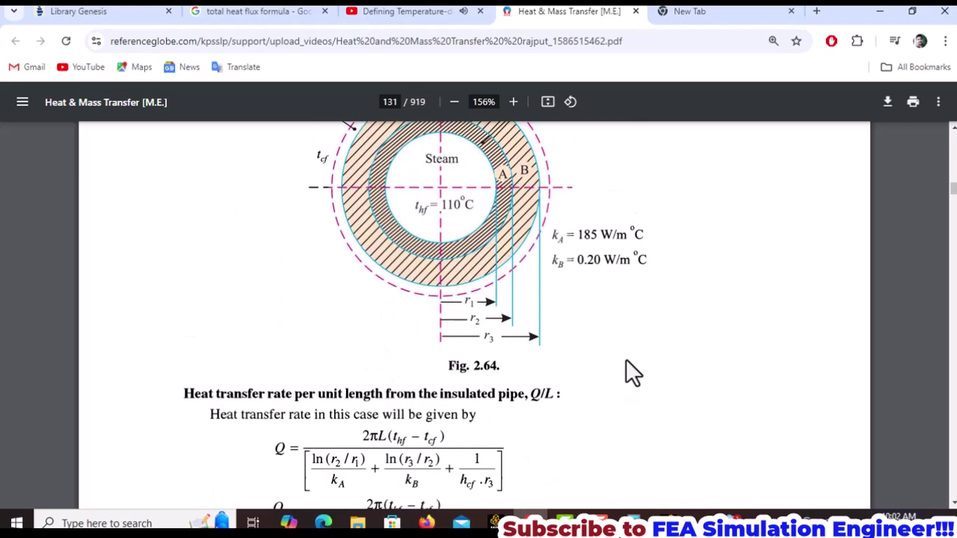
scroll(629, 365, "up", 1)
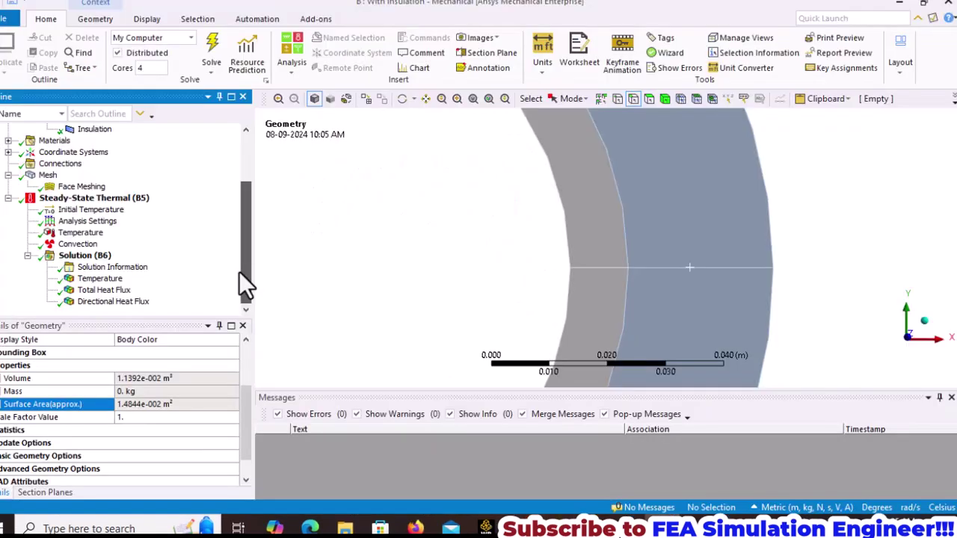
Step: Insert a Path construction geometry under Model (B4)
left_click(97, 255)
scroll(105, 209, "up", 2)
right_click(52, 162)
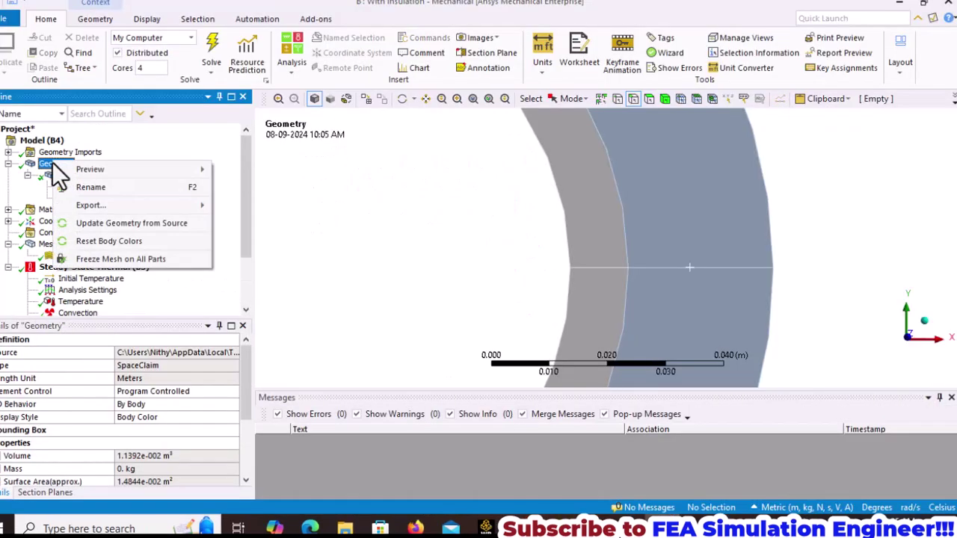
left_click(59, 143)
right_click(58, 144)
mouse_move(180, 155)
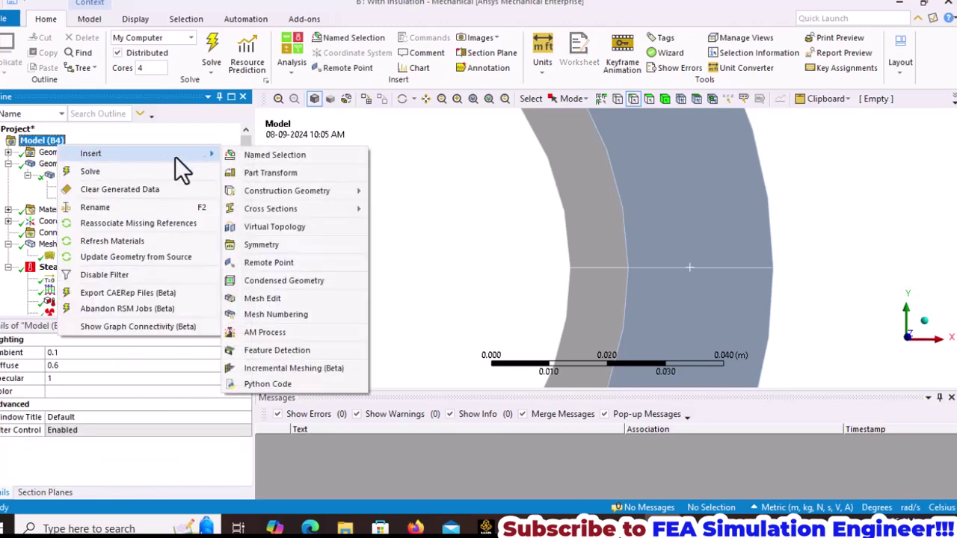
mouse_move(322, 191)
left_click(392, 193)
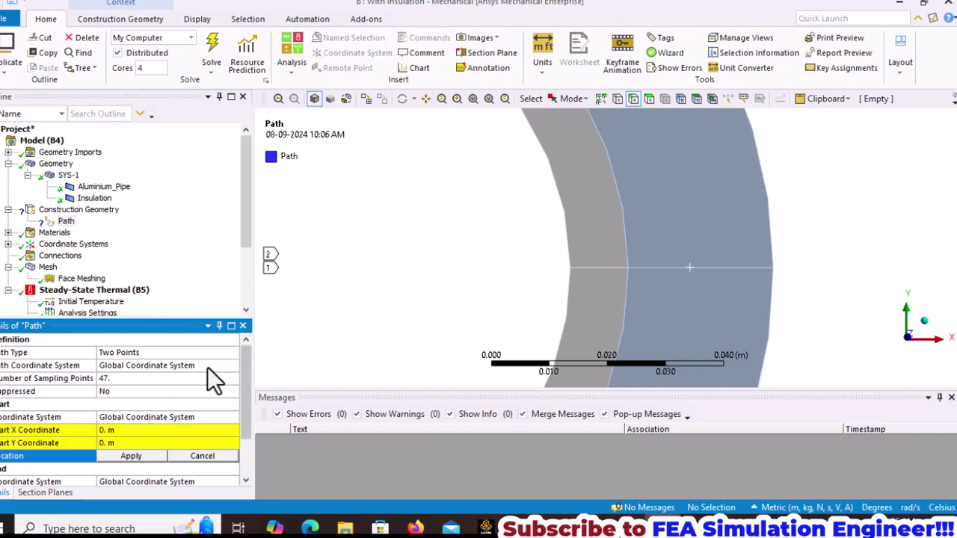
Step: Define the path by the two radial edges and flip it to start at the inner surface
left_click(228, 353)
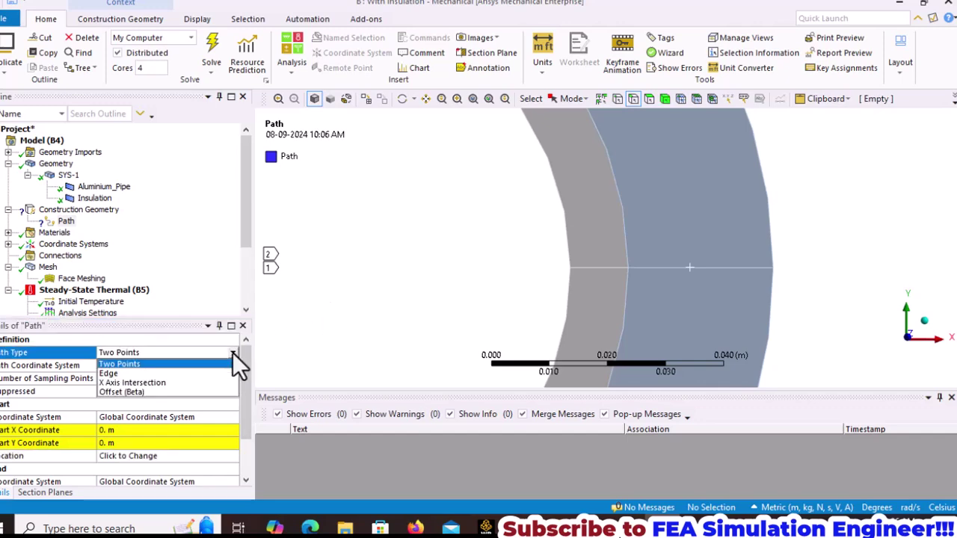
left_click(182, 369)
left_click(604, 269)
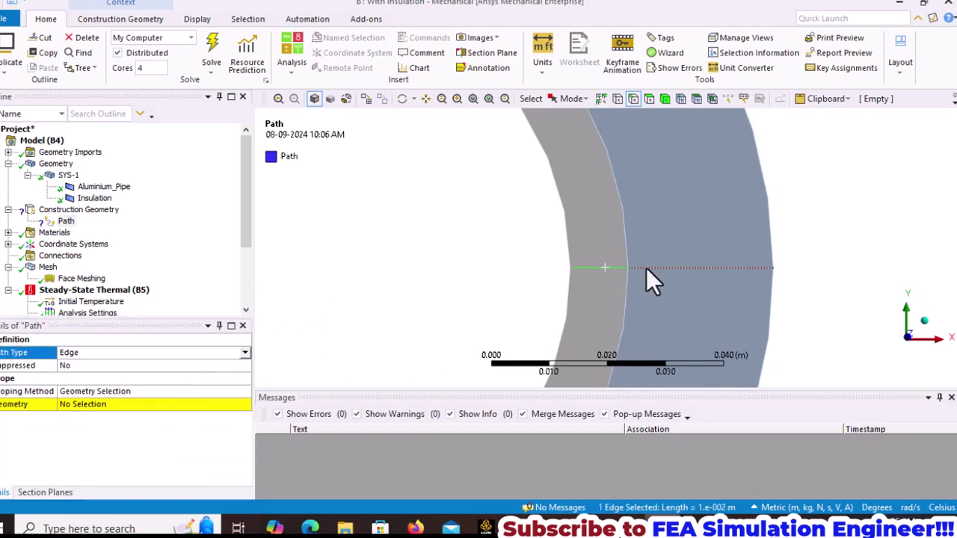
left_click(646, 268, "ctrl")
left_click(96, 403)
left_click(94, 404)
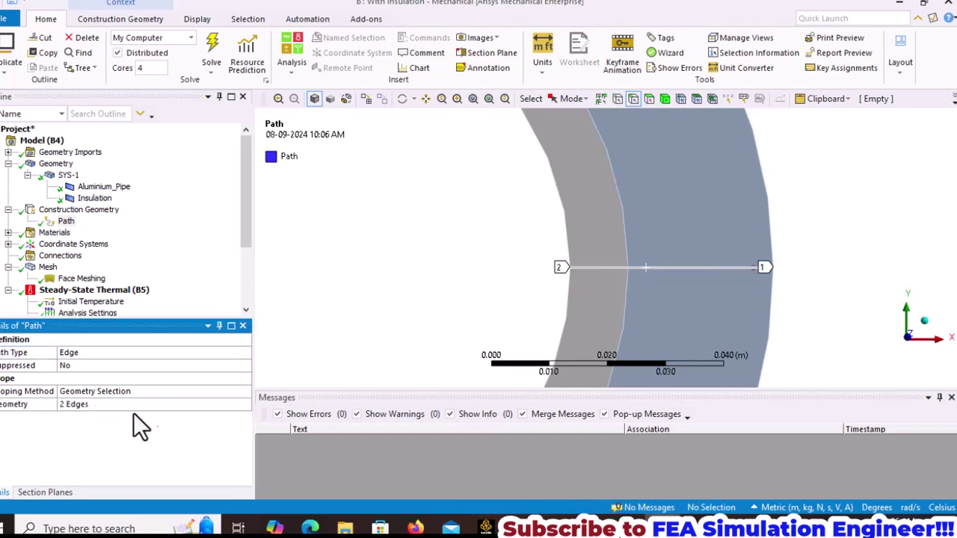
right_click(756, 267)
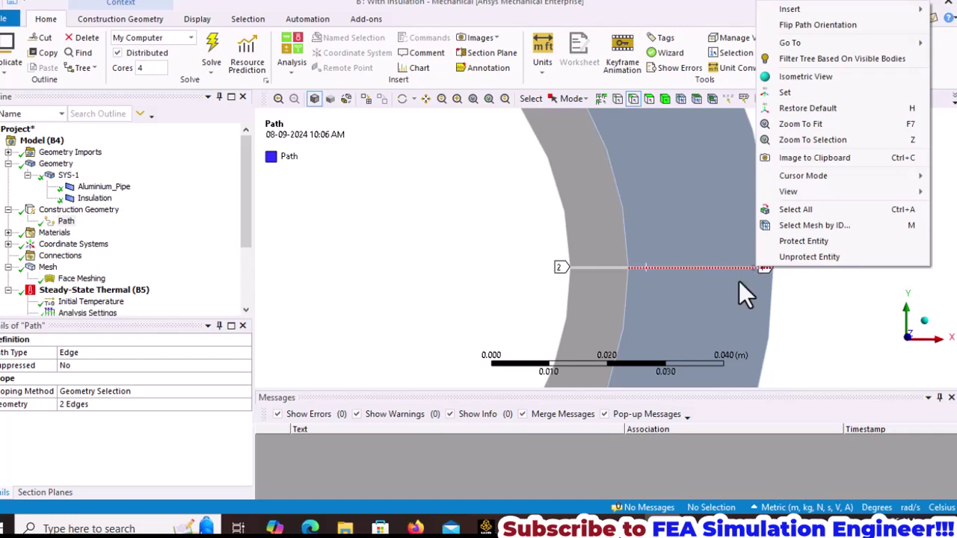
left_click(818, 25)
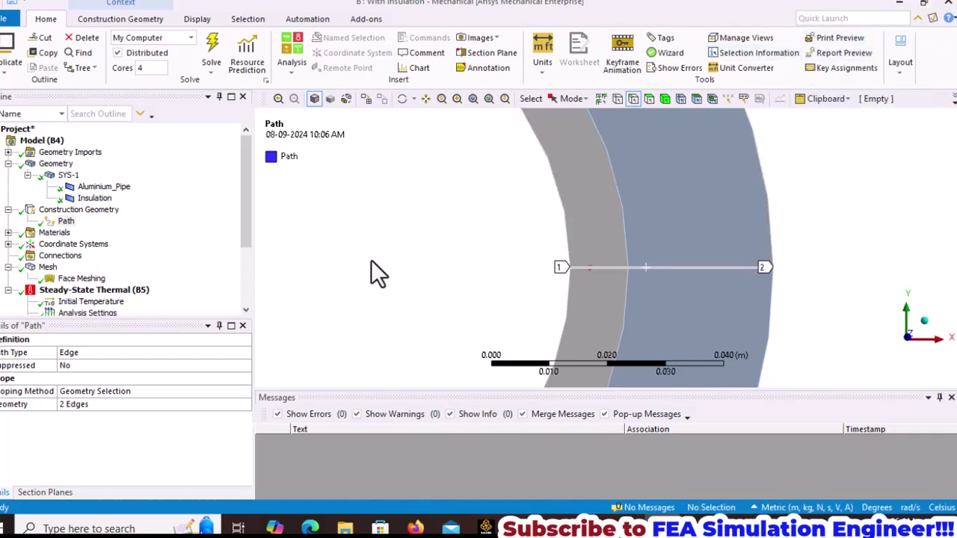
left_click_drag(246, 236, 246, 289)
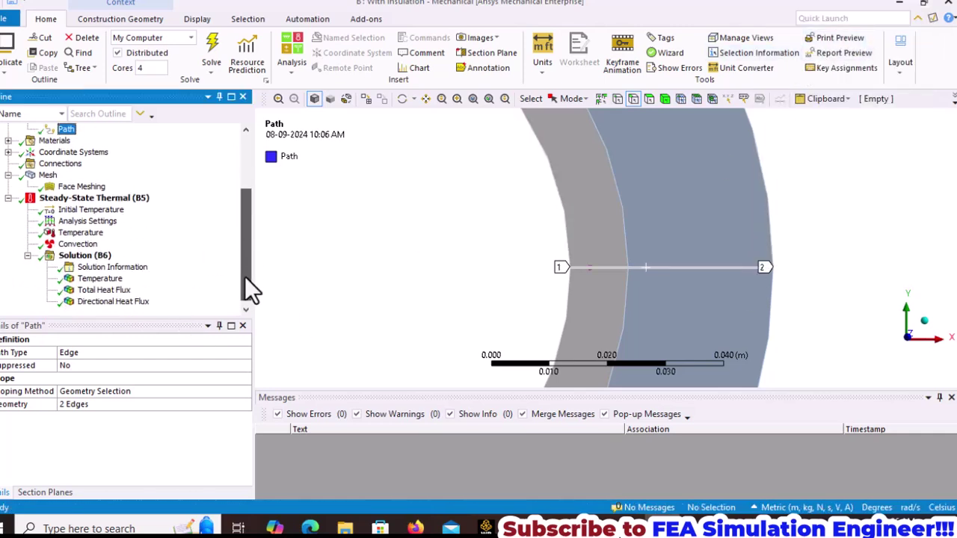
Step: Add a Temperature 2 result scoped to the radial Path and evaluate it
right_click(94, 256)
mouse_move(128, 265)
mouse_move(296, 266)
left_click(400, 268)
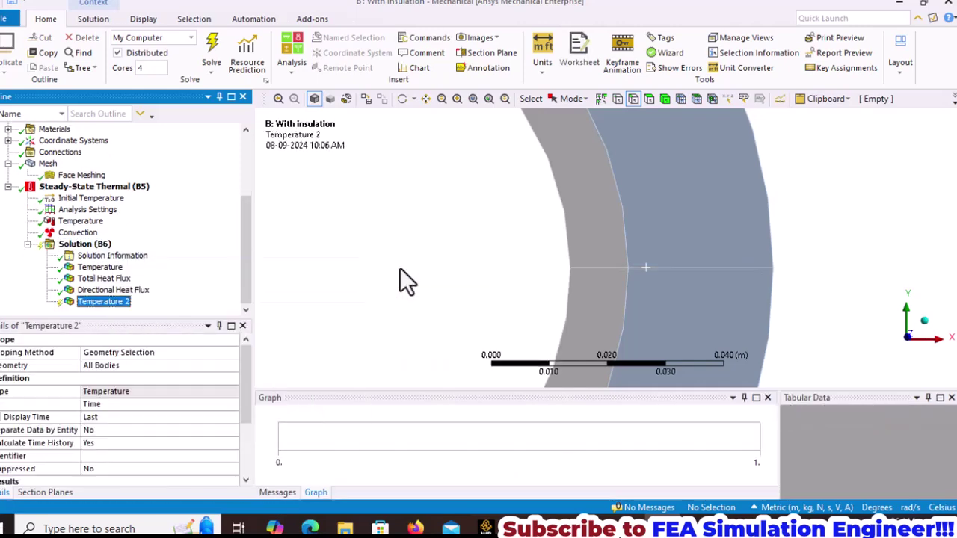
left_click(228, 354)
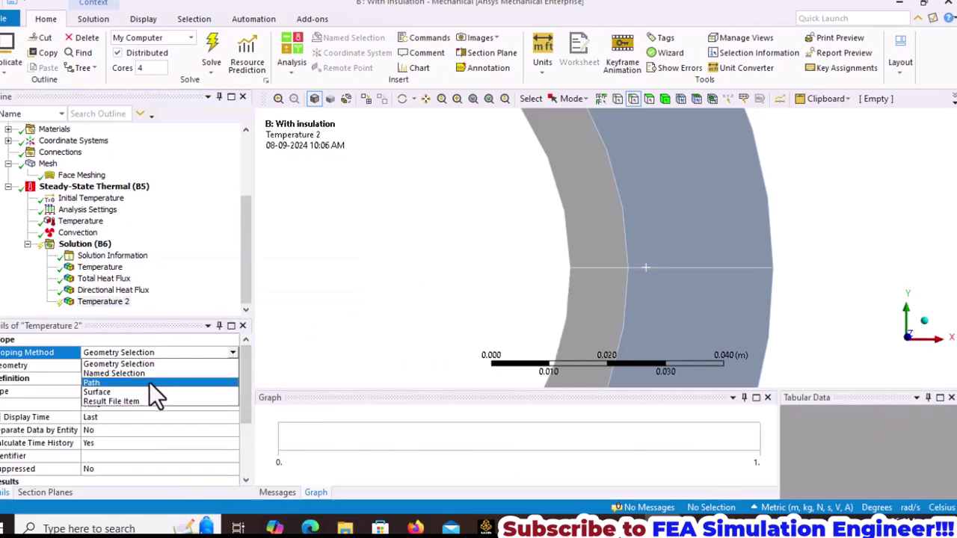
left_click(157, 382)
left_click(236, 365)
left_click(235, 365)
left_click(141, 377)
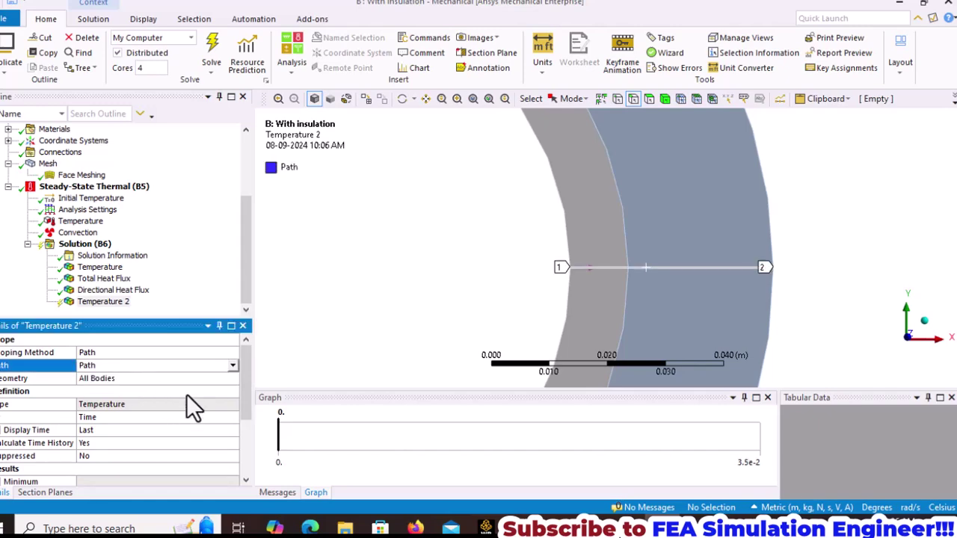
right_click(106, 305)
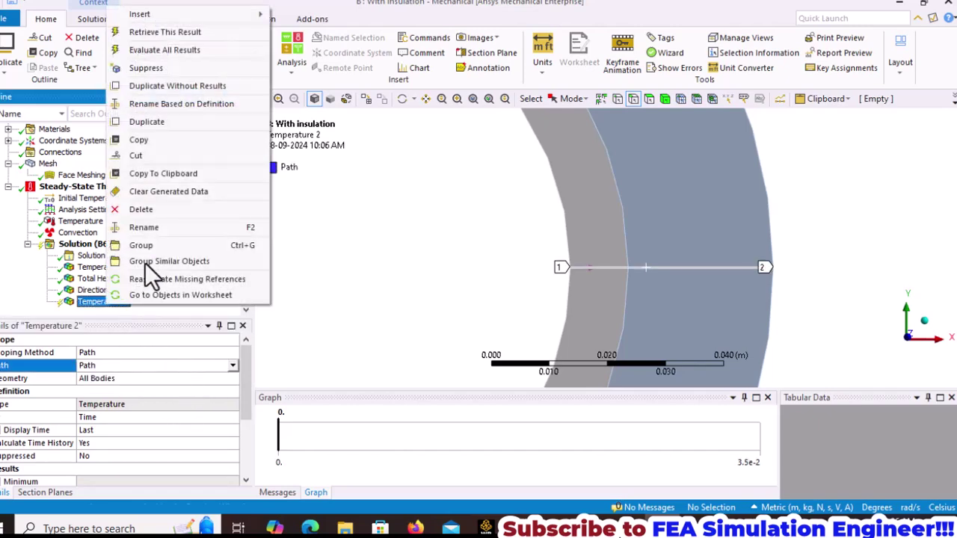
left_click(166, 51)
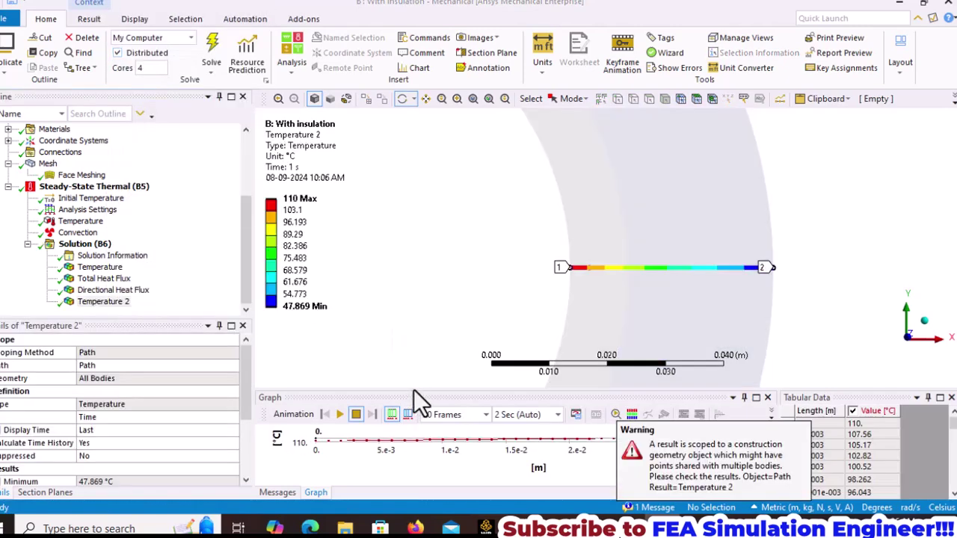
Step: Enlarge the path graph and read temperatures falling from 110 °C to 47.869 °C
left_click_drag(413, 390, 426, 292)
left_click(797, 440)
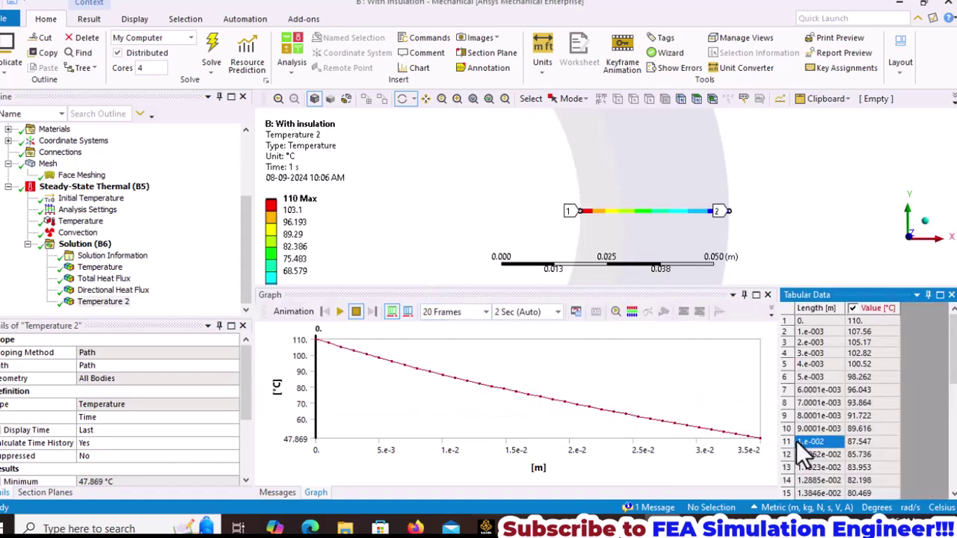
left_click(737, 438)
scroll(785, 434, "down", 8)
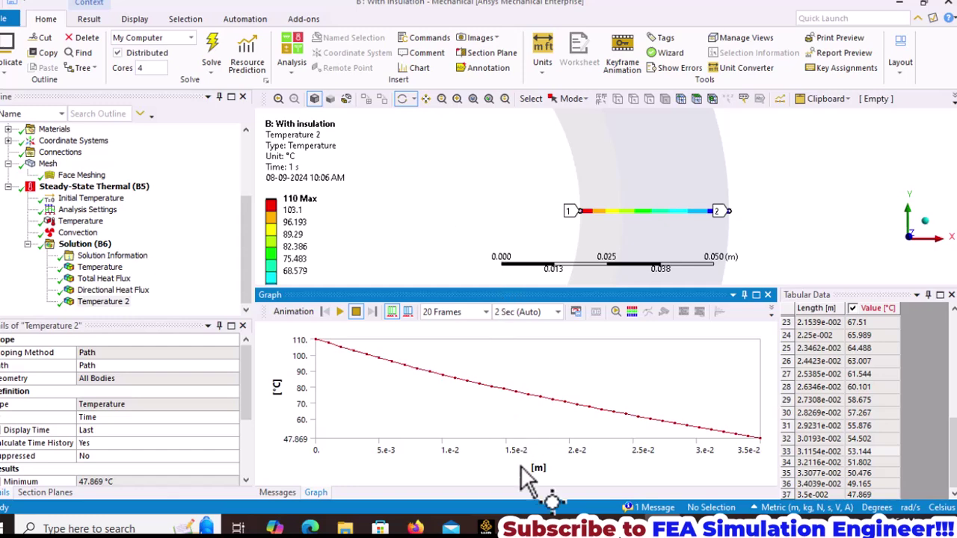
left_click(518, 524)
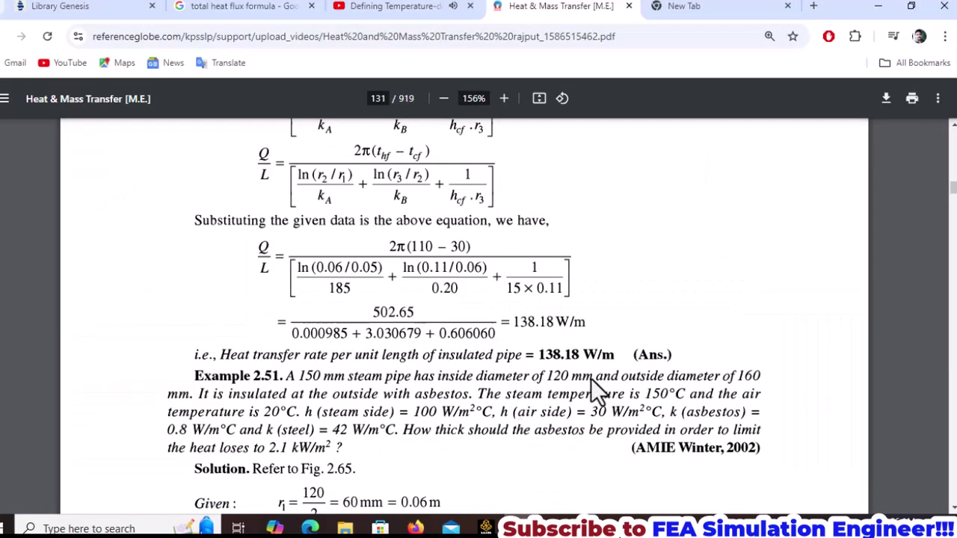
Step: Review Example 2.50's pipe data in the PDF, then select Steady-State Thermal (B5) in Mechanical
scroll(595, 383, "up", 6)
scroll(591, 383, "up", 2)
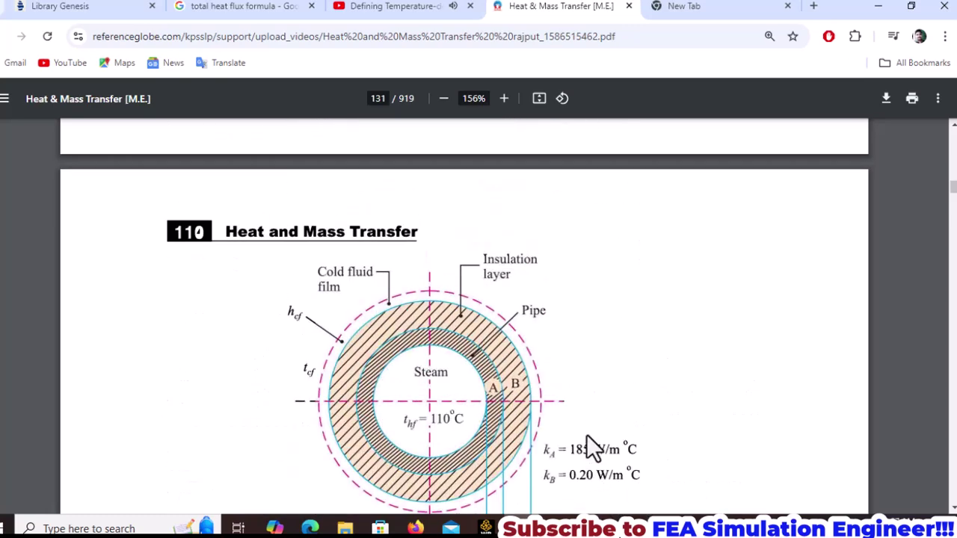
scroll(588, 442, "down", 1)
scroll(588, 443, "up", 8)
scroll(587, 437, "up", 4)
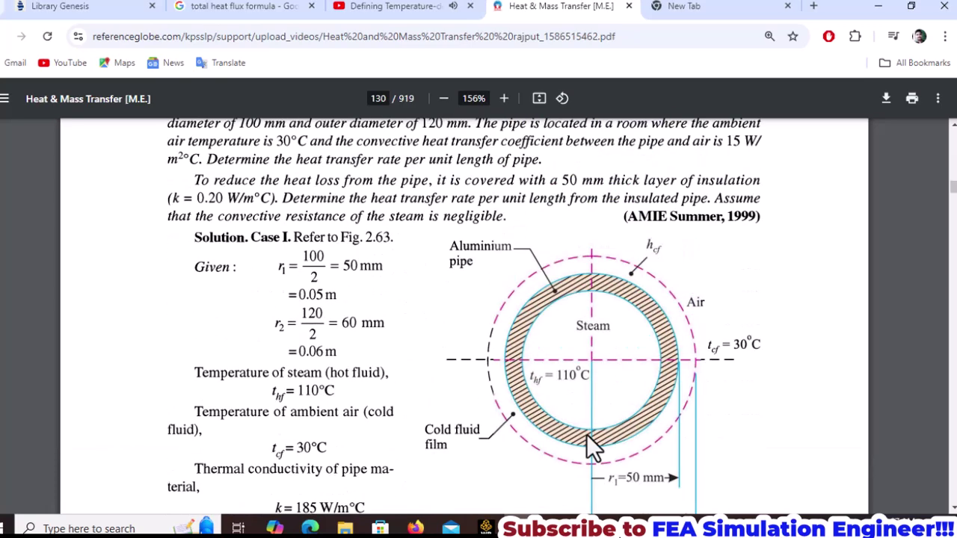
scroll(586, 434, "down", 2, "ctrl")
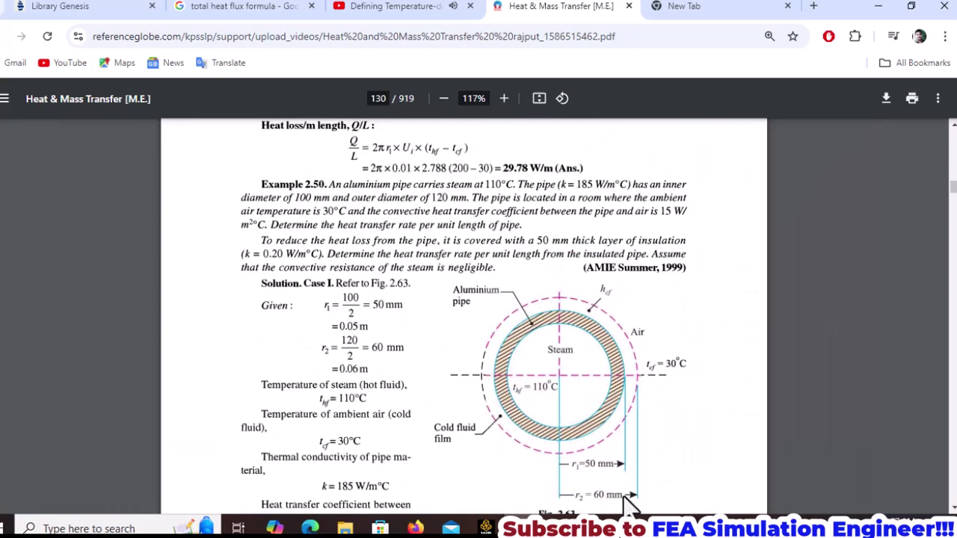
left_click(643, 516)
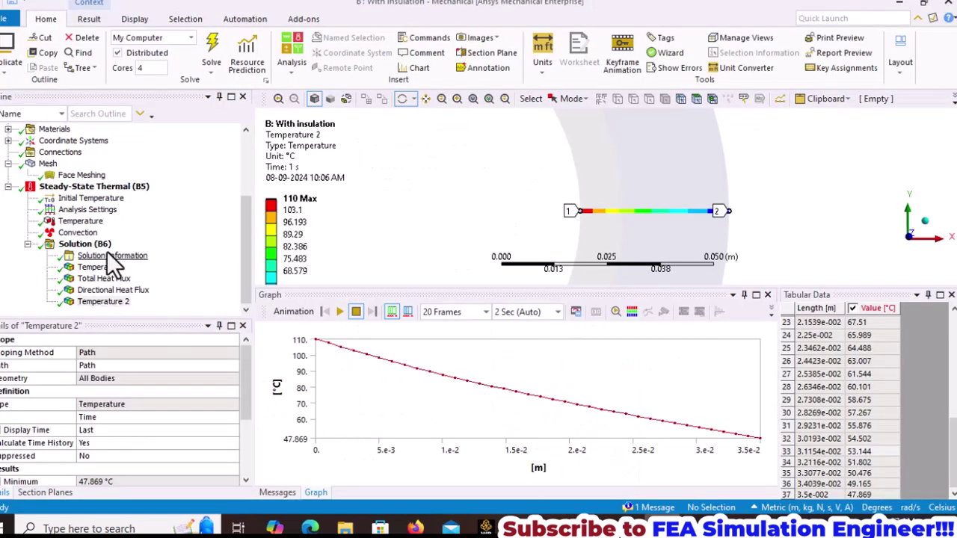
left_click(101, 186)
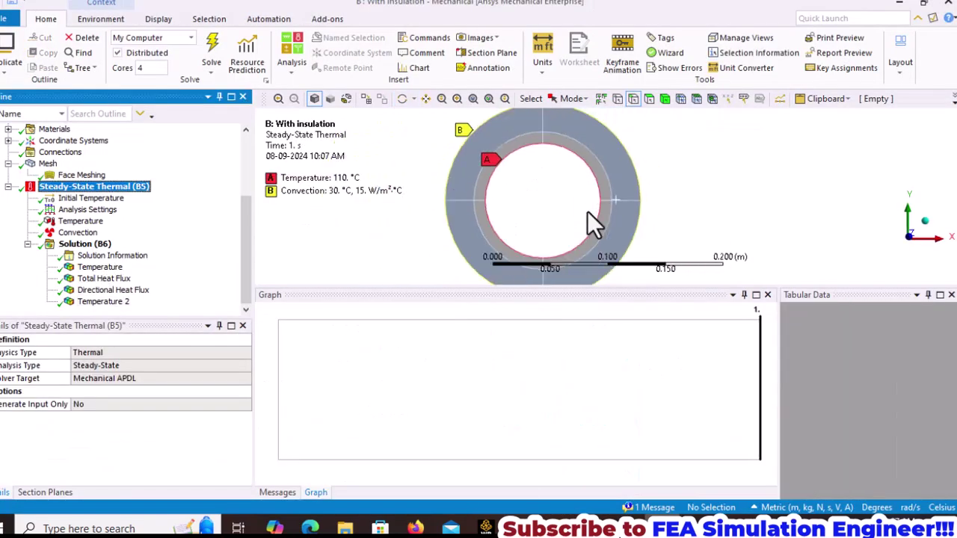